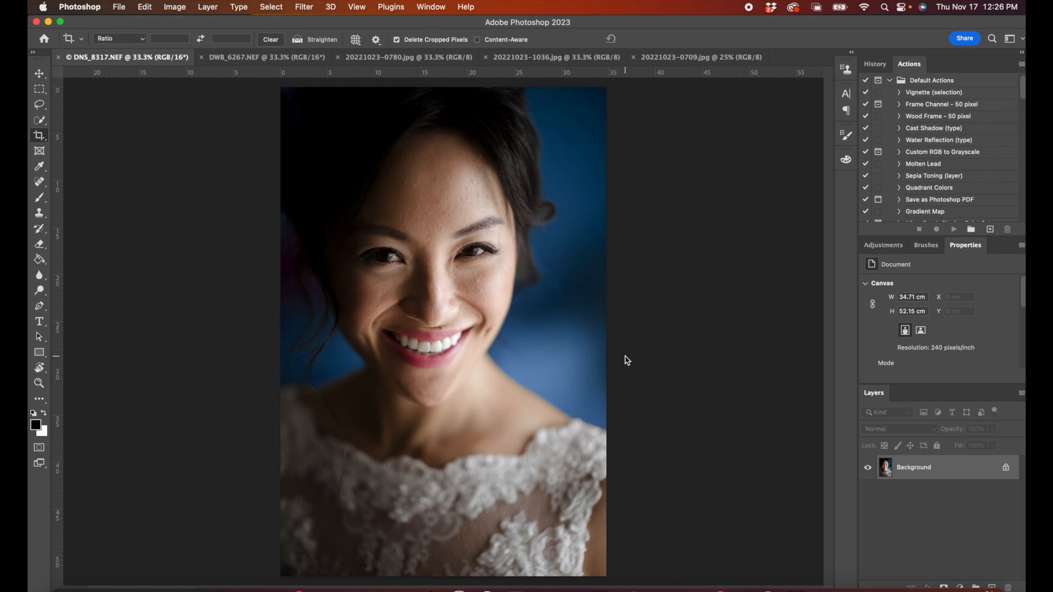
{"action": "mouse_move", "coordinate": [526, 319]}
{"action": "left_mouse_down"}
{"action": "mouse_move", "coordinate": [512, 455]}
{"action": "mouse_move", "coordinate": [529, 464]}
{"action": "left_mouse_up"}
{"action": "left_click", "coordinate": [39, 121]}
{"action": "right_click", "coordinate": [39, 121]}
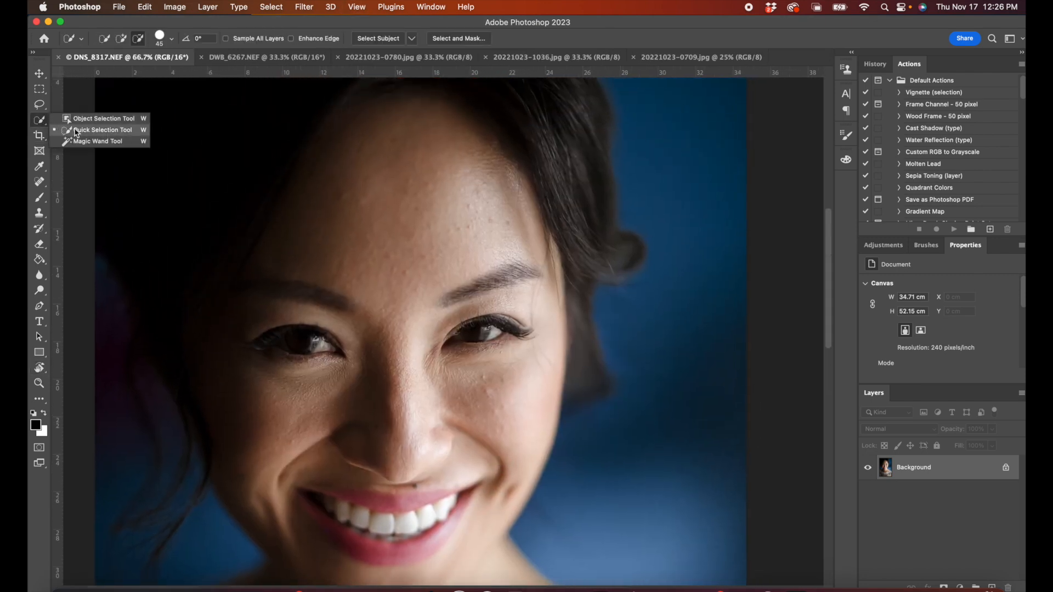
{"action": "left_click", "coordinate": [68, 119]}
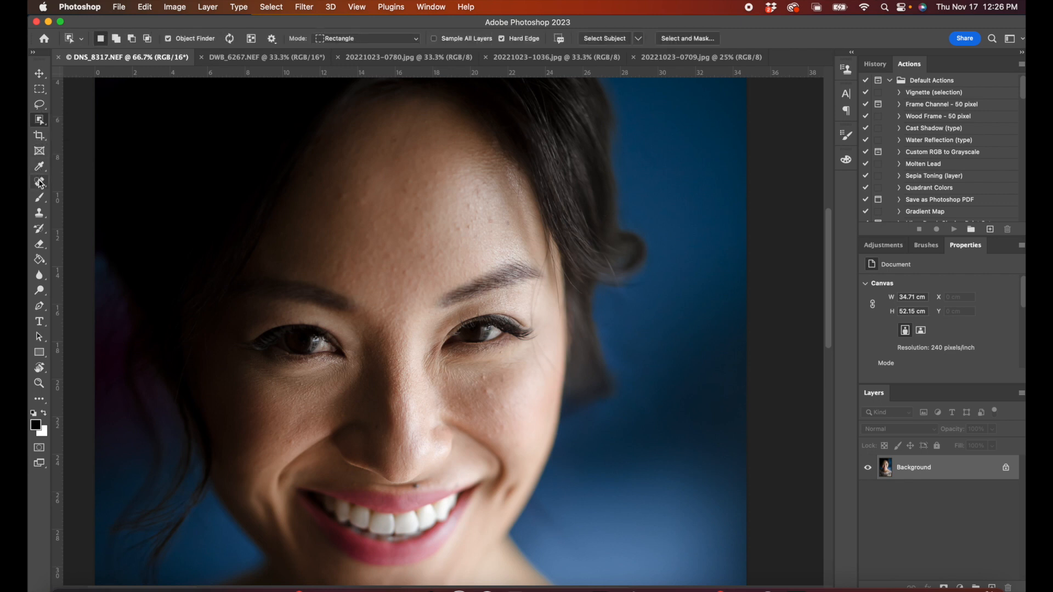
Step: Use the Patch tool to remove the blemishes on the forehead above the eyebrow nearer the blue background
{"action": "left_click", "coordinate": [40, 181]}
{"action": "left_click", "coordinate": [82, 203]}
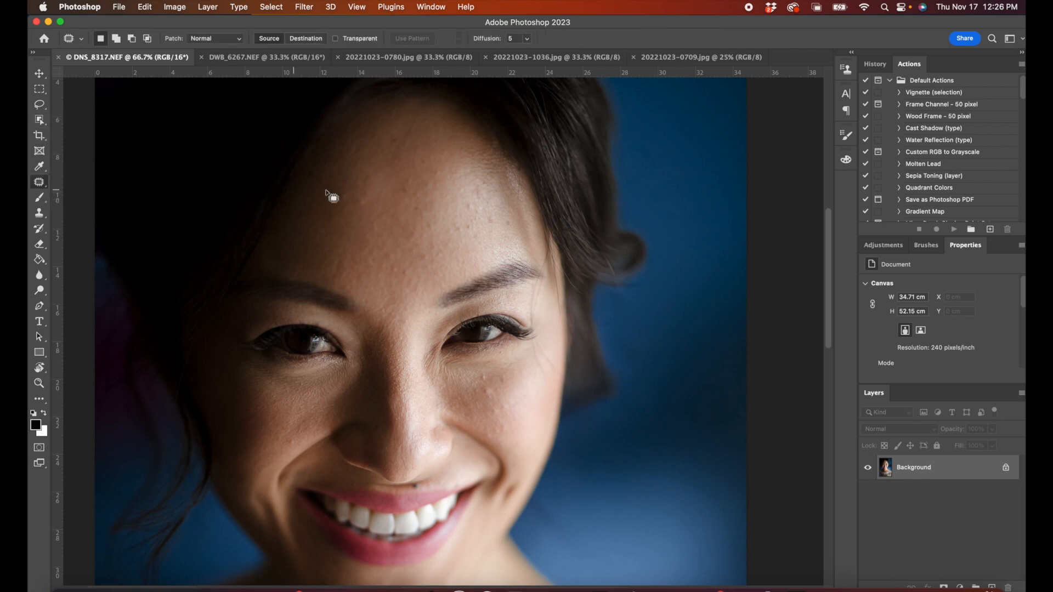
{"action": "mouse_move", "coordinate": [448, 224]}
{"action": "left_mouse_down"}
{"action": "mouse_move", "coordinate": [477, 233]}
{"action": "mouse_move", "coordinate": [466, 200]}
{"action": "left_mouse_up"}
{"action": "key", "text": "super+d"}
{"action": "mouse_move", "coordinate": [470, 207]}
{"action": "left_mouse_down"}
{"action": "mouse_move", "coordinate": [488, 213]}
{"action": "mouse_move", "coordinate": [477, 198]}
{"action": "mouse_move", "coordinate": [482, 205]}
{"action": "mouse_move", "coordinate": [343, 196]}
{"action": "left_mouse_up"}
{"action": "key", "text": "super+d"}
{"action": "key", "text": "super+d"}
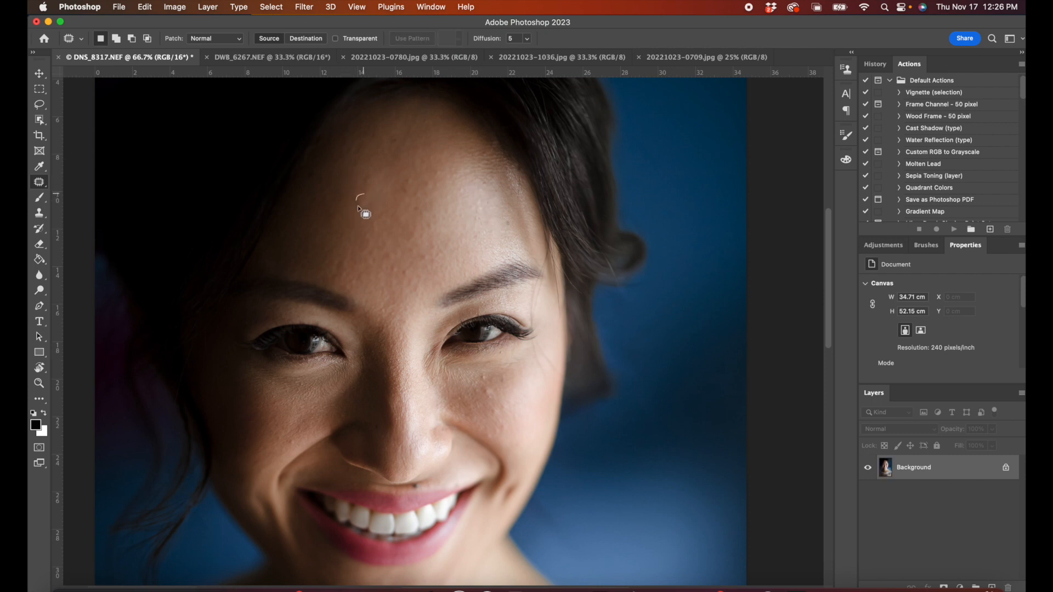
Step: Patch the blemishes on the darker, shadowed side of the forehead with clean nearby skin
{"action": "left_click_drag", "start_coordinate": [369, 183], "coordinate": [364, 180]}
{"action": "left_click", "coordinate": [376, 169]}
{"action": "mouse_move", "coordinate": [344, 256]}
{"action": "left_mouse_down"}
{"action": "mouse_move", "coordinate": [341, 277]}
{"action": "mouse_move", "coordinate": [345, 260]}
{"action": "mouse_move", "coordinate": [394, 246]}
{"action": "mouse_move", "coordinate": [386, 238]}
{"action": "left_mouse_up"}
{"action": "left_click", "coordinate": [357, 269]}
Step: Patch the blemishes down the middle of the forehead, from above the brows to near the hairline
{"action": "mouse_move", "coordinate": [387, 244]}
{"action": "left_mouse_down"}
{"action": "mouse_move", "coordinate": [388, 219]}
{"action": "mouse_move", "coordinate": [391, 245]}
{"action": "left_mouse_up"}
{"action": "left_click", "coordinate": [399, 248]}
{"action": "mouse_move", "coordinate": [390, 253]}
{"action": "left_mouse_down"}
{"action": "mouse_move", "coordinate": [390, 233]}
{"action": "mouse_move", "coordinate": [388, 276]}
{"action": "mouse_move", "coordinate": [398, 258]}
{"action": "mouse_move", "coordinate": [447, 261]}
{"action": "mouse_move", "coordinate": [436, 225]}
{"action": "mouse_move", "coordinate": [430, 242]}
{"action": "mouse_move", "coordinate": [404, 231]}
{"action": "mouse_move", "coordinate": [416, 236]}
{"action": "left_mouse_up"}
{"action": "left_click", "coordinate": [418, 274]}
{"action": "left_click", "coordinate": [426, 243]}
{"action": "left_click_drag", "start_coordinate": [410, 193], "coordinate": [404, 191]}
{"action": "mouse_move", "coordinate": [410, 184]}
{"action": "left_mouse_down"}
{"action": "mouse_move", "coordinate": [424, 186]}
{"action": "mouse_move", "coordinate": [417, 199]}
{"action": "mouse_move", "coordinate": [425, 175]}
{"action": "left_mouse_up"}
{"action": "left_click", "coordinate": [428, 204]}
{"action": "left_click", "coordinate": [434, 195]}
Step: Patch the marks on the nose bridge and the spots across the brighter cheek under the eye
{"action": "left_click_drag", "start_coordinate": [411, 318], "coordinate": [406, 348]}
{"action": "left_click", "coordinate": [438, 371]}
{"action": "mouse_move", "coordinate": [482, 371]}
{"action": "left_mouse_down"}
{"action": "mouse_move", "coordinate": [478, 392]}
{"action": "mouse_move", "coordinate": [491, 394]}
{"action": "mouse_move", "coordinate": [506, 373]}
{"action": "left_mouse_up"}
{"action": "left_click", "coordinate": [485, 396]}
{"action": "left_click", "coordinate": [504, 397]}
{"action": "mouse_move", "coordinate": [506, 381]}
{"action": "left_mouse_down"}
{"action": "mouse_move", "coordinate": [518, 379]}
{"action": "mouse_move", "coordinate": [500, 403]}
{"action": "mouse_move", "coordinate": [491, 388]}
{"action": "left_mouse_up"}
{"action": "left_click", "coordinate": [494, 417]}
{"action": "left_click_drag", "start_coordinate": [494, 407], "coordinate": [491, 412]}
{"action": "left_click", "coordinate": [495, 408]}
{"action": "mouse_move", "coordinate": [509, 407]}
{"action": "left_mouse_down"}
{"action": "mouse_move", "coordinate": [498, 405]}
{"action": "mouse_move", "coordinate": [495, 425]}
{"action": "left_mouse_up"}
{"action": "left_click", "coordinate": [497, 427]}
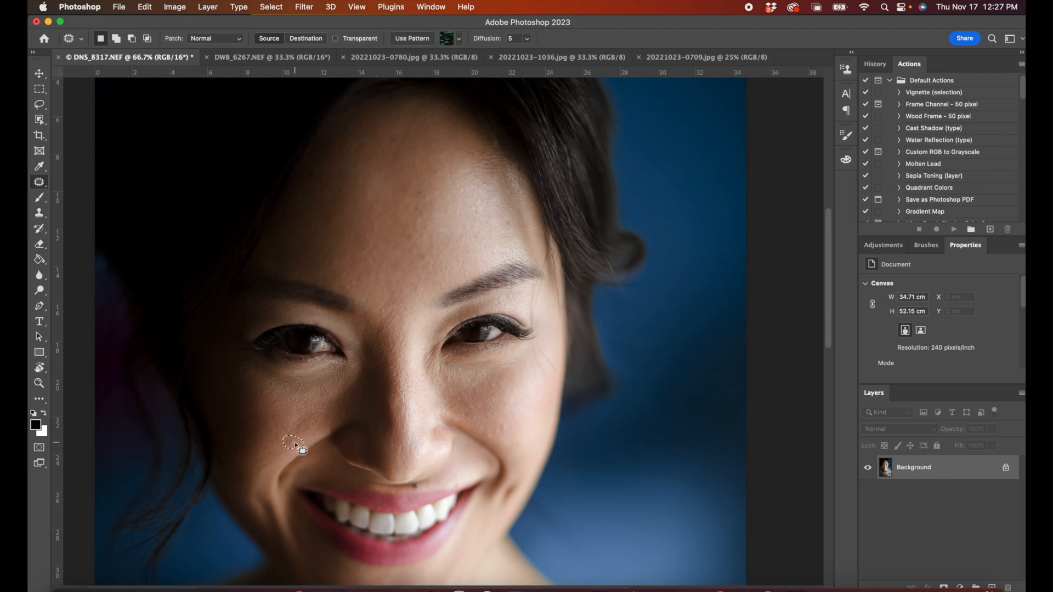
Step: Patch the mark on the shadowed cheek beside the nose and the marks between the eyebrows
{"action": "left_click_drag", "start_coordinate": [288, 439], "coordinate": [291, 435]}
{"action": "left_click", "coordinate": [308, 428]}
{"action": "mouse_move", "coordinate": [407, 291]}
{"action": "left_mouse_down"}
{"action": "mouse_move", "coordinate": [421, 288]}
{"action": "mouse_move", "coordinate": [427, 257]}
{"action": "mouse_move", "coordinate": [428, 284]}
{"action": "left_mouse_up"}
{"action": "left_click", "coordinate": [425, 256]}
{"action": "left_click", "coordinate": [428, 284]}
Step: Patch the remaining small spots on the upper middle of the forehead
{"action": "mouse_move", "coordinate": [451, 181]}
{"action": "left_mouse_down"}
{"action": "mouse_move", "coordinate": [396, 189]}
{"action": "mouse_move", "coordinate": [414, 189]}
{"action": "mouse_move", "coordinate": [384, 211]}
{"action": "mouse_move", "coordinate": [424, 185]}
{"action": "left_mouse_up"}
{"action": "left_click", "coordinate": [442, 181]}
{"action": "left_click", "coordinate": [414, 205]}
{"action": "left_click_drag", "start_coordinate": [428, 194], "coordinate": [411, 213]}
{"action": "left_click", "coordinate": [425, 206]}
Step: Patch the dark spot above the upper lip and the blemish on the chin
{"action": "left_click_drag", "start_coordinate": [423, 447], "coordinate": [423, 363]}
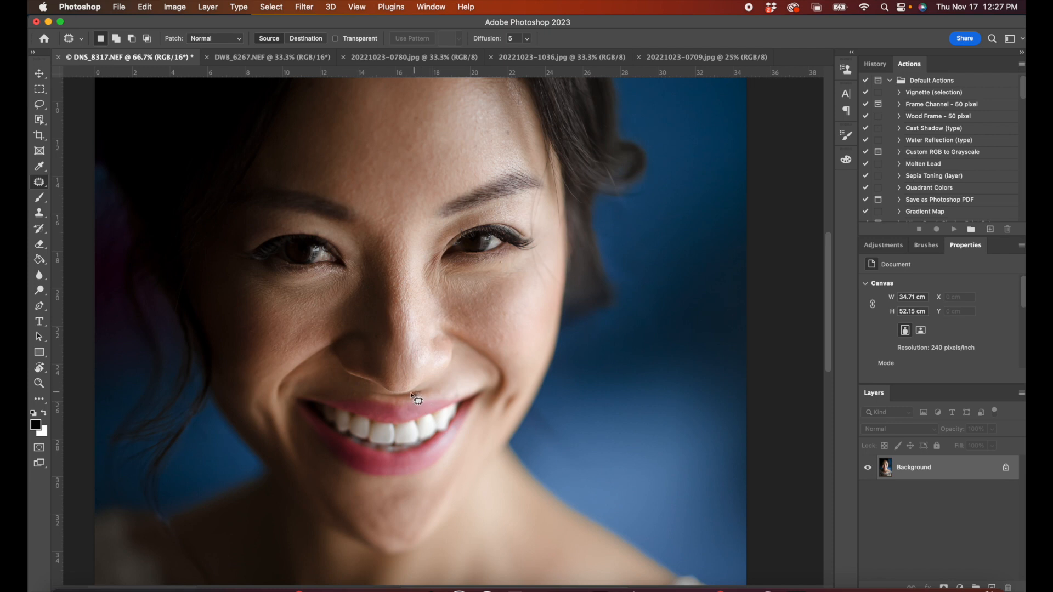
{"action": "left_click_drag", "start_coordinate": [419, 396], "coordinate": [417, 396]}
{"action": "left_click_drag", "start_coordinate": [417, 396], "coordinate": [433, 394]}
{"action": "left_click", "coordinate": [441, 399]}
{"action": "mouse_move", "coordinate": [380, 517]}
{"action": "left_mouse_down"}
{"action": "mouse_move", "coordinate": [375, 537]}
{"action": "mouse_move", "coordinate": [394, 523]}
{"action": "left_mouse_up"}
{"action": "left_click", "coordinate": [395, 536]}
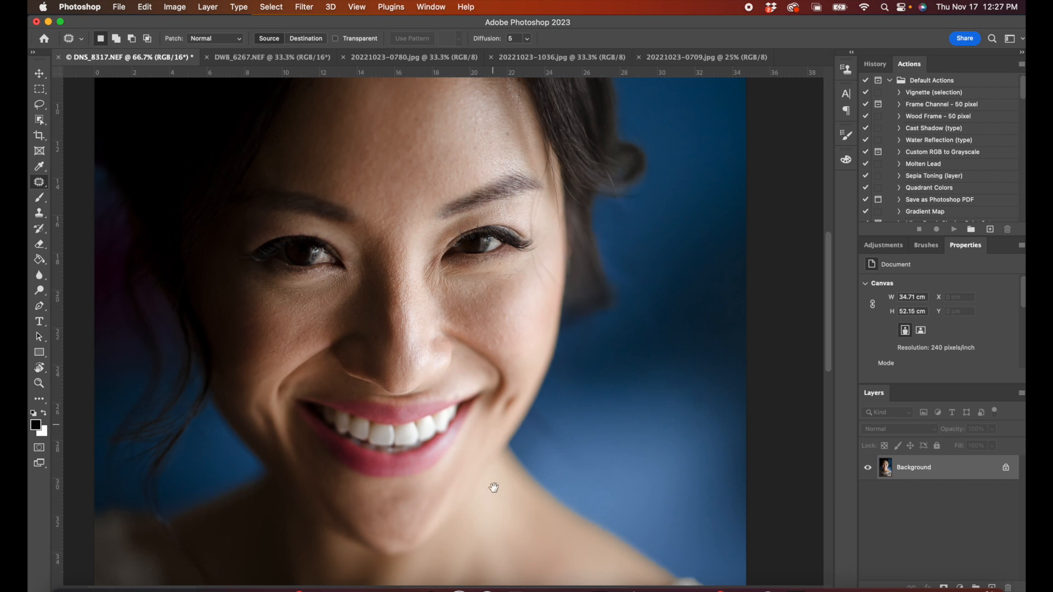
Step: Find the JZ Skin action in the action list and play it on the retouched portrait
{"action": "scroll", "coordinate": [492, 480], "scroll_direction": "up", "scroll_amount": 5}
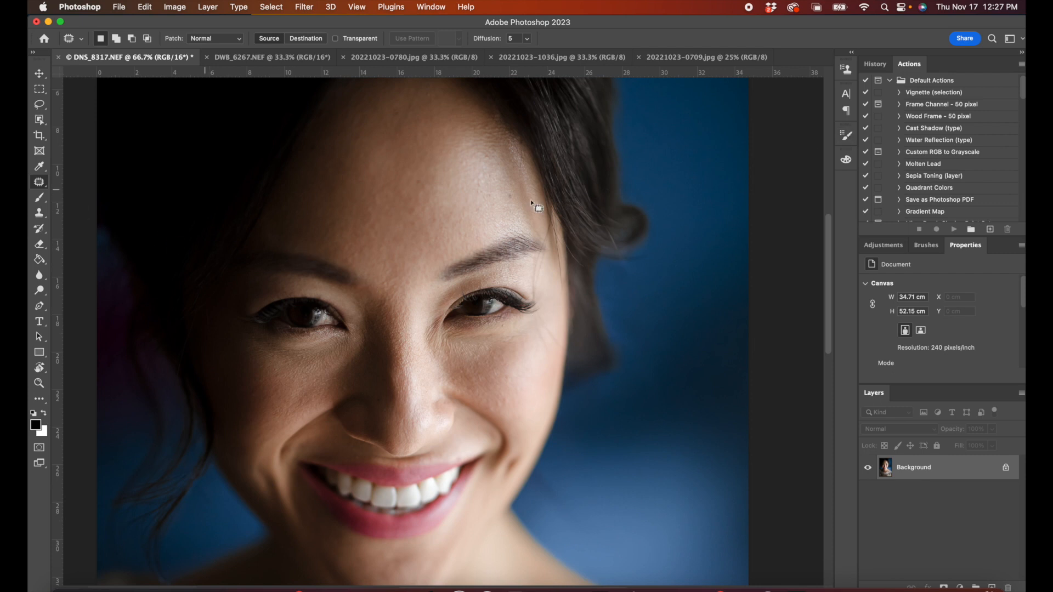
{"action": "scroll", "coordinate": [914, 165], "scroll_direction": "down", "scroll_amount": 3}
{"action": "scroll", "coordinate": [914, 164], "scroll_direction": "down", "scroll_amount": 1}
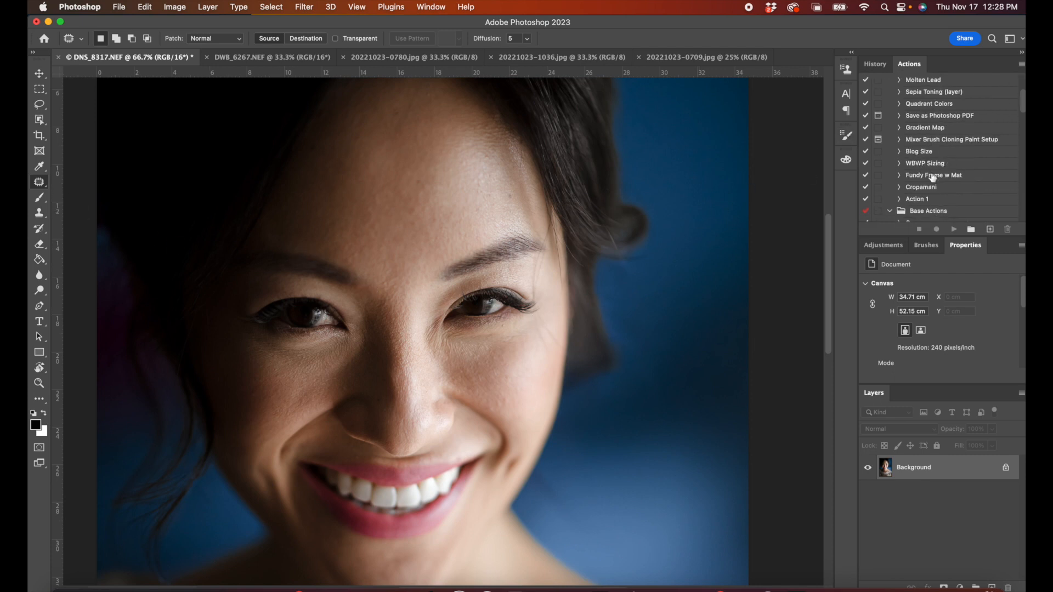
{"action": "scroll", "coordinate": [915, 176], "scroll_direction": "down", "scroll_amount": 5}
{"action": "scroll", "coordinate": [916, 176], "scroll_direction": "up", "scroll_amount": 5}
{"action": "scroll", "coordinate": [940, 186], "scroll_direction": "down", "scroll_amount": 5}
{"action": "scroll", "coordinate": [940, 187], "scroll_direction": "down", "scroll_amount": 5}
{"action": "left_click", "coordinate": [939, 178]}
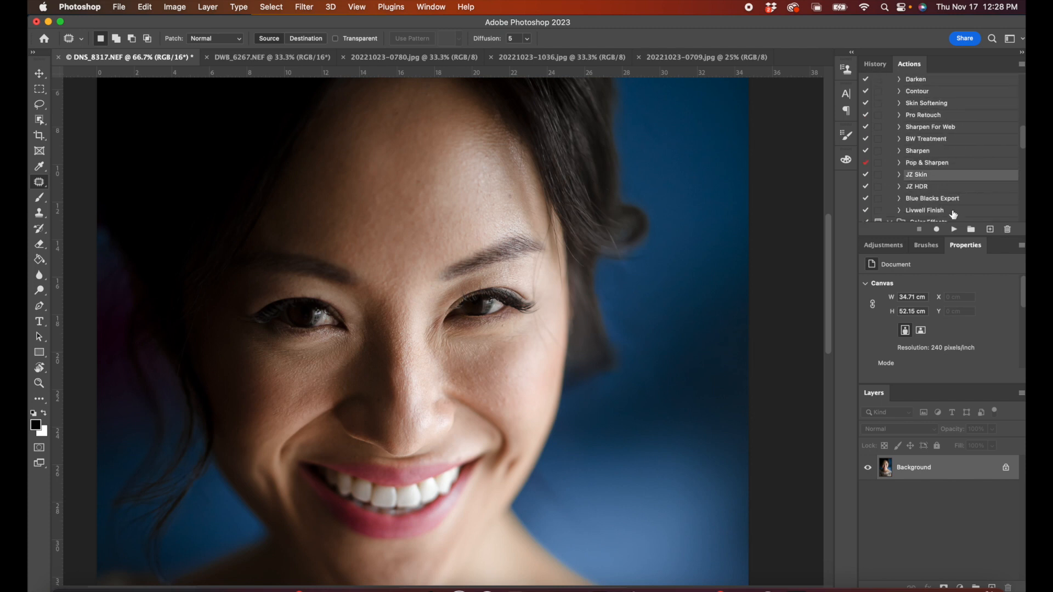
{"action": "left_click", "coordinate": [954, 230]}
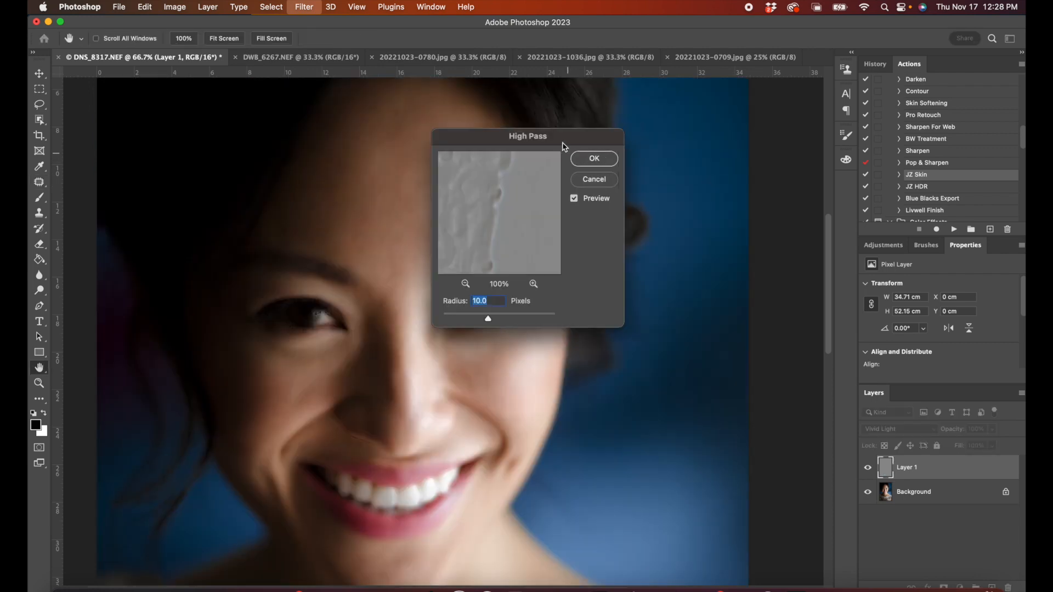
Step: Set the High Pass radius to 9.7 pixels and accept the Gaussian Blur at 3.1 pixels
{"action": "left_click_drag", "start_coordinate": [563, 146], "coordinate": [742, 143]}
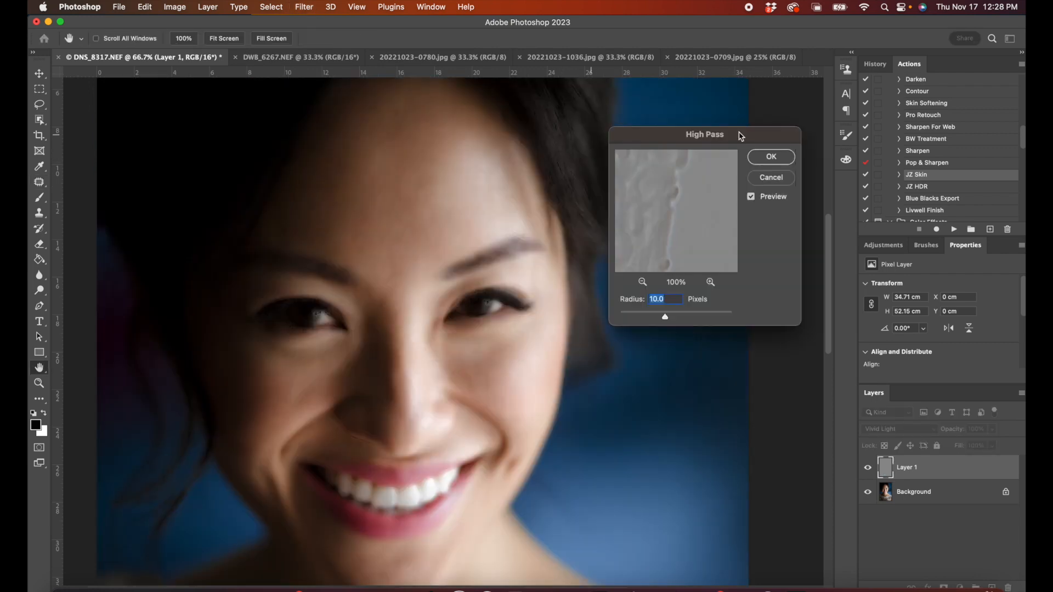
{"action": "left_click_drag", "start_coordinate": [671, 319], "coordinate": [668, 319]}
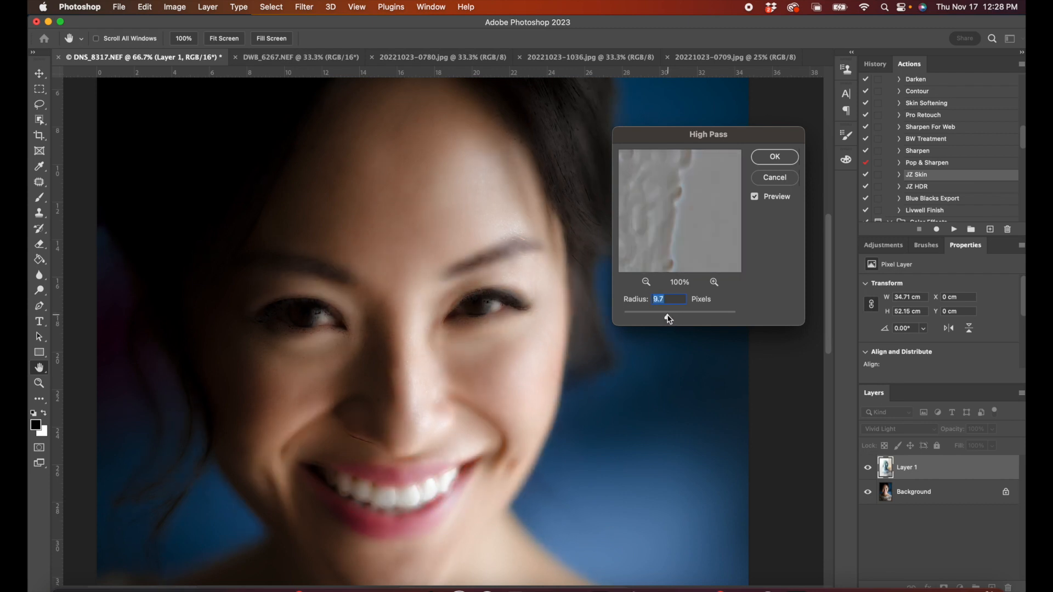
{"action": "left_click", "coordinate": [774, 157]}
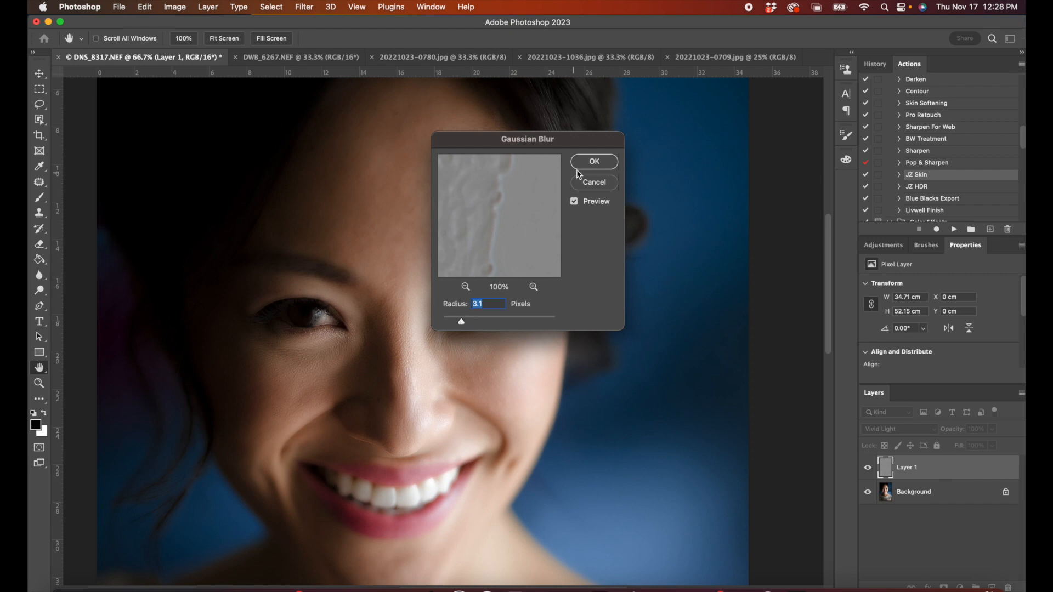
{"action": "left_click", "coordinate": [598, 167]}
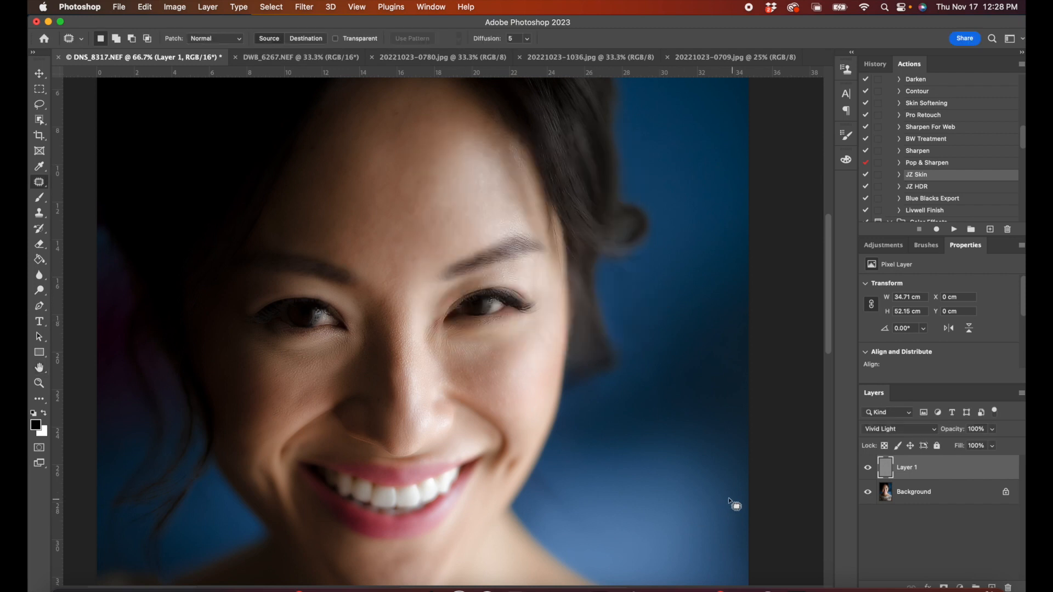
Step: Hide the smoothing layer with a black mask and paint the skin areas back in with a soft white brush at 100% opacity
{"action": "key", "text": "super+alt+m"}
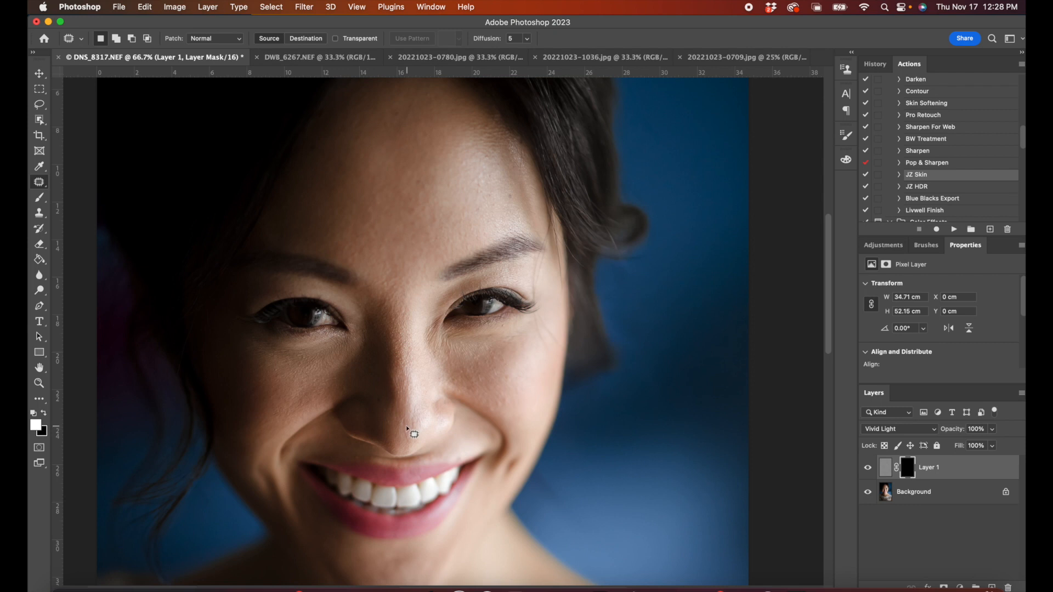
{"action": "key", "text": "b"}
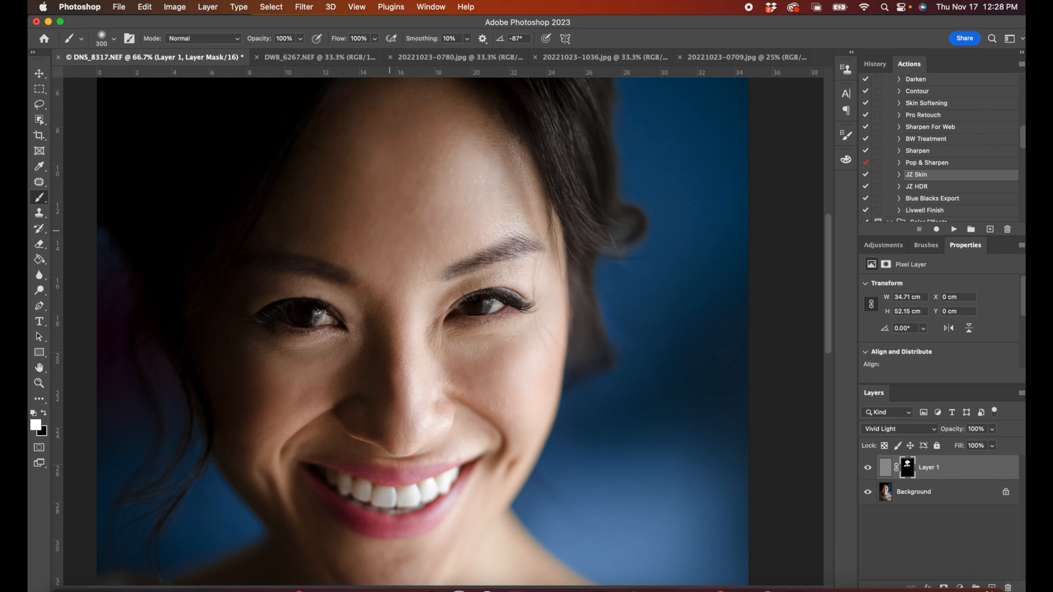
{"action": "left_click_drag", "start_coordinate": [432, 378], "coordinate": [443, 192]}
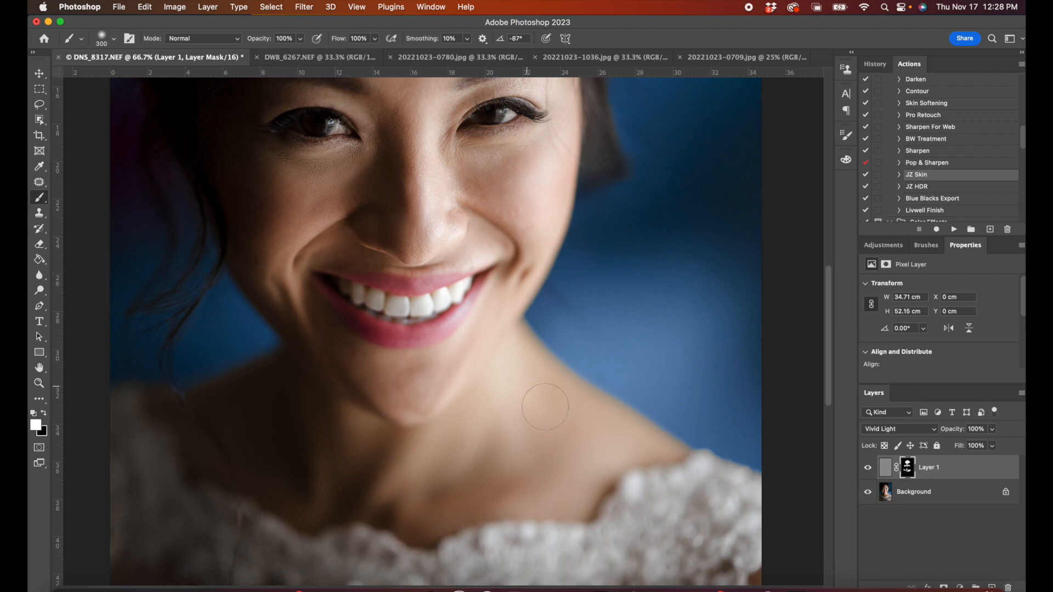
{"action": "mouse_move", "coordinate": [575, 506]}
{"action": "left_mouse_down"}
{"action": "mouse_move", "coordinate": [317, 158]}
{"action": "mouse_move", "coordinate": [486, 348]}
{"action": "left_mouse_up"}
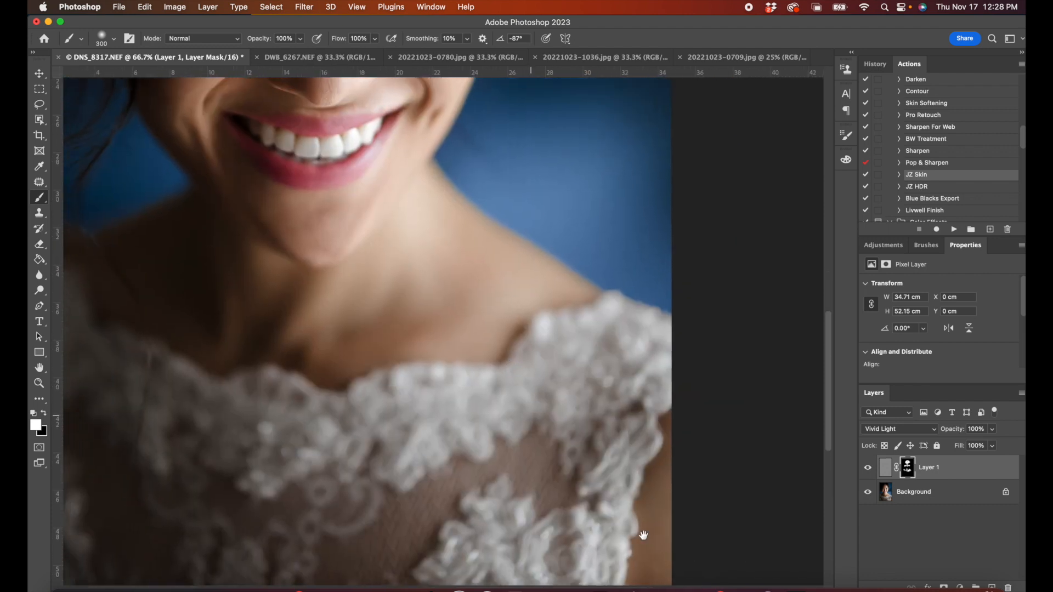
{"action": "left_click_drag", "start_coordinate": [349, 300], "coordinate": [413, 579]}
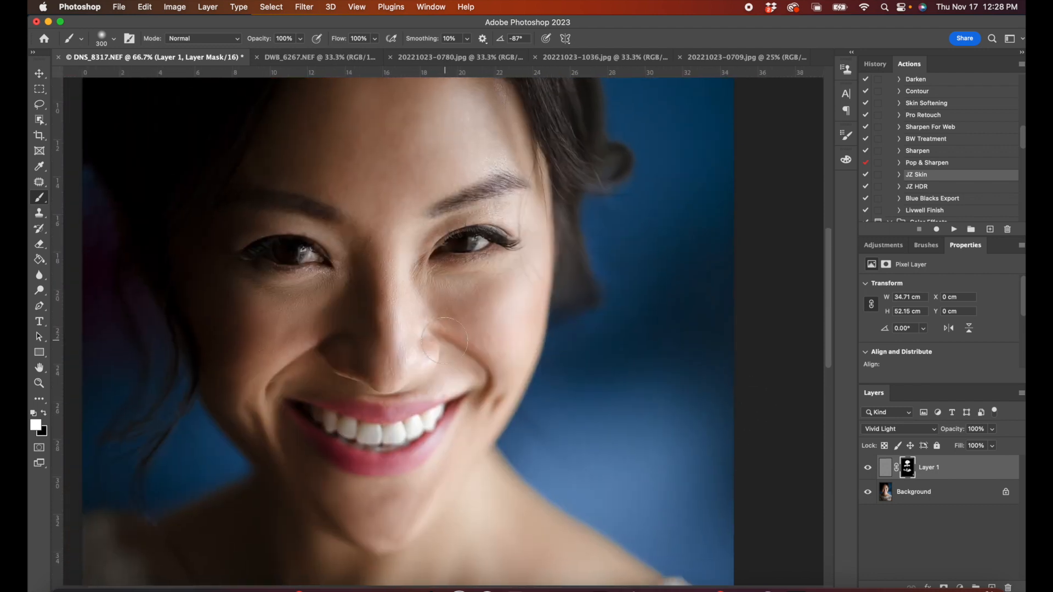
{"action": "left_click_drag", "start_coordinate": [493, 252], "coordinate": [553, 333]}
Step: Set the brush to black at 38% opacity and 700 pixels, and merge the smoothing layer into the background
{"action": "key", "text": "x"}
{"action": "key", "text": "7"}
{"action": "key", "text": "6"}
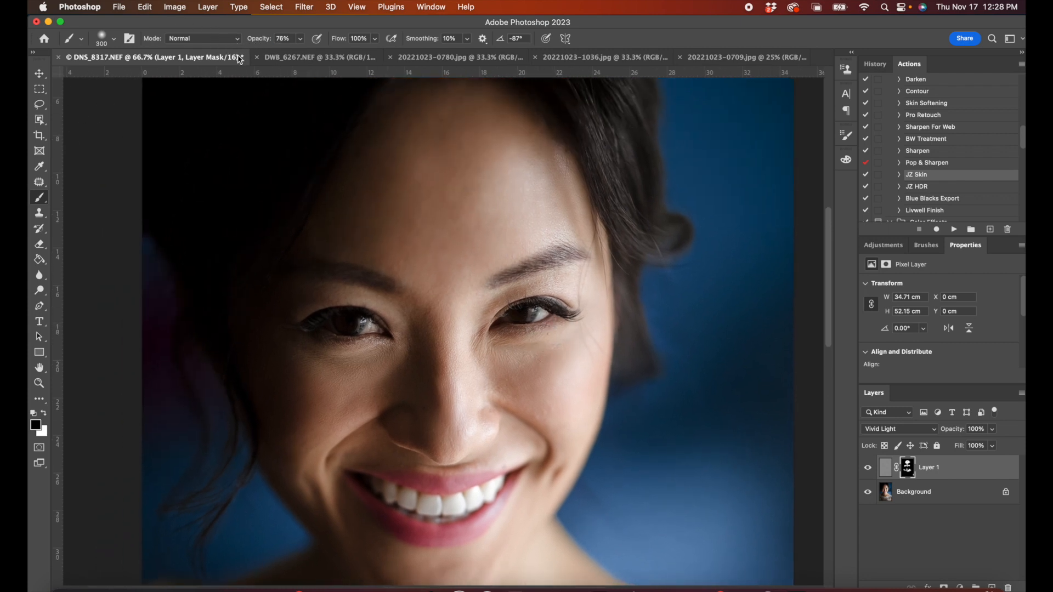
{"action": "key", "text": "3"}
{"action": "key", "text": "8"}
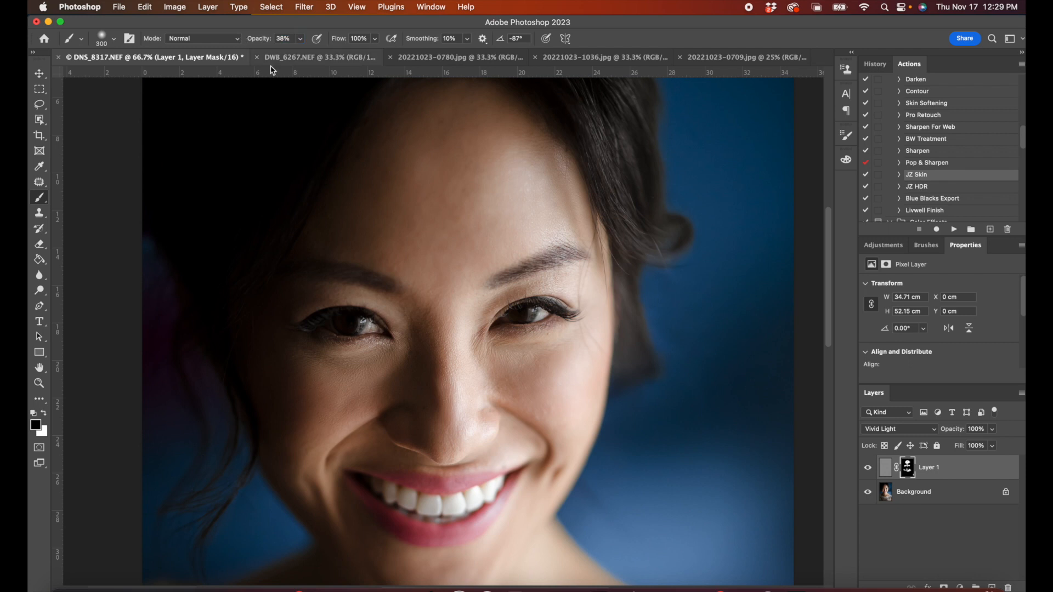
{"action": "key", "text": "bracketright"}
{"action": "key", "text": "bracketright"}
{"action": "key", "text": "bracketright"}
{"action": "key", "text": "bracketright"}
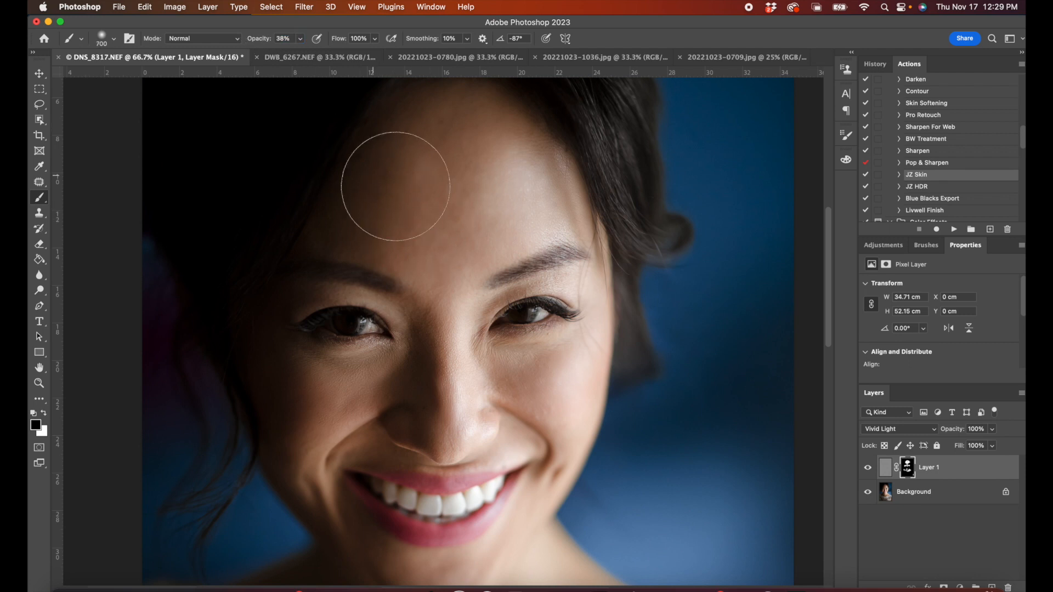
{"action": "key", "text": "super+e"}
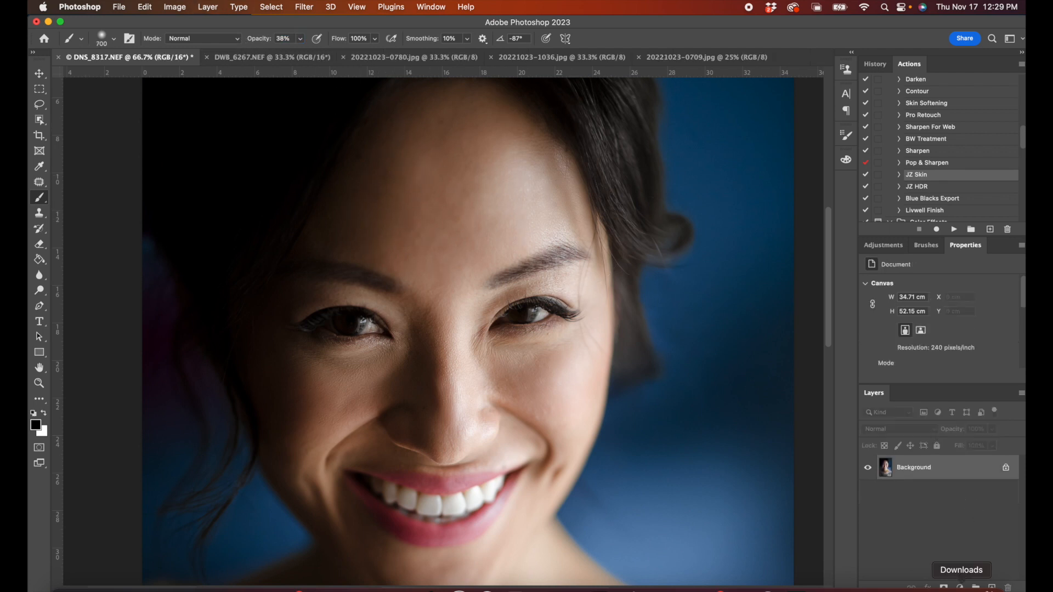
Step: Duplicate the background layer and play the Sharpen action on the copy
{"action": "key", "text": "super+j"}
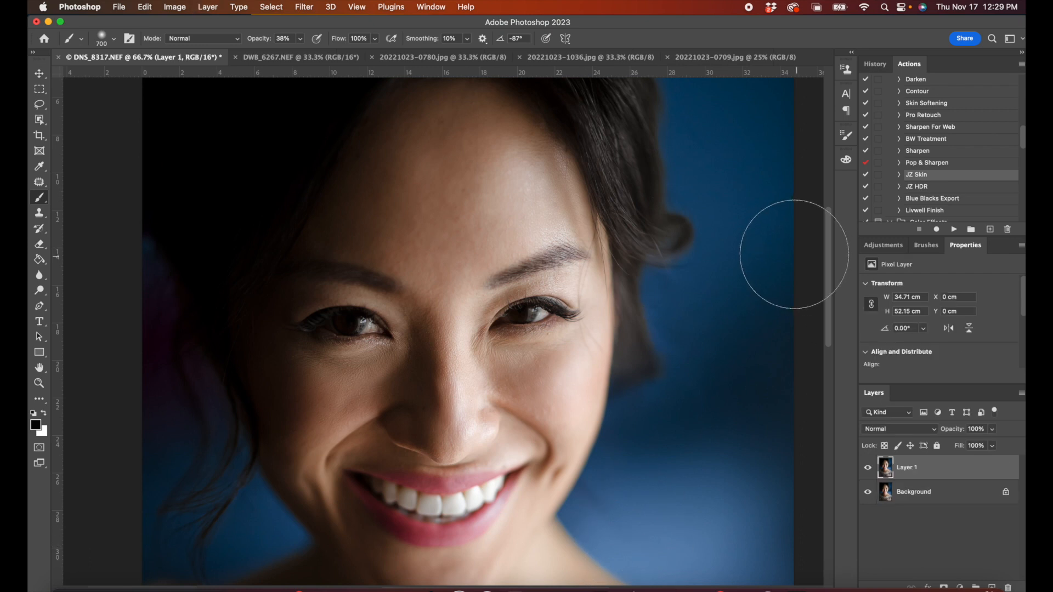
{"action": "left_click", "coordinate": [933, 151]}
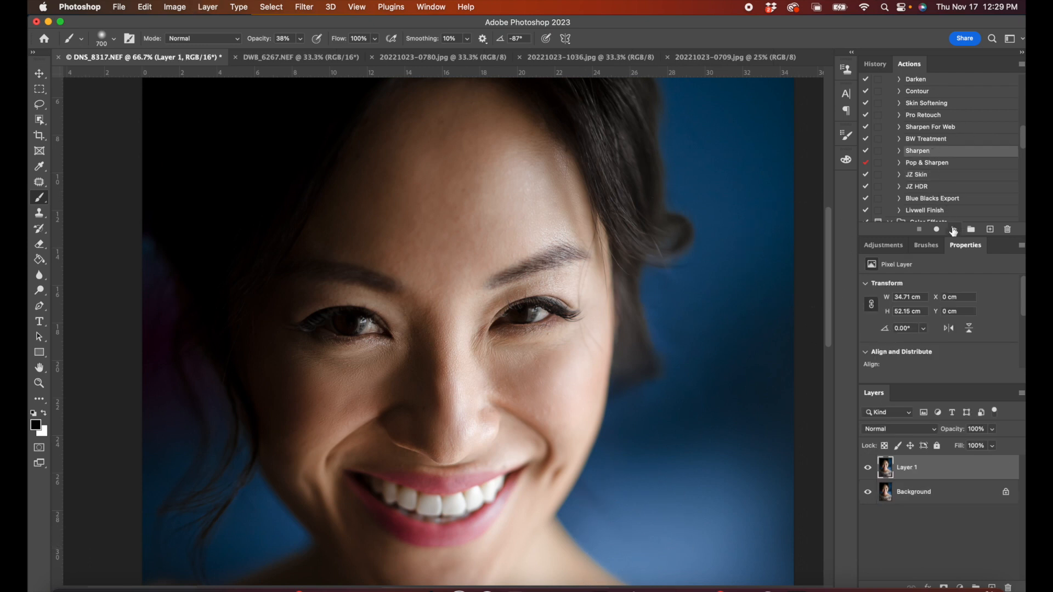
{"action": "left_click", "coordinate": [952, 229]}
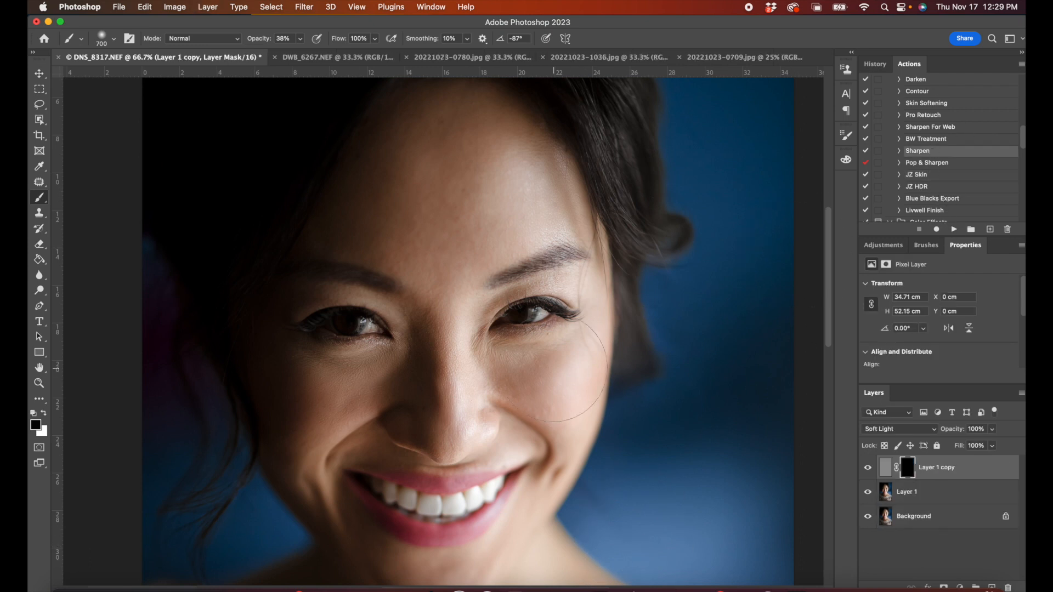
Step: Reveal the sharpening over the eyes with a white brush at 100% opacity, and merge it into the background at reduced layer opacity
{"action": "key", "text": "x"}
{"action": "left_click", "coordinate": [867, 468]}
{"action": "left_click", "coordinate": [867, 468]}
{"action": "key", "text": "0"}
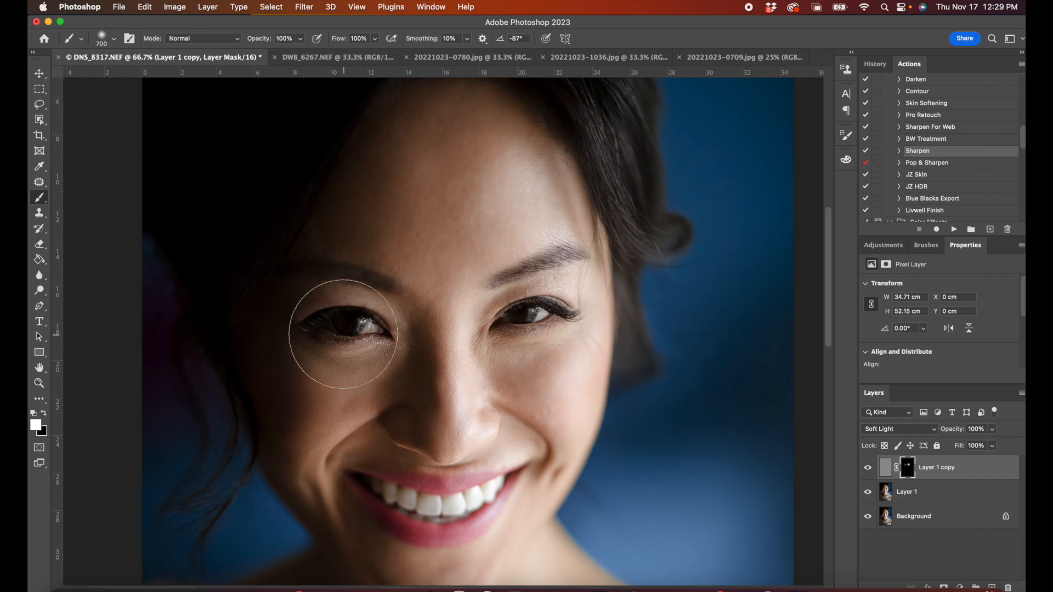
{"action": "left_click_drag", "start_coordinate": [953, 434], "coordinate": [933, 433]}
{"action": "key", "text": "super+shift+e"}
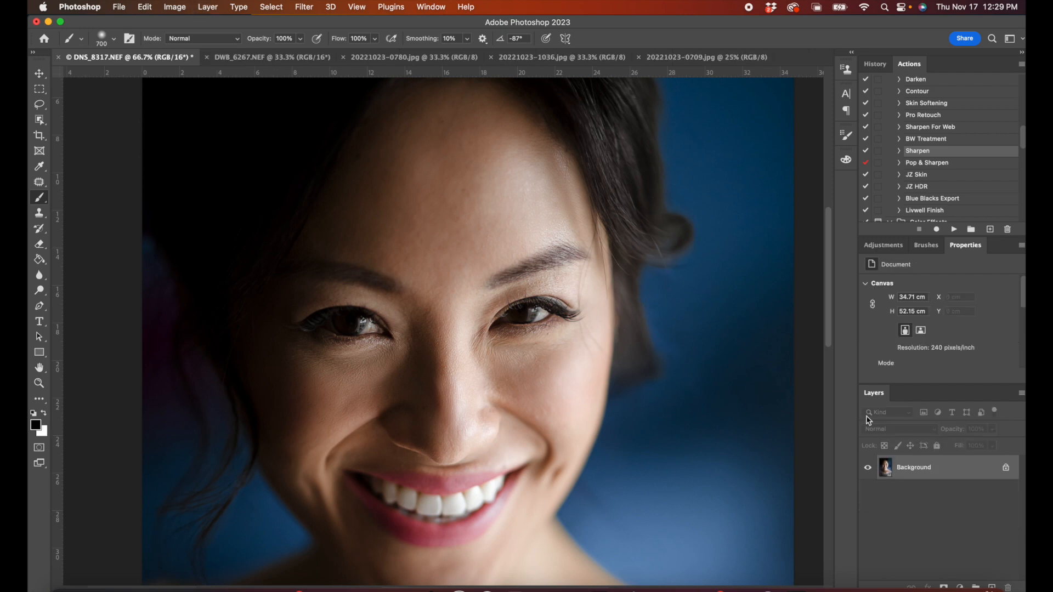
Step: Use Liquify with a forward warp brush of size 1200 and pressure 35 to gently slim the jaw and face outline
{"action": "key", "text": "super+minus"}
{"action": "key", "text": "super+minus"}
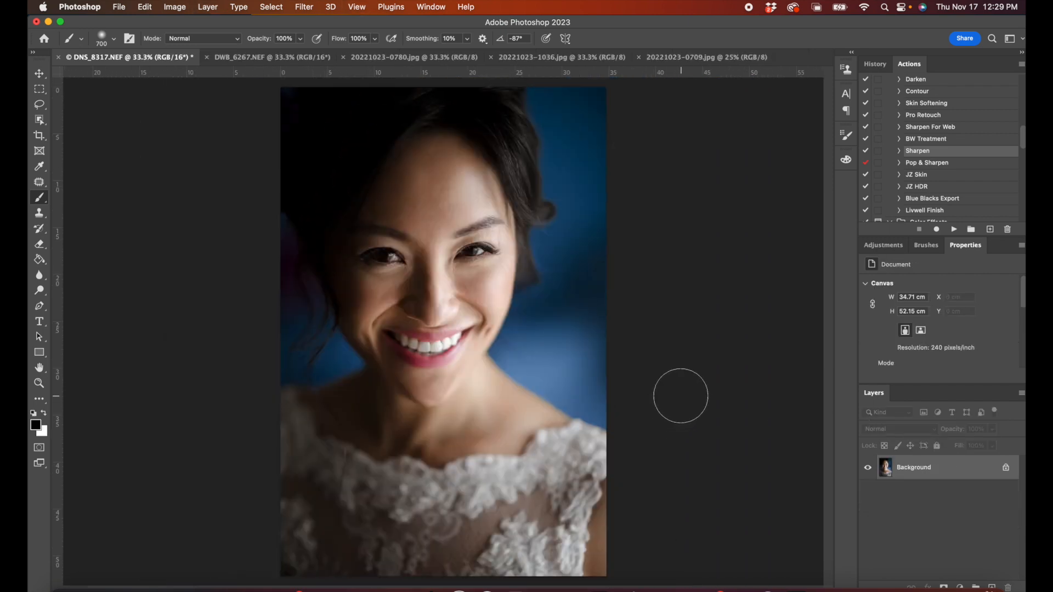
{"action": "key", "text": "super+shift+a"}
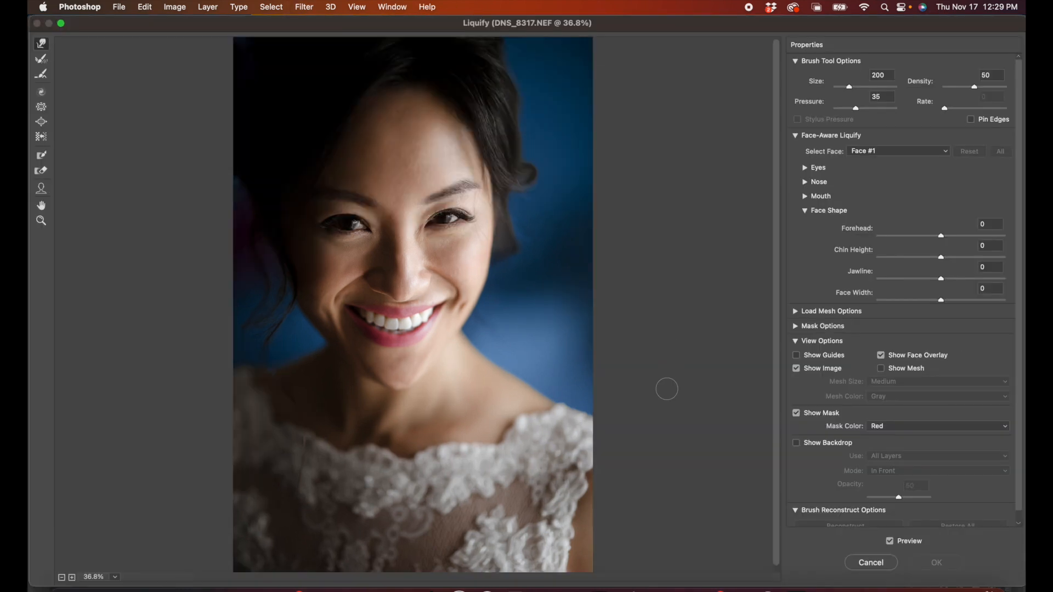
{"action": "key", "text": "bracketright"}
{"action": "key", "text": "bracketright"}
{"action": "key", "text": "bracketright"}
{"action": "key", "text": "bracketright"}
{"action": "key", "text": "bracketright"}
{"action": "key", "text": "bracketright"}
{"action": "key", "text": "bracketright"}
{"action": "key", "text": "bracketright"}
{"action": "key", "text": "bracketright"}
{"action": "key", "text": "bracketright"}
{"action": "left_click_drag", "start_coordinate": [511, 301], "coordinate": [483, 346]}
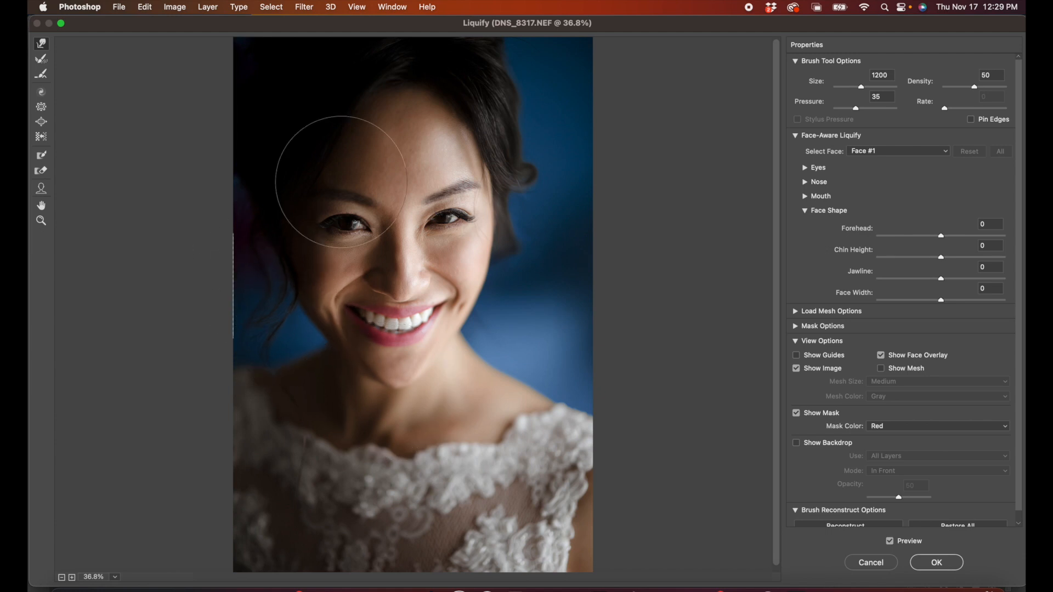
{"action": "left_click", "coordinate": [932, 562]}
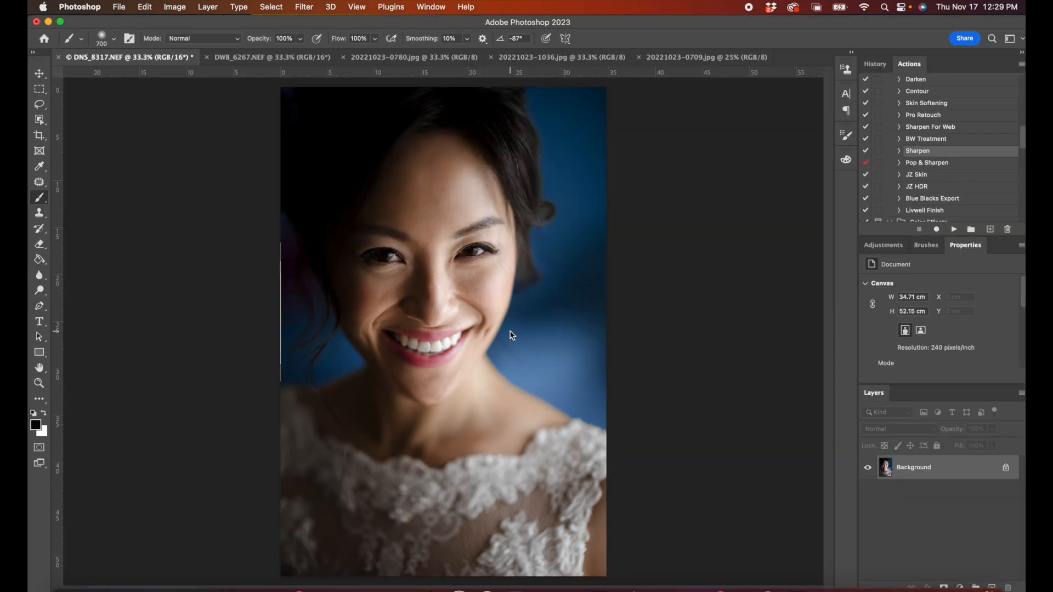
Step: Heal the stray hairs beside the outer corner of the eye and on the upper cheek with a 30-pixel Spot Healing Brush
{"action": "key", "text": "super+plus"}
{"action": "key", "text": "super+plus"}
{"action": "key", "text": "super+plus"}
{"action": "left_click_drag", "start_coordinate": [573, 243], "coordinate": [395, 484]}
{"action": "key", "text": "j"}
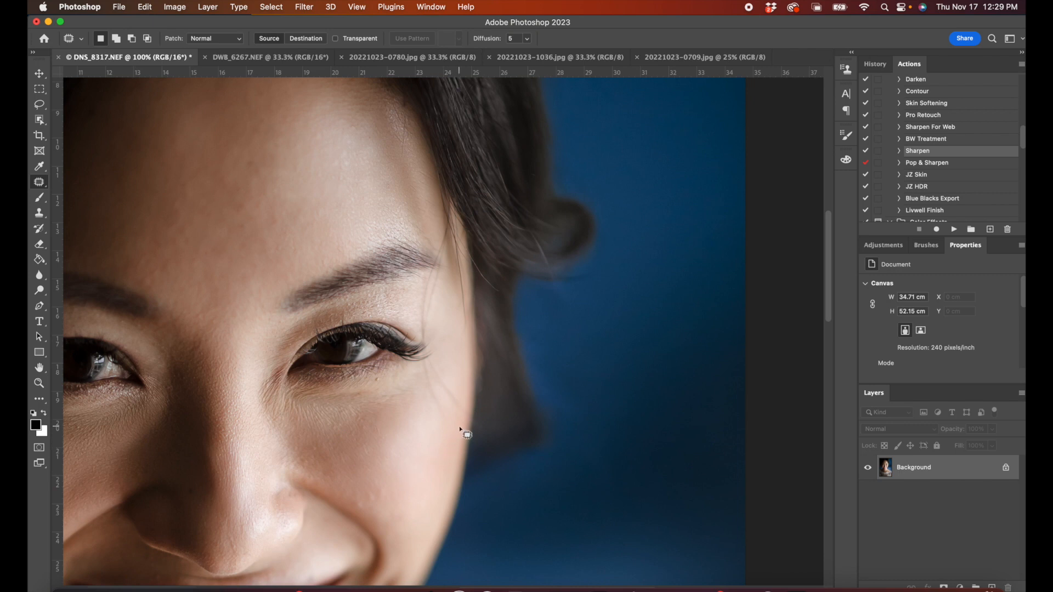
{"action": "key", "text": "shift+j"}
{"action": "key", "text": "shift+j"}
{"action": "key", "text": "shift+j"}
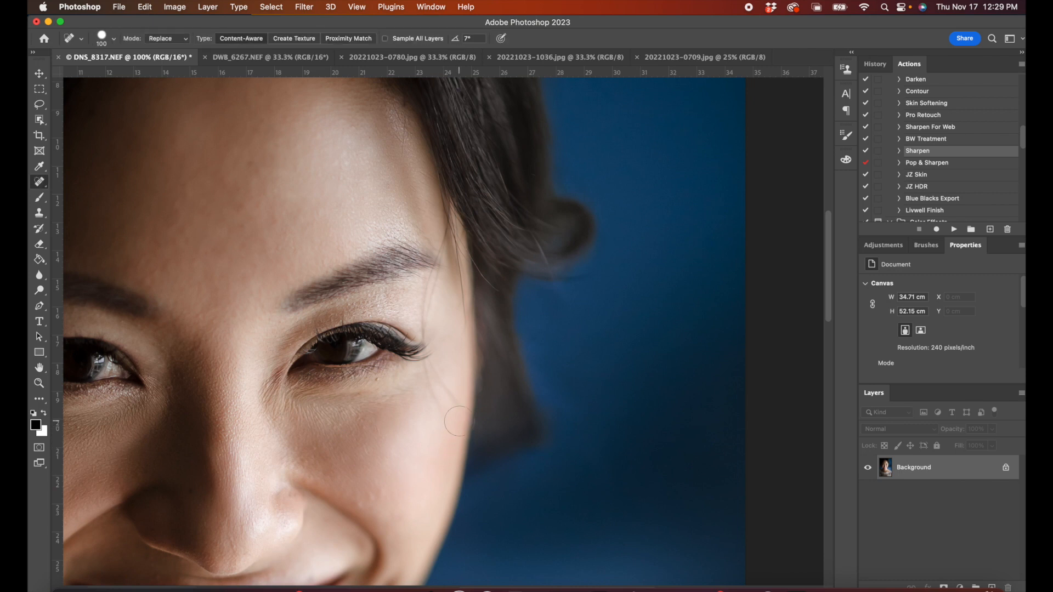
{"action": "key", "text": "bracketleft"}
{"action": "key", "text": "bracketleft"}
{"action": "key", "text": "bracketleft"}
{"action": "key", "text": "bracketleft"}
{"action": "key", "text": "bracketleft"}
{"action": "key", "text": "bracketleft"}
{"action": "key", "text": "bracketleft"}
{"action": "left_click_drag", "start_coordinate": [428, 364], "coordinate": [465, 411]}
{"action": "mouse_move", "coordinate": [426, 367]}
{"action": "left_mouse_down"}
{"action": "mouse_move", "coordinate": [439, 419]}
{"action": "mouse_move", "coordinate": [448, 390]}
{"action": "mouse_move", "coordinate": [458, 420]}
{"action": "left_mouse_up"}
{"action": "left_click_drag", "start_coordinate": [423, 335], "coordinate": [434, 271]}
{"action": "mouse_move", "coordinate": [445, 383]}
{"action": "left_mouse_down"}
{"action": "mouse_move", "coordinate": [451, 397]}
{"action": "mouse_move", "coordinate": [438, 402]}
{"action": "left_mouse_up"}
Step: Heal the fine hair strands beside the eyebrow and the long strand running down the temple from the hairline
{"action": "left_click_drag", "start_coordinate": [428, 310], "coordinate": [437, 259]}
{"action": "left_click_drag", "start_coordinate": [447, 223], "coordinate": [442, 258]}
{"action": "left_click_drag", "start_coordinate": [465, 323], "coordinate": [465, 325]}
{"action": "left_click_drag", "start_coordinate": [450, 222], "coordinate": [466, 327]}
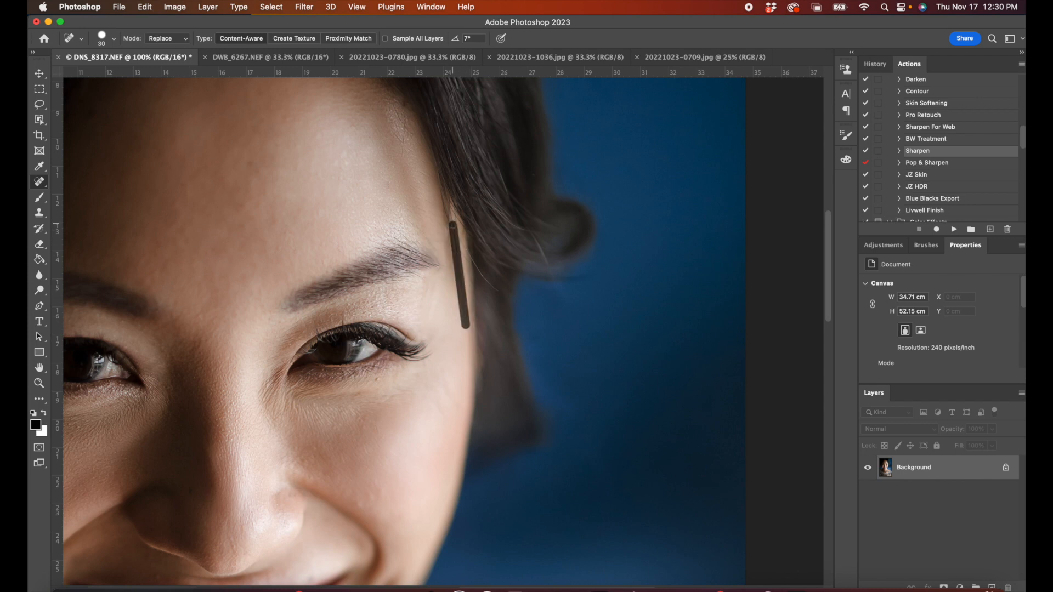
{"action": "key", "text": "super+z"}
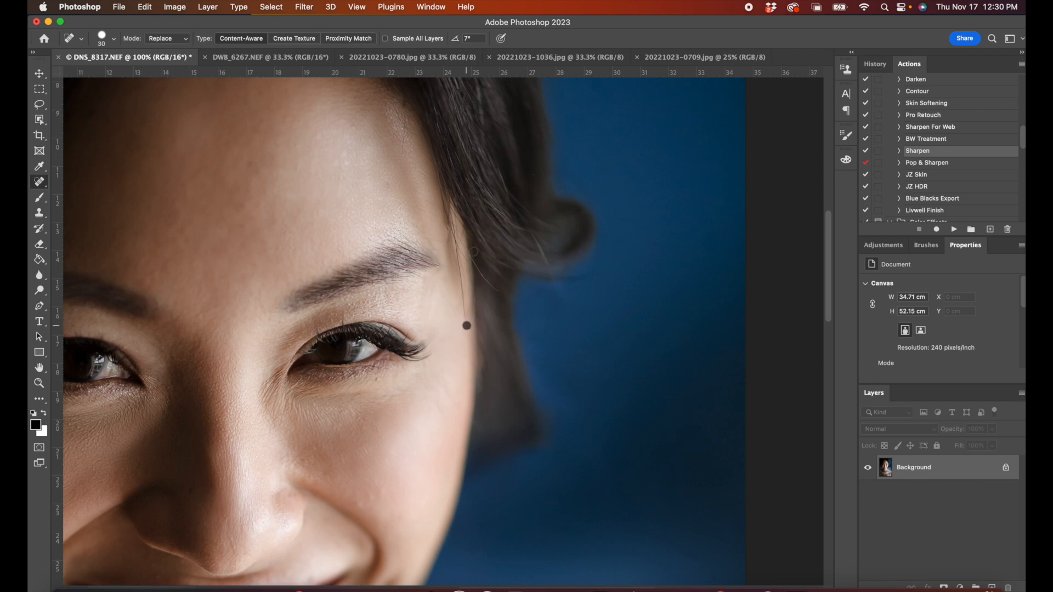
{"action": "left_click_drag", "start_coordinate": [455, 231], "coordinate": [466, 326]}
{"action": "key", "text": "super+minus"}
{"action": "key", "text": "super+minus"}
{"action": "key", "text": "super+minus"}
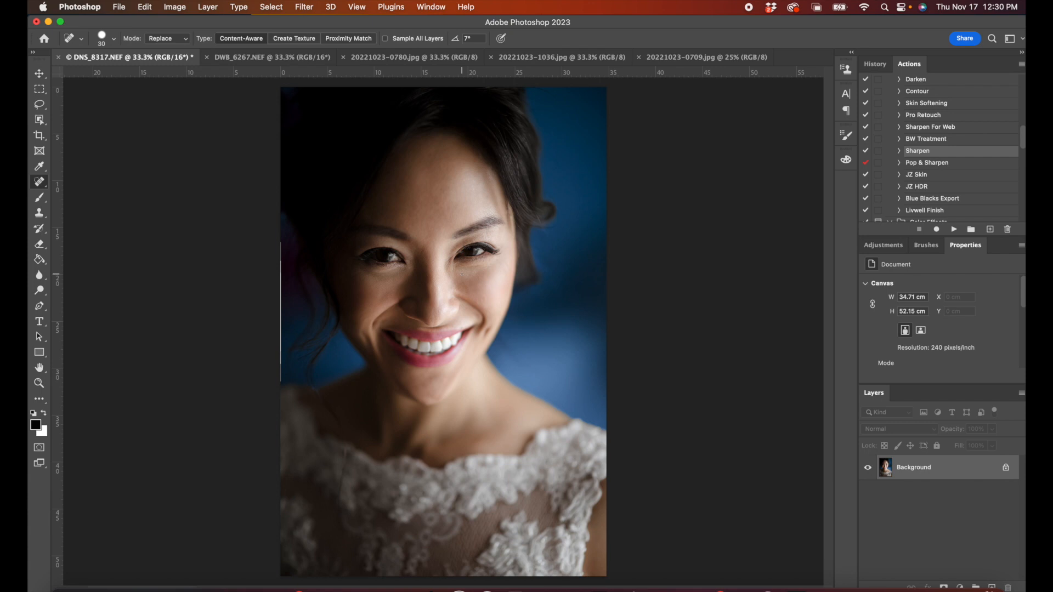
Step: Crop the portrait to a height of 51.39 cm and heal the white line along its left edge
{"action": "key", "text": "super+minus"}
{"action": "key", "text": "c"}
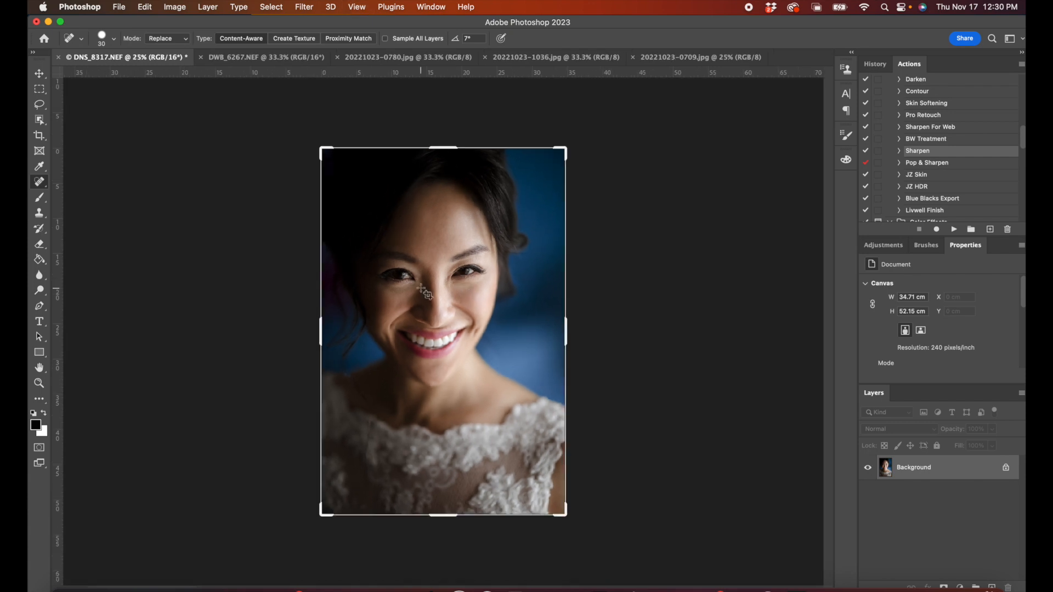
{"action": "left_click_drag", "start_coordinate": [323, 337], "coordinate": [327, 336]}
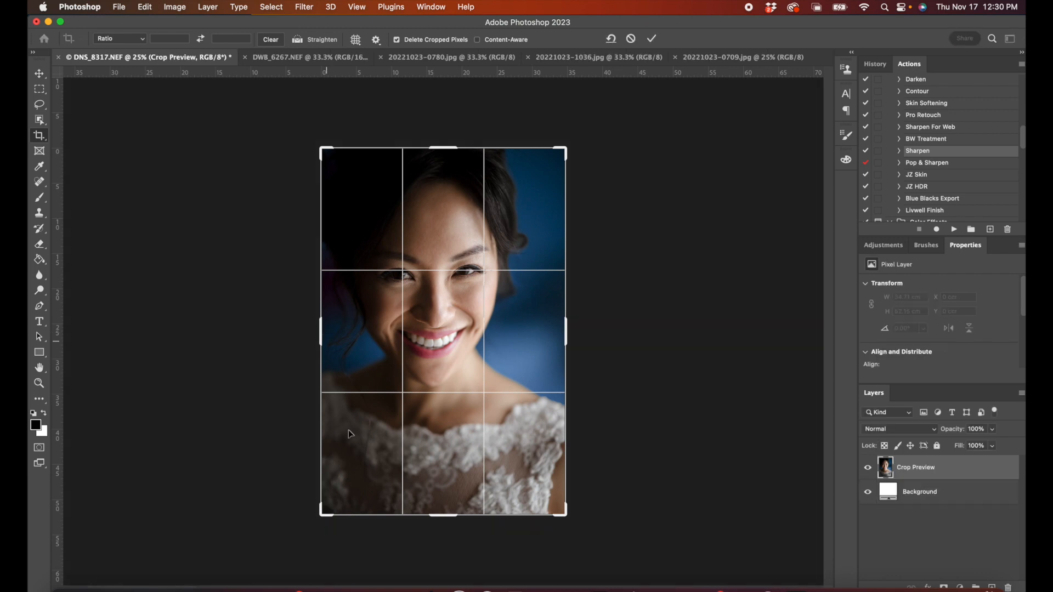
{"action": "left_click_drag", "start_coordinate": [443, 516], "coordinate": [442, 514]}
{"action": "key", "text": "Return"}
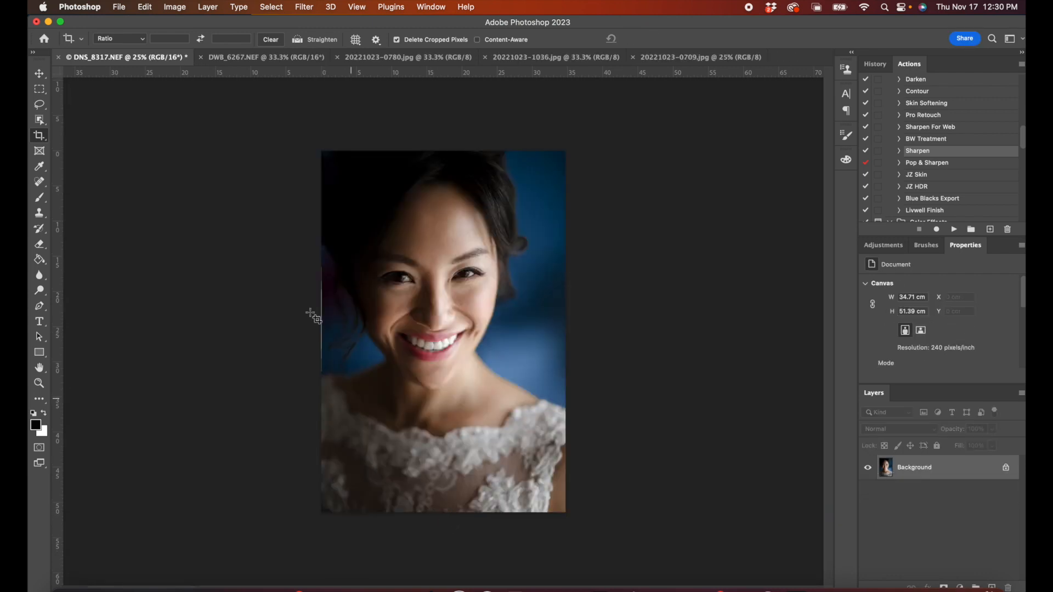
{"action": "key", "text": "j"}
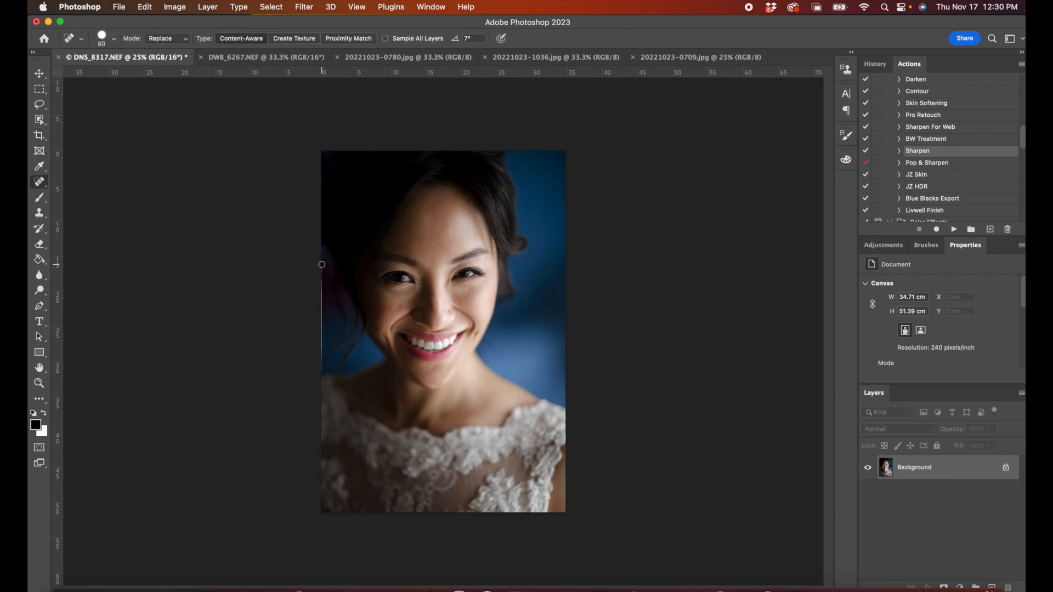
{"action": "left_click_drag", "start_coordinate": [320, 374], "coordinate": [321, 390]}
Step: Compare the original DNS_8317.NEF snapshot with the latest history state to review the portrait retouching
{"action": "left_click", "coordinate": [876, 67]}
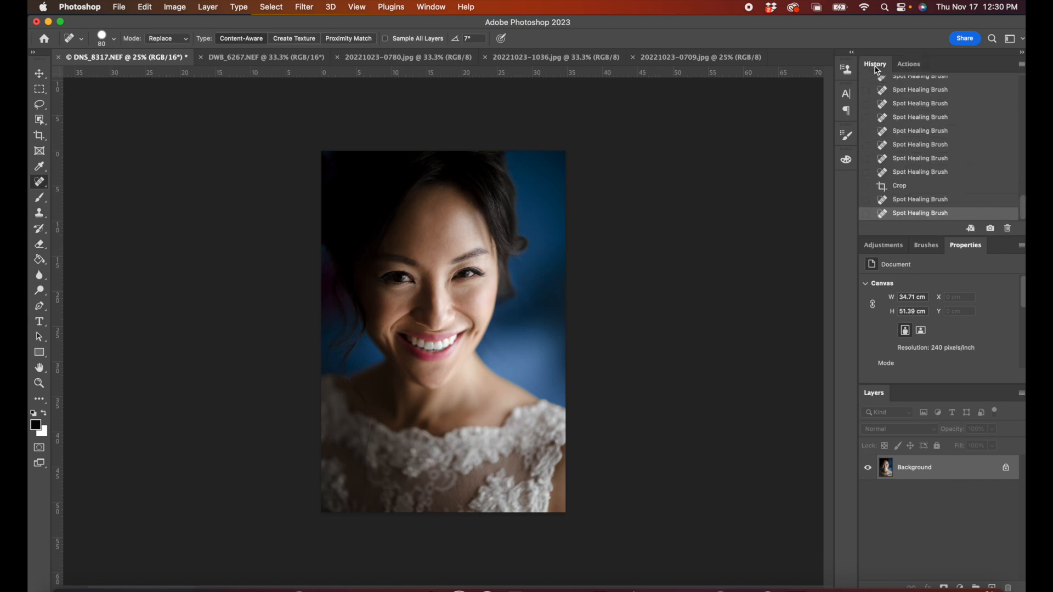
{"action": "left_click", "coordinate": [1022, 93]}
{"action": "key", "text": "super+equal"}
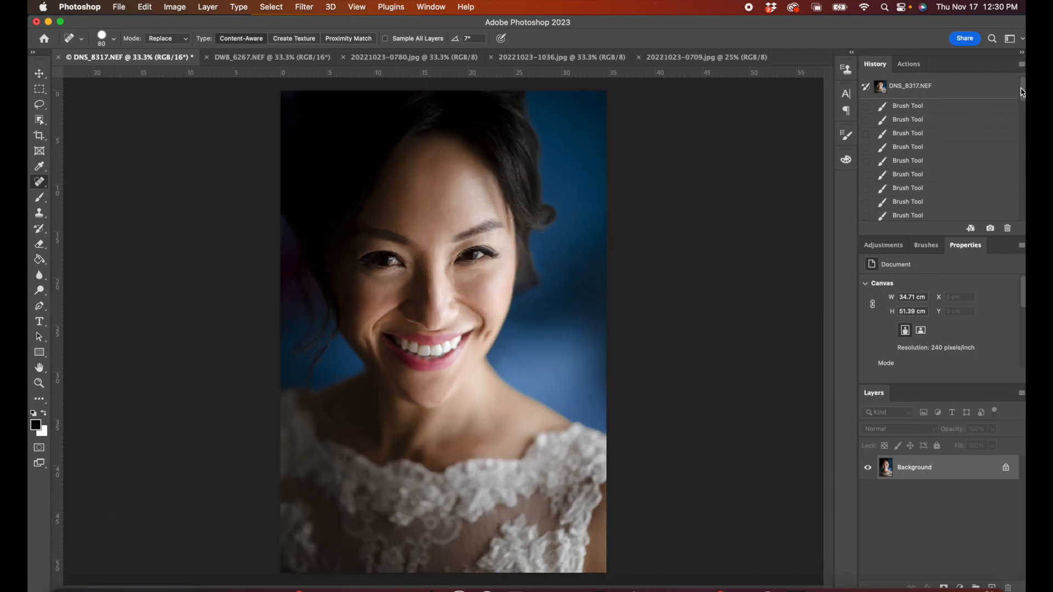
{"action": "left_click", "coordinate": [919, 92]}
{"action": "scroll", "coordinate": [939, 205], "scroll_direction": "down", "scroll_amount": 10}
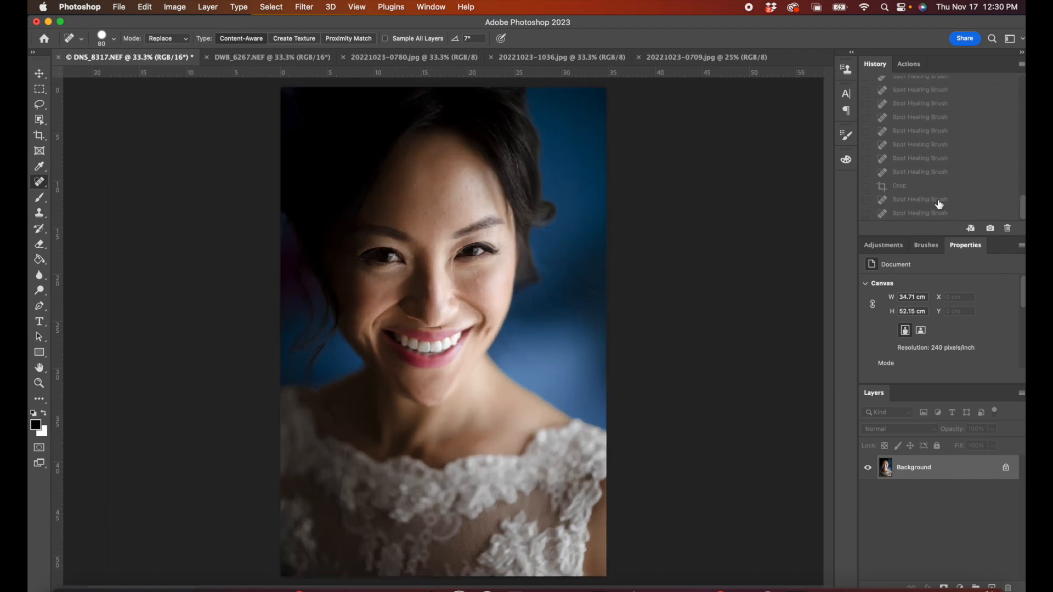
{"action": "left_click", "coordinate": [939, 214]}
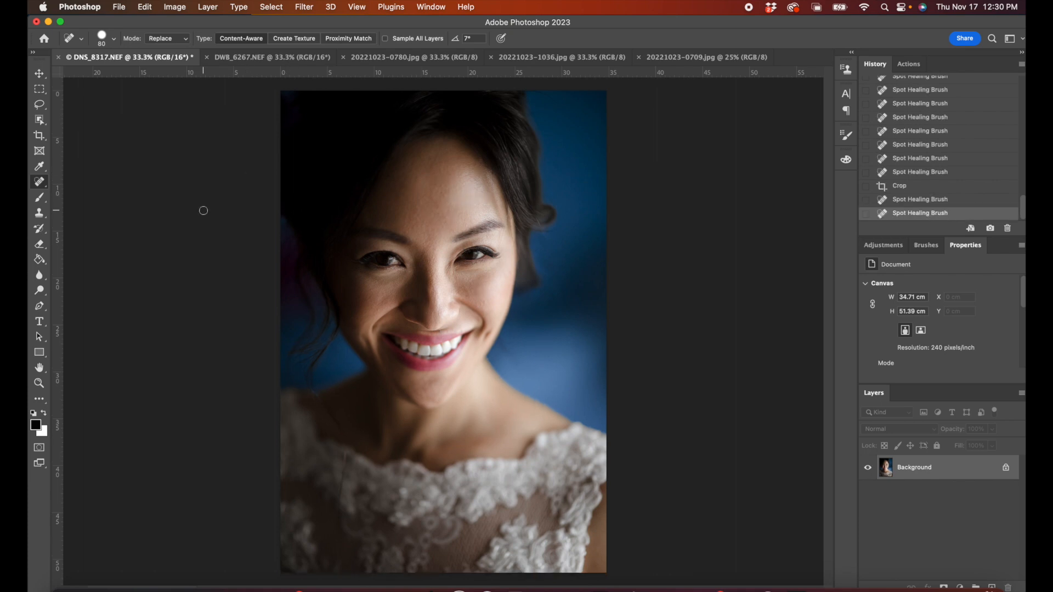
Step: Close the bridal portrait and switch to the autumn family photo 20221023-0780.jpg
{"action": "key", "text": "super+w"}
{"action": "left_click", "coordinate": [517, 244]}
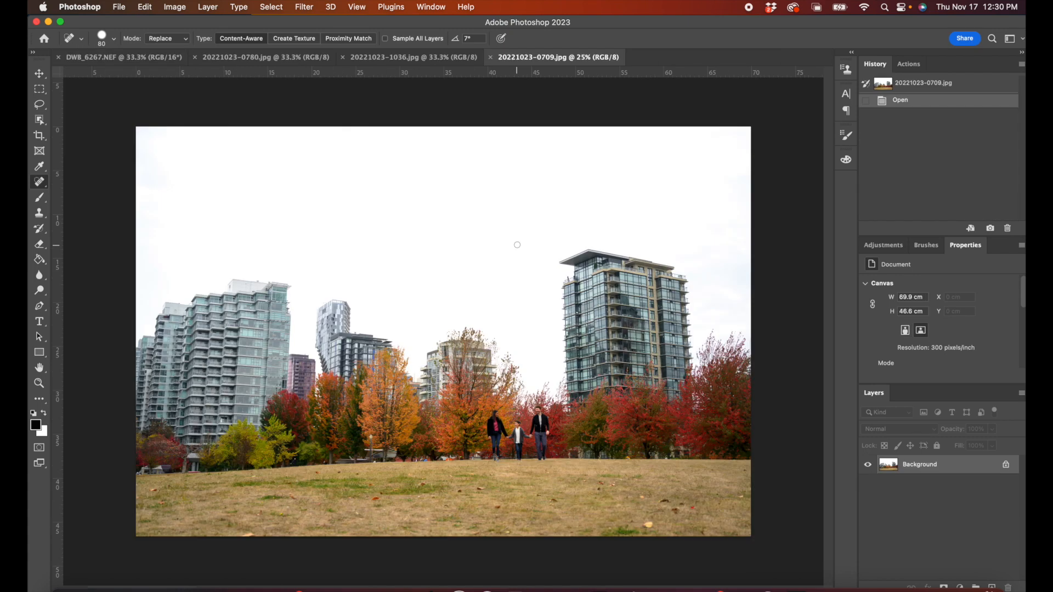
{"action": "left_click", "coordinate": [116, 57]}
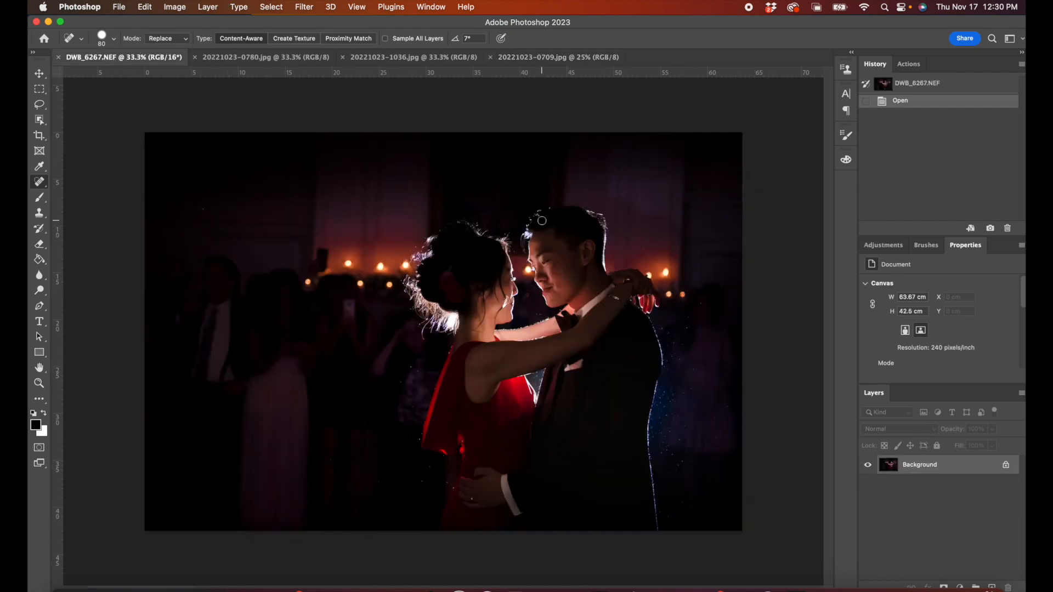
{"action": "left_click", "coordinate": [231, 57]}
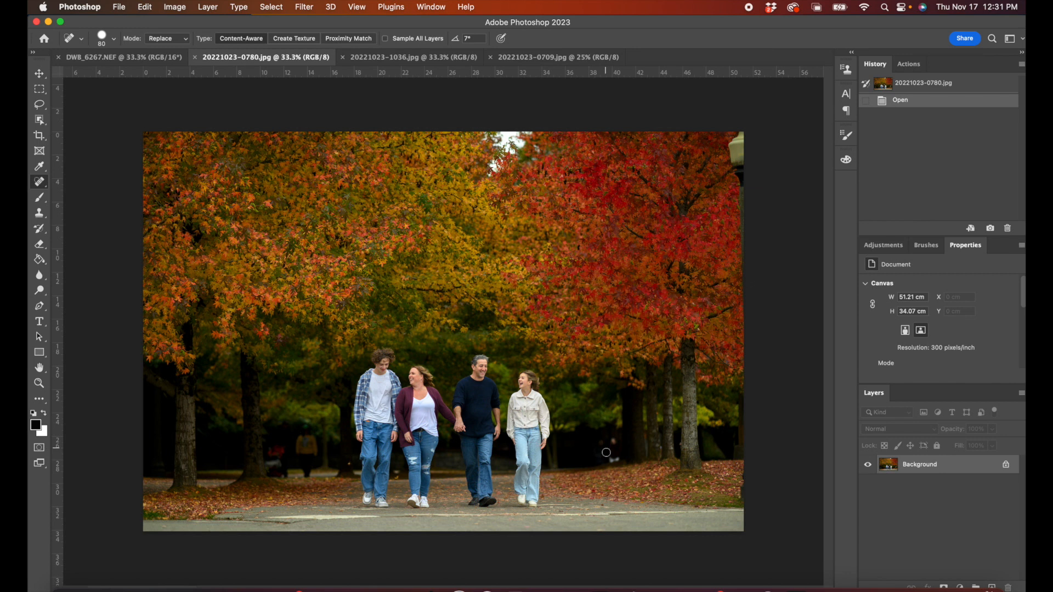
Step: Heal the small distractions in the dark background and along the path around the family using the Spot Healing Brush
{"action": "left_click", "coordinate": [606, 449]}
{"action": "left_click", "coordinate": [612, 457]}
{"action": "left_click", "coordinate": [604, 461]}
{"action": "left_click", "coordinate": [607, 464]}
{"action": "left_click", "coordinate": [350, 464]}
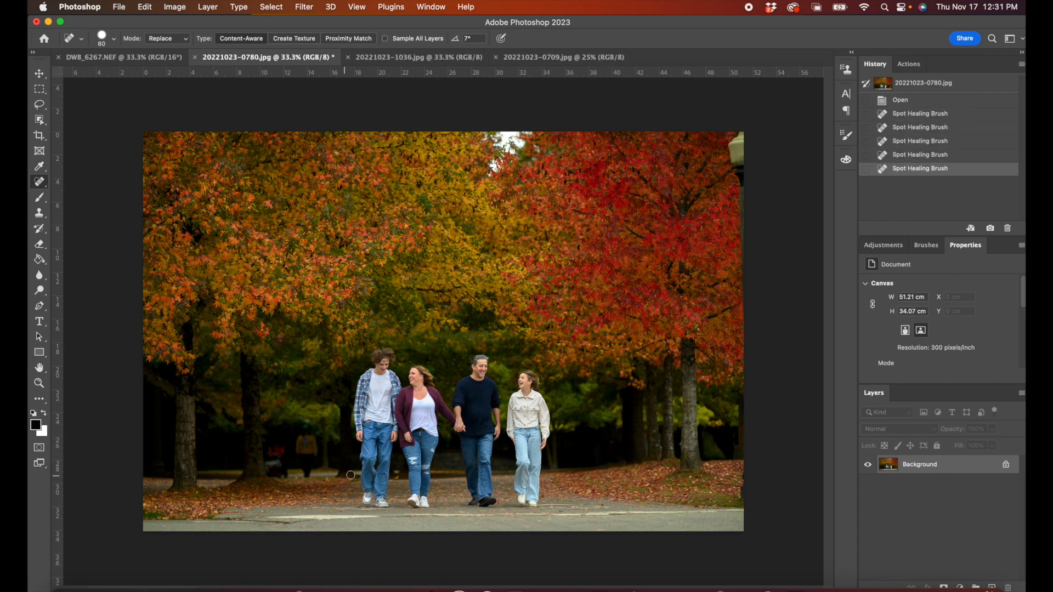
{"action": "left_click", "coordinate": [396, 480]}
Step: Remove the background figure and the objects between the tree trunks behind the family with the Spot Healing Brush
{"action": "mouse_move", "coordinate": [299, 437]}
{"action": "left_mouse_down"}
{"action": "mouse_move", "coordinate": [309, 479]}
{"action": "mouse_move", "coordinate": [319, 451]}
{"action": "mouse_move", "coordinate": [310, 434]}
{"action": "mouse_move", "coordinate": [300, 444]}
{"action": "mouse_move", "coordinate": [306, 478]}
{"action": "mouse_move", "coordinate": [303, 449]}
{"action": "left_mouse_up"}
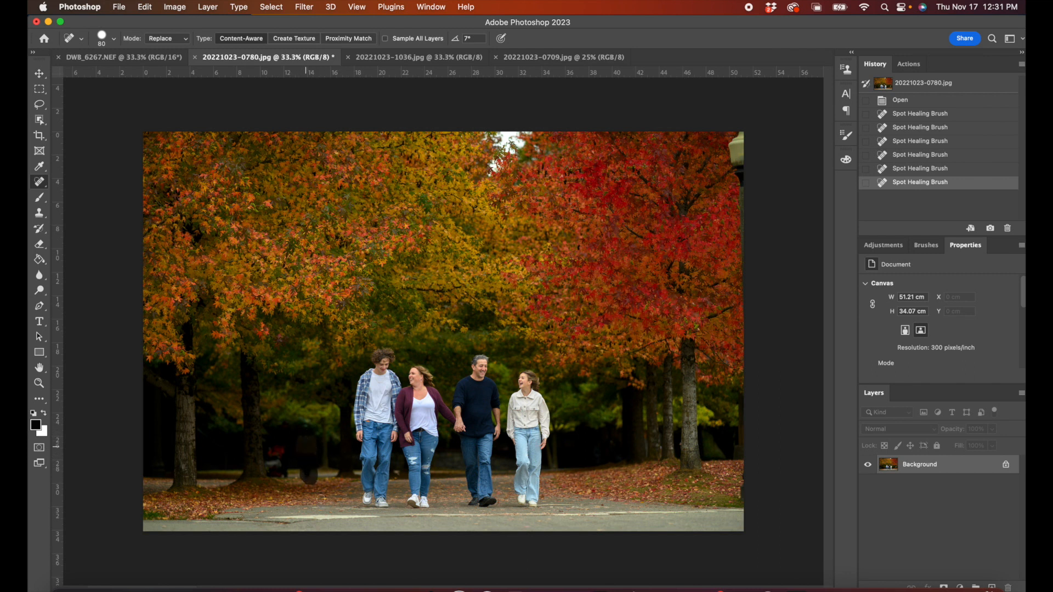
{"action": "left_click_drag", "start_coordinate": [321, 485], "coordinate": [319, 484]}
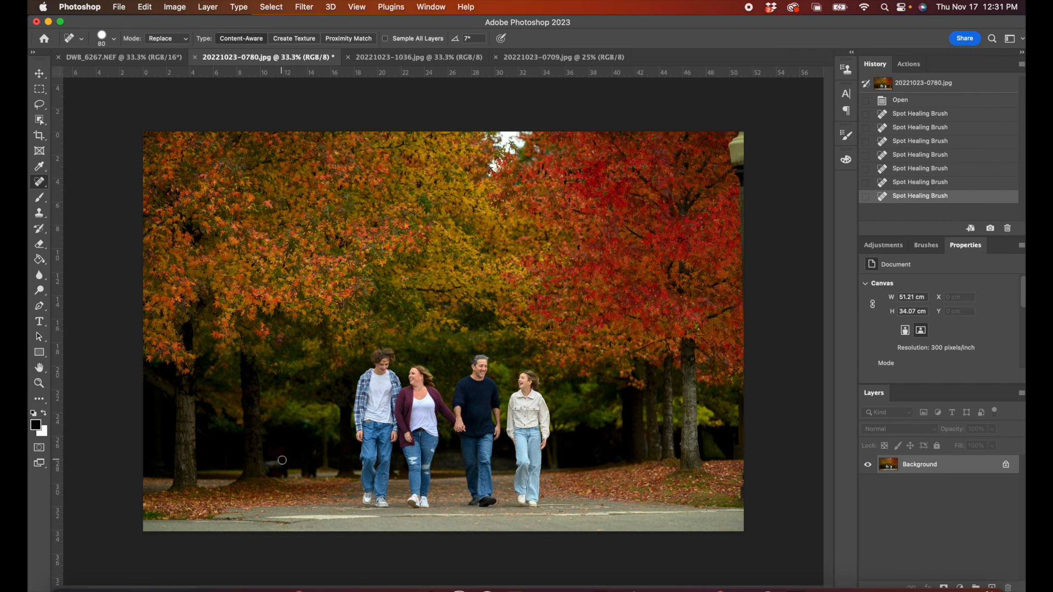
{"action": "left_click", "coordinate": [302, 473]}
{"action": "left_click", "coordinate": [316, 480]}
{"action": "mouse_move", "coordinate": [314, 475]}
{"action": "left_mouse_down"}
{"action": "mouse_move", "coordinate": [293, 472]}
{"action": "mouse_move", "coordinate": [315, 467]}
{"action": "left_mouse_up"}
{"action": "left_click", "coordinate": [291, 477]}
{"action": "left_click", "coordinate": [305, 480]}
{"action": "left_click_drag", "start_coordinate": [295, 471], "coordinate": [327, 480]}
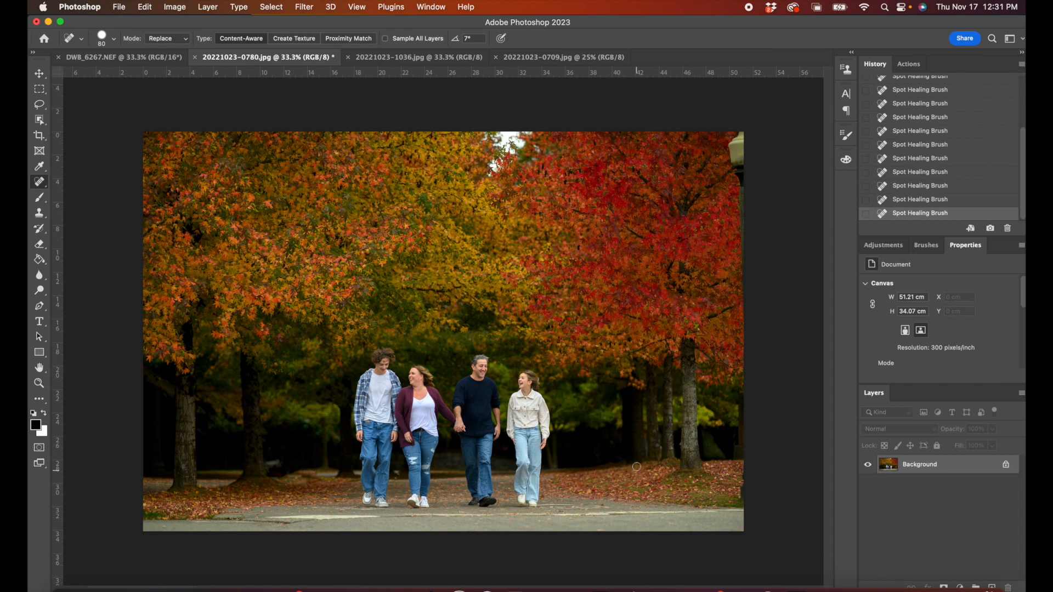
Step: Duplicate the background layer, and apply Levels to the copy to darken the midtones and set the white input level to 243
{"action": "key", "text": "super+j"}
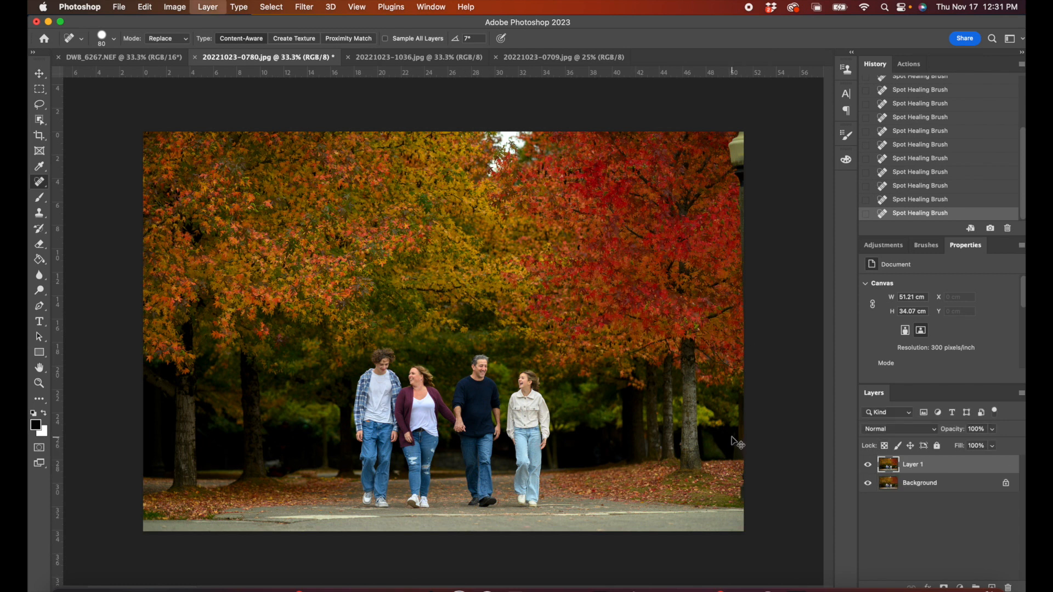
{"action": "key", "text": "super+l"}
{"action": "left_click_drag", "start_coordinate": [823, 438], "coordinate": [829, 438]}
{"action": "left_click", "coordinate": [950, 329]}
{"action": "key", "text": "super+l"}
{"action": "left_click_drag", "start_coordinate": [897, 436], "coordinate": [890, 437]}
{"action": "left_click", "coordinate": [932, 330]}
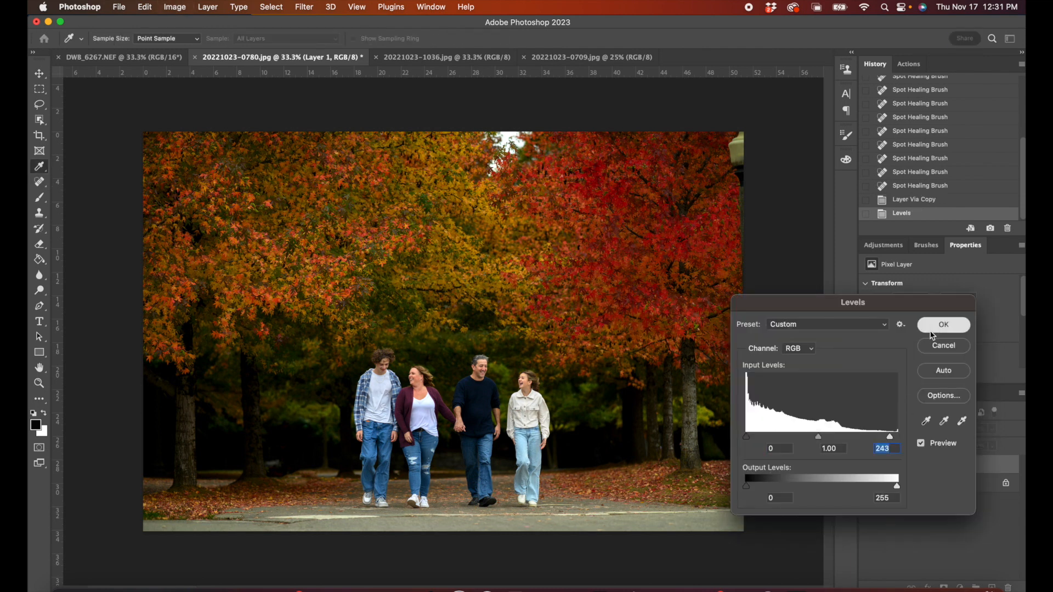
Step: Hide the Levels layer behind a black mask, reveal it over the trees and ground with a white 2000-pixel brush, and merge the layers
{"action": "key", "text": "super+shift+m"}
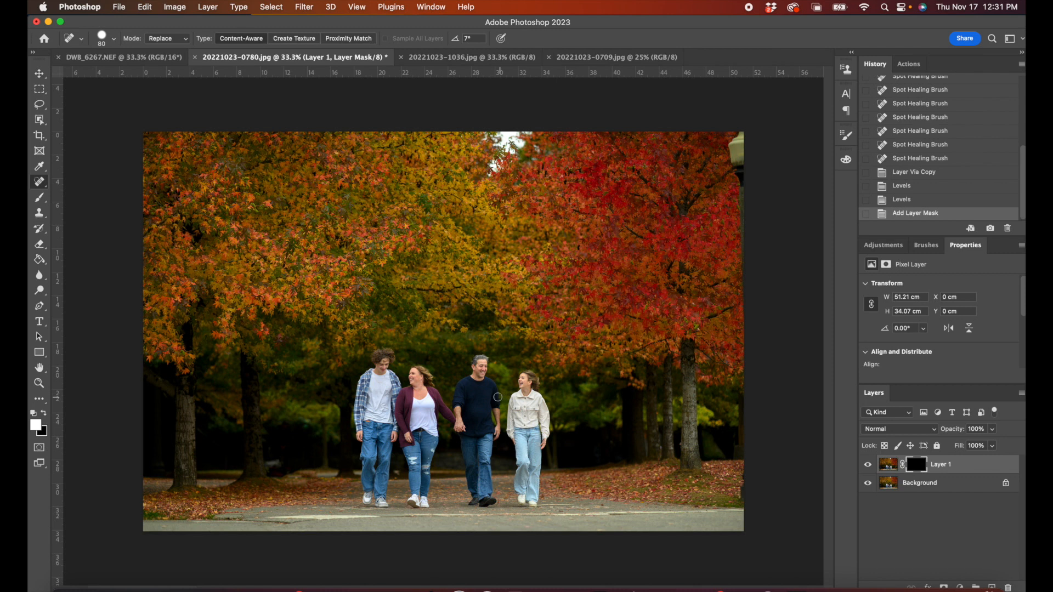
{"action": "key", "text": "b"}
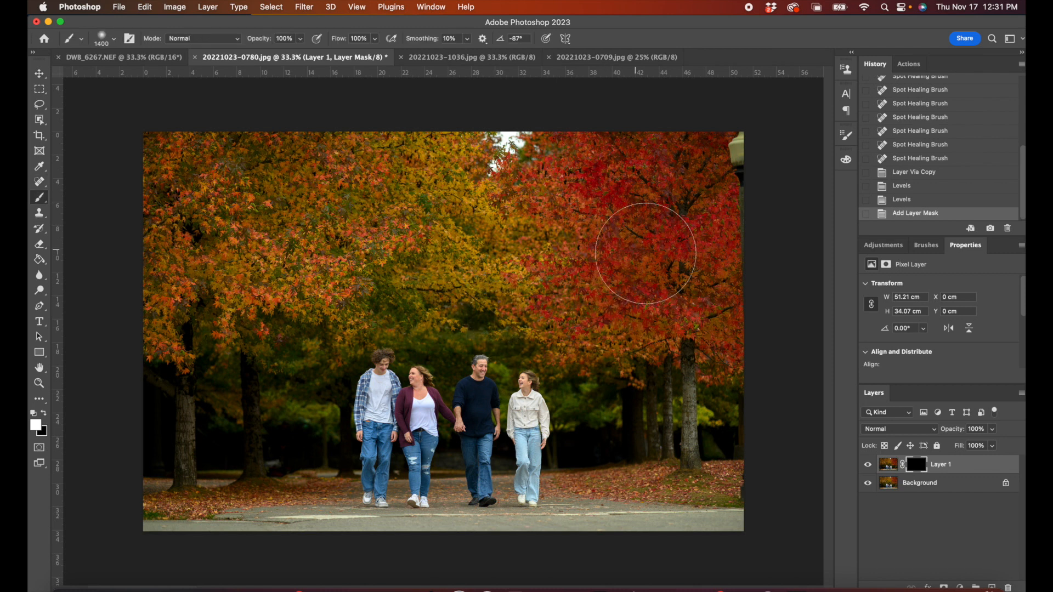
{"action": "key", "text": "bracketright"}
{"action": "key", "text": "bracketright"}
{"action": "key", "text": "bracketright"}
{"action": "key", "text": "bracketright"}
{"action": "key", "text": "bracketright"}
{"action": "key", "text": "bracketright"}
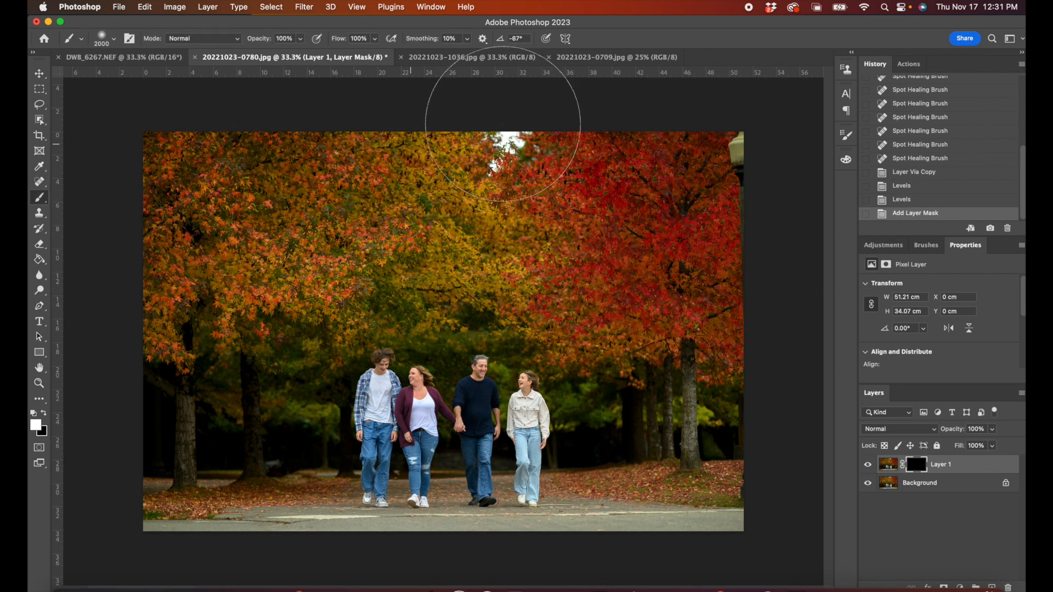
{"action": "left_click_drag", "start_coordinate": [604, 234], "coordinate": [674, 285]}
{"action": "left_click_drag", "start_coordinate": [735, 470], "coordinate": [660, 587]}
{"action": "left_click", "coordinate": [106, 439]}
{"action": "left_click", "coordinate": [198, 446]}
{"action": "key", "text": "shift+super+e"}
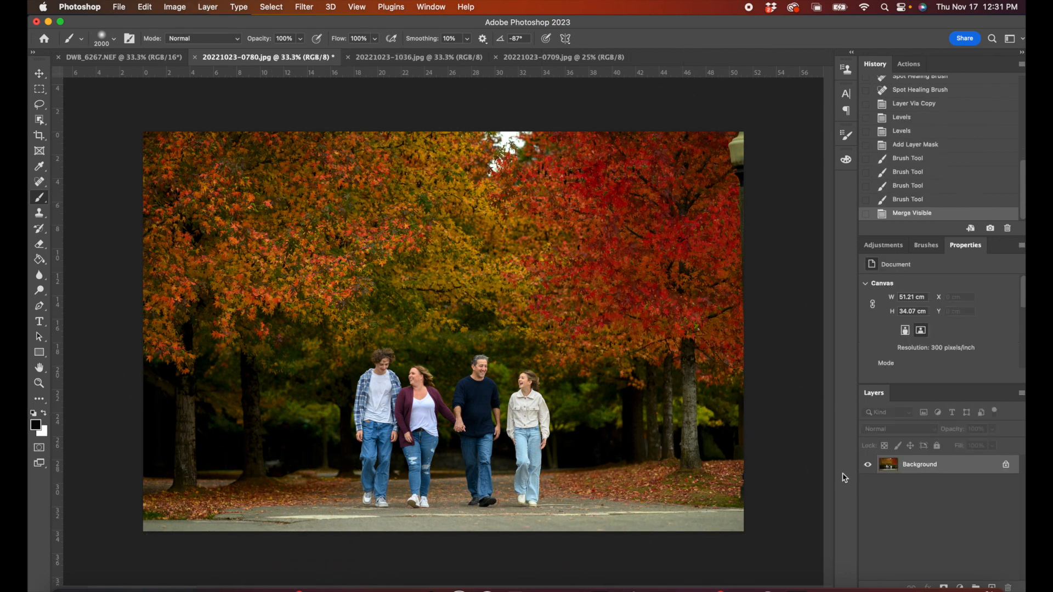
Step: Try the Chocolate warmth action on the family photo with its group at 4% opacity
{"action": "left_click", "coordinate": [908, 63]}
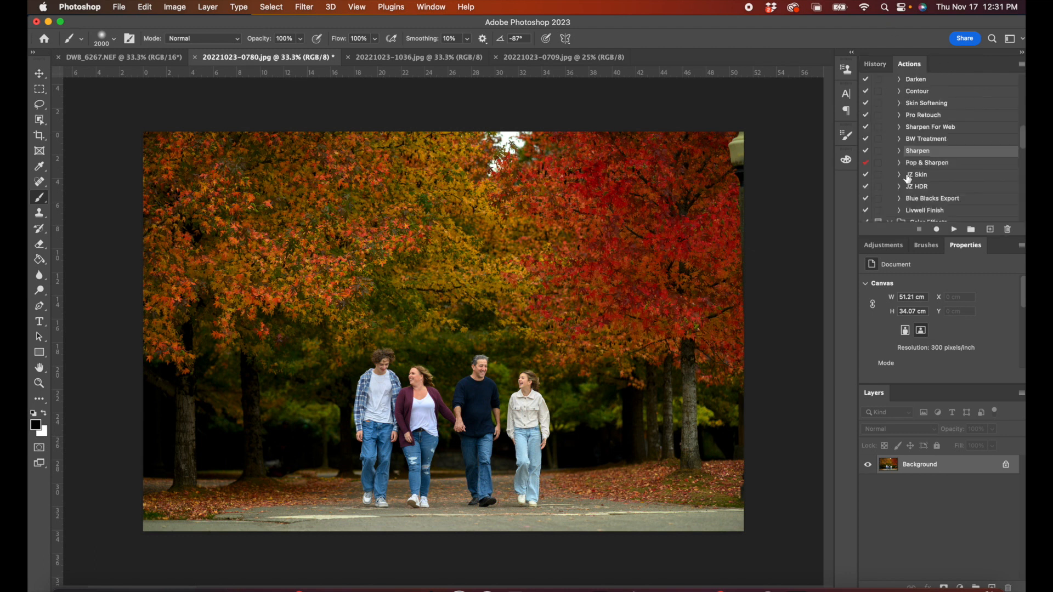
{"action": "scroll", "coordinate": [907, 178], "scroll_direction": "down", "scroll_amount": 3}
{"action": "left_click", "coordinate": [935, 170]}
{"action": "left_click", "coordinate": [954, 229]}
{"action": "left_click_drag", "start_coordinate": [919, 431], "coordinate": [914, 431]}
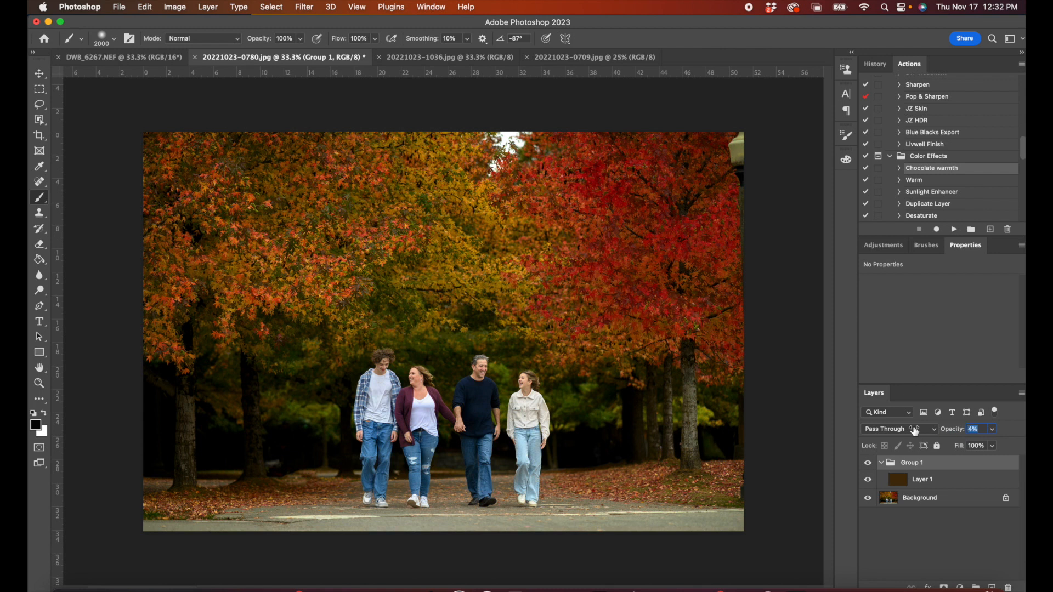
{"action": "key", "text": "Delete"}
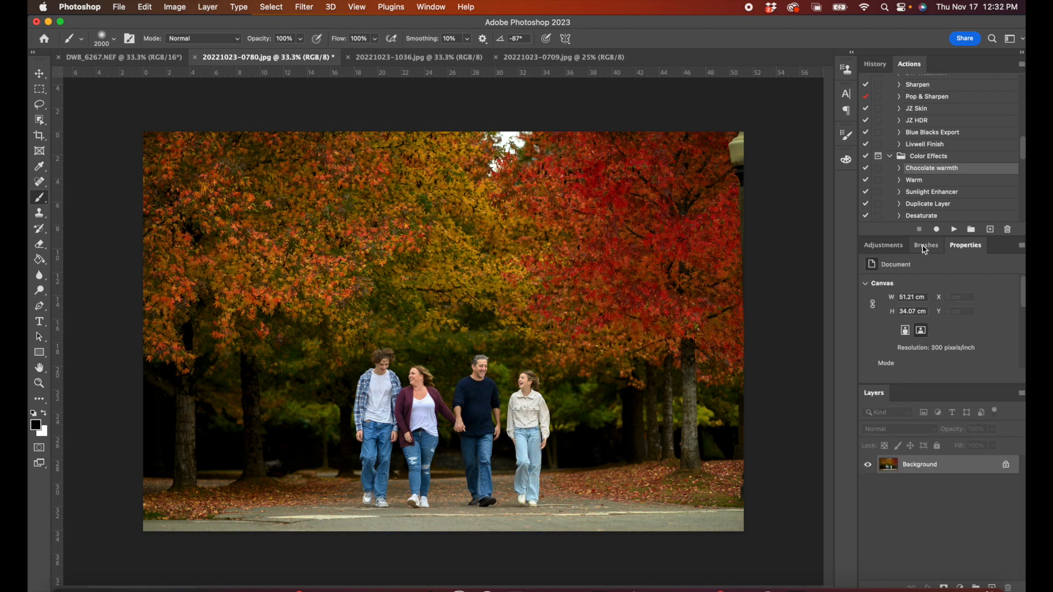
Step: Add a Selective Color adjustment layer and set Yellow to -4% in the Blacks
{"action": "left_click", "coordinate": [883, 245]}
{"action": "left_click", "coordinate": [935, 307]}
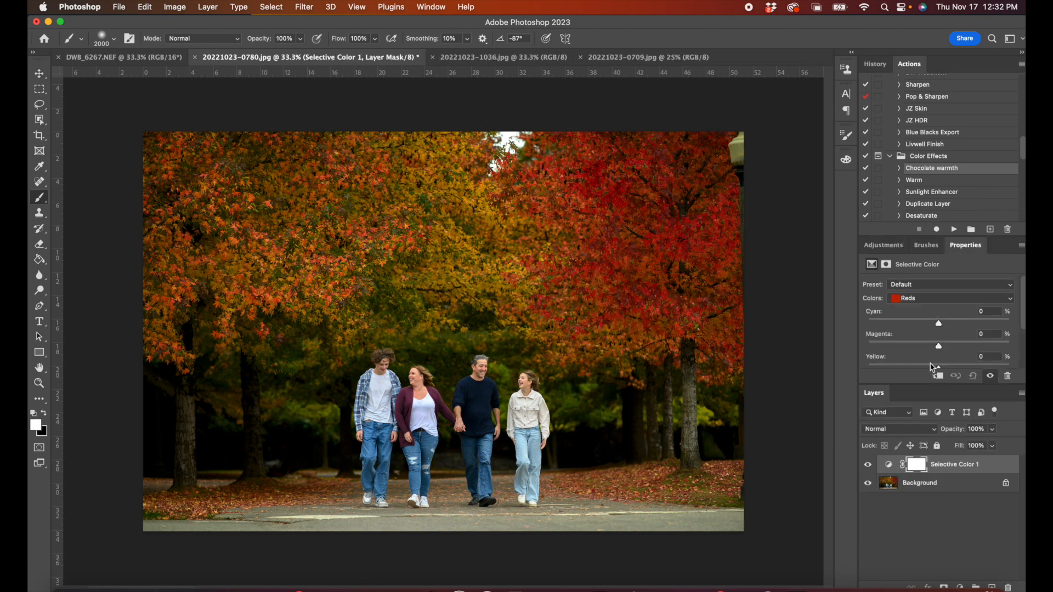
{"action": "left_click", "coordinate": [932, 305]}
{"action": "left_click", "coordinate": [934, 369]}
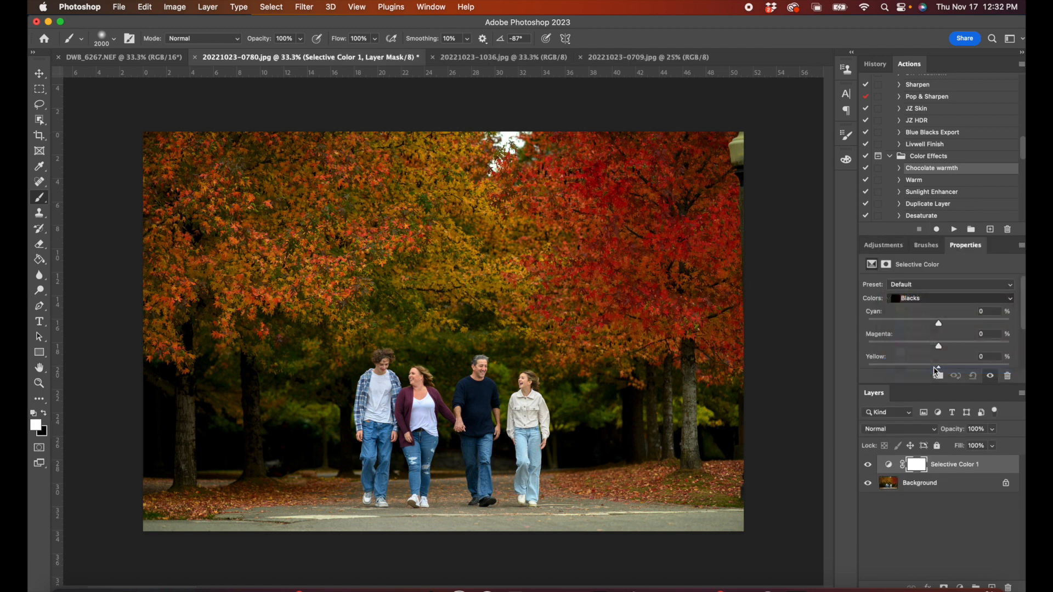
{"action": "scroll", "coordinate": [935, 353], "scroll_direction": "down", "scroll_amount": 2}
{"action": "scroll", "coordinate": [935, 351], "scroll_direction": "down", "scroll_amount": 1}
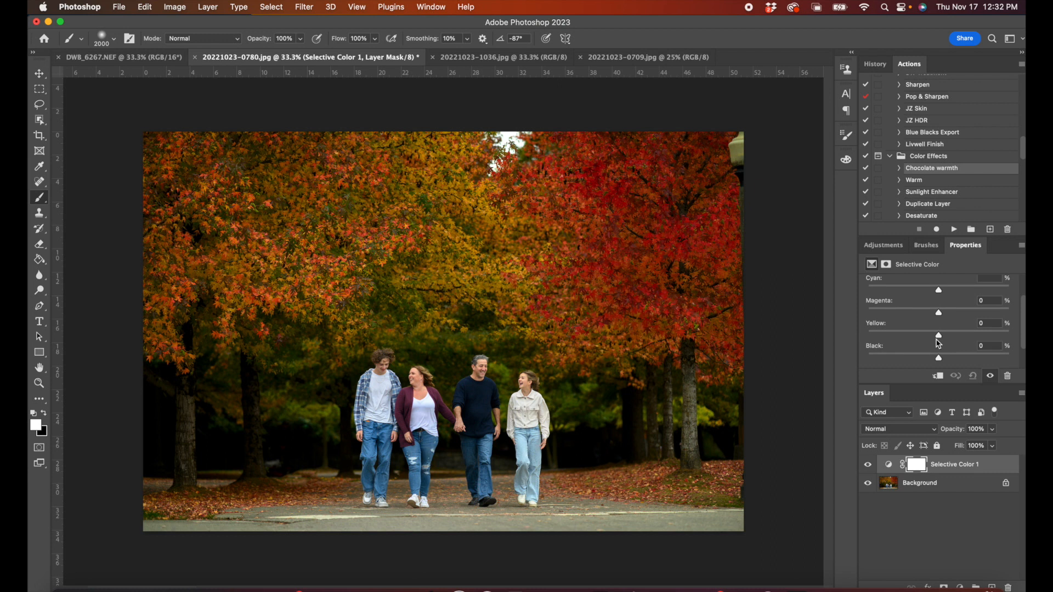
{"action": "scroll", "coordinate": [938, 344], "scroll_direction": "up", "scroll_amount": 2}
{"action": "scroll", "coordinate": [938, 341], "scroll_direction": "down", "scroll_amount": 4}
{"action": "mouse_move", "coordinate": [940, 323]}
{"action": "left_mouse_down"}
{"action": "mouse_move", "coordinate": [953, 325]}
{"action": "mouse_move", "coordinate": [924, 326]}
{"action": "mouse_move", "coordinate": [939, 327]}
{"action": "left_mouse_up"}
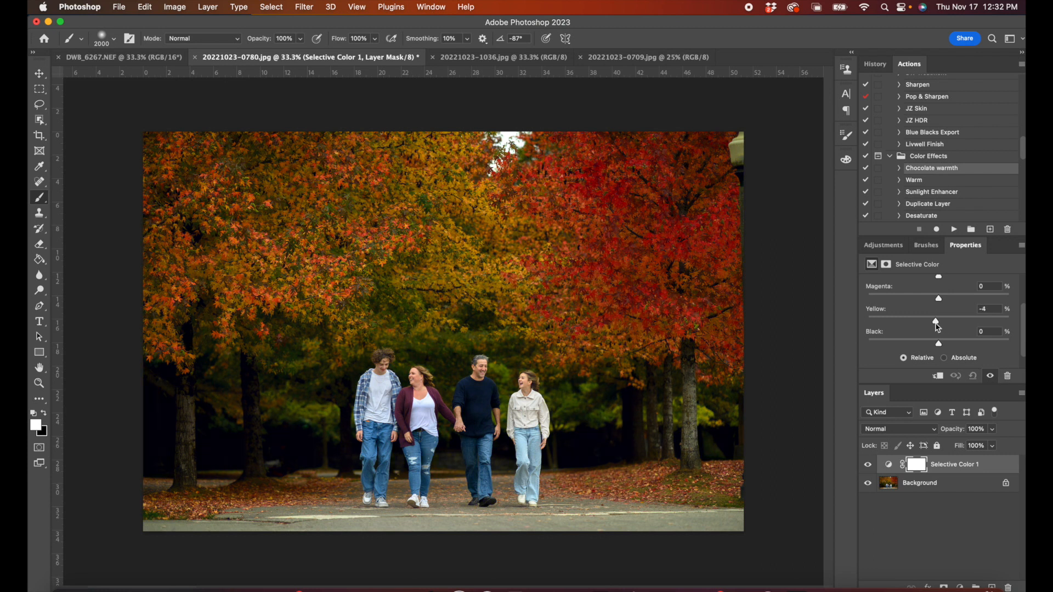
Step: Reduce the yellow in the blacks slightly further, compare the photo with and without the adjustment, and merge it into the background
{"action": "left_click", "coordinate": [867, 464]}
{"action": "left_click", "coordinate": [867, 463]}
{"action": "left_click_drag", "start_coordinate": [935, 322], "coordinate": [932, 320]}
{"action": "left_click", "coordinate": [867, 464]}
{"action": "left_click", "coordinate": [867, 464]}
{"action": "key", "text": "super+e"}
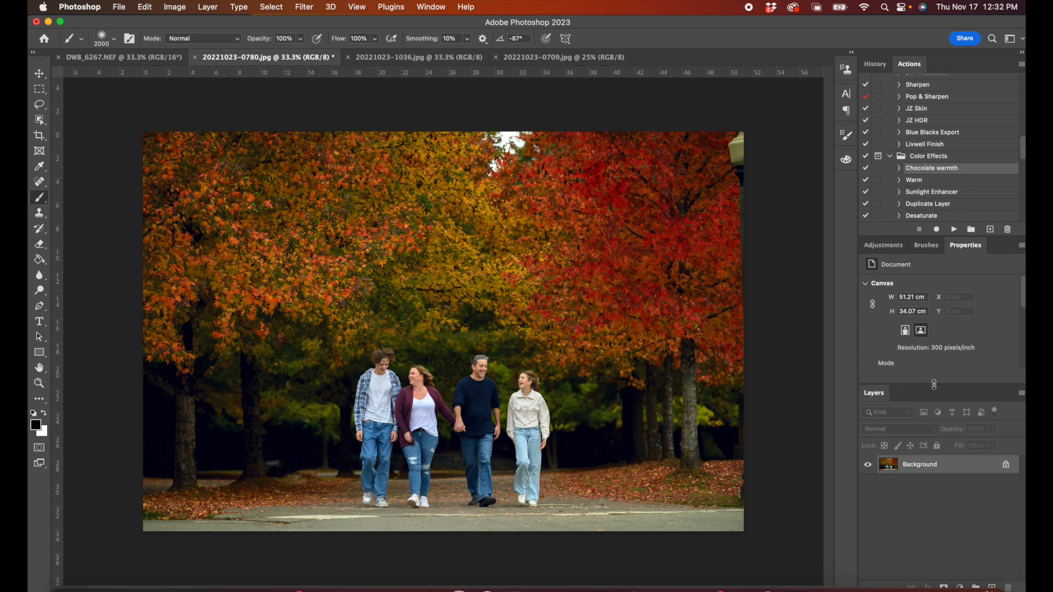
Step: Remove the bright sky gap between the trees and the lamp post at the right edge with a 500-pixel Spot Healing Brush
{"action": "key", "text": "j"}
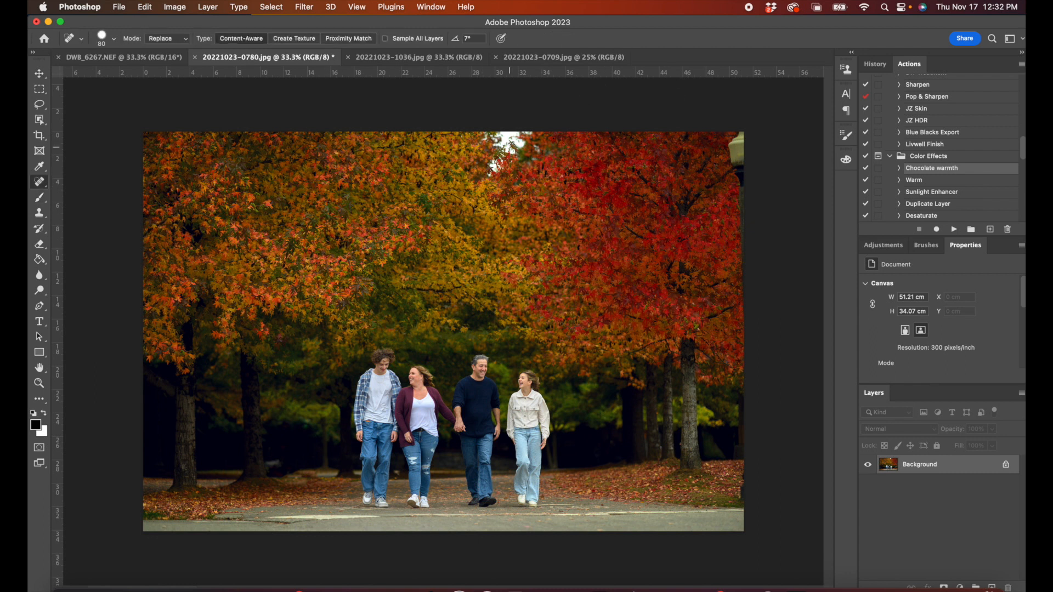
{"action": "key", "text": "bracketright"}
{"action": "key", "text": "bracketright"}
{"action": "key", "text": "bracketright"}
{"action": "mouse_move", "coordinate": [496, 140]}
{"action": "left_mouse_down"}
{"action": "mouse_move", "coordinate": [512, 146]}
{"action": "mouse_move", "coordinate": [543, 129]}
{"action": "left_mouse_up"}
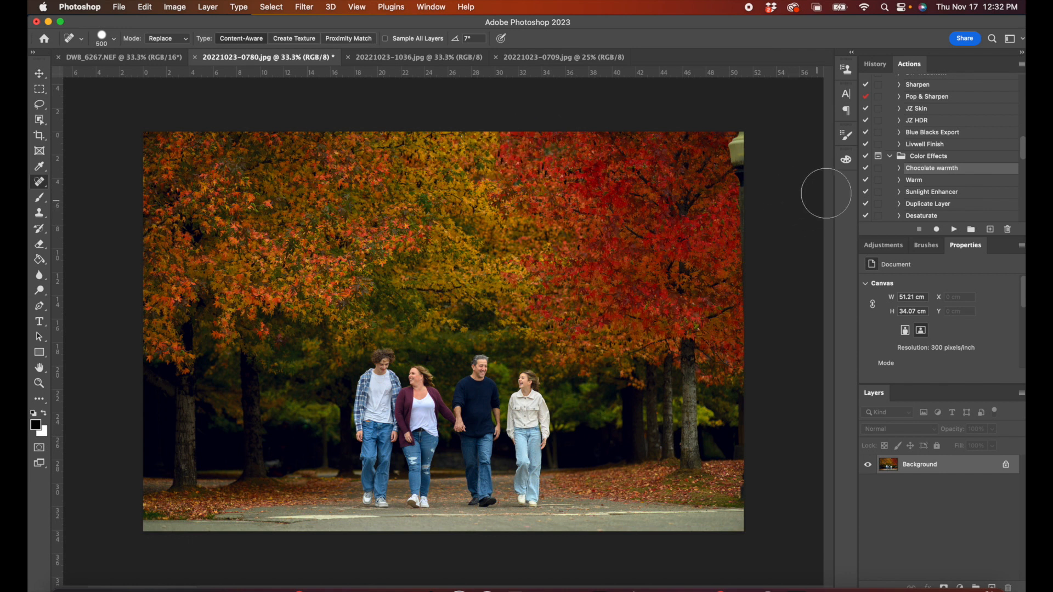
{"action": "left_click_drag", "start_coordinate": [746, 144], "coordinate": [751, 174]}
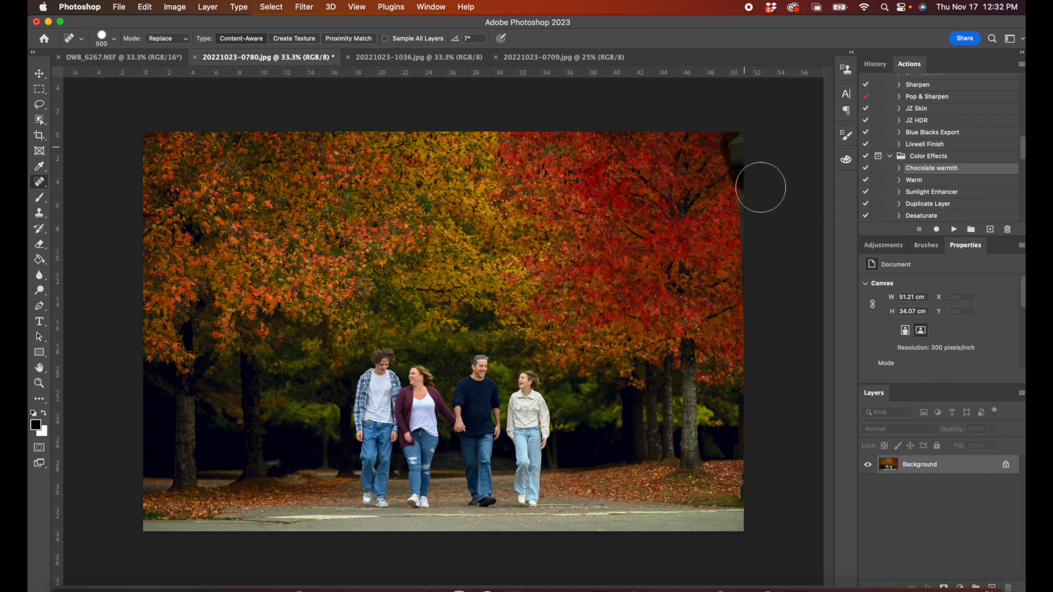
{"action": "mouse_move", "coordinate": [775, 330]}
{"action": "left_mouse_down"}
{"action": "mouse_move", "coordinate": [762, 413]}
{"action": "mouse_move", "coordinate": [773, 481]}
{"action": "mouse_move", "coordinate": [764, 494]}
{"action": "left_mouse_up"}
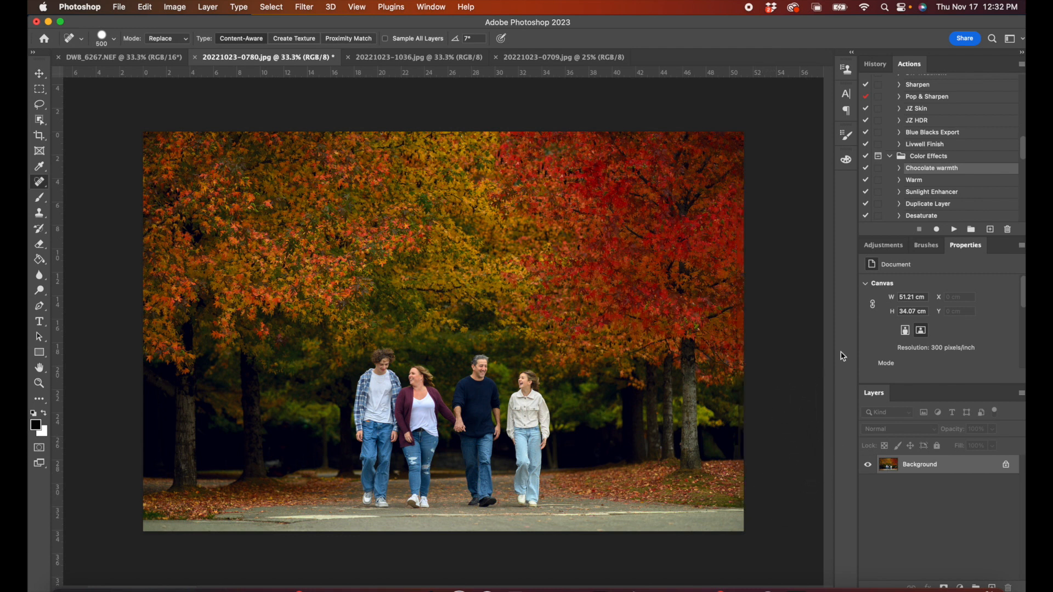
Step: Close the autumn family photo without saving and bring up the portrait 20221023-1036.jpg
{"action": "key", "text": "super+w"}
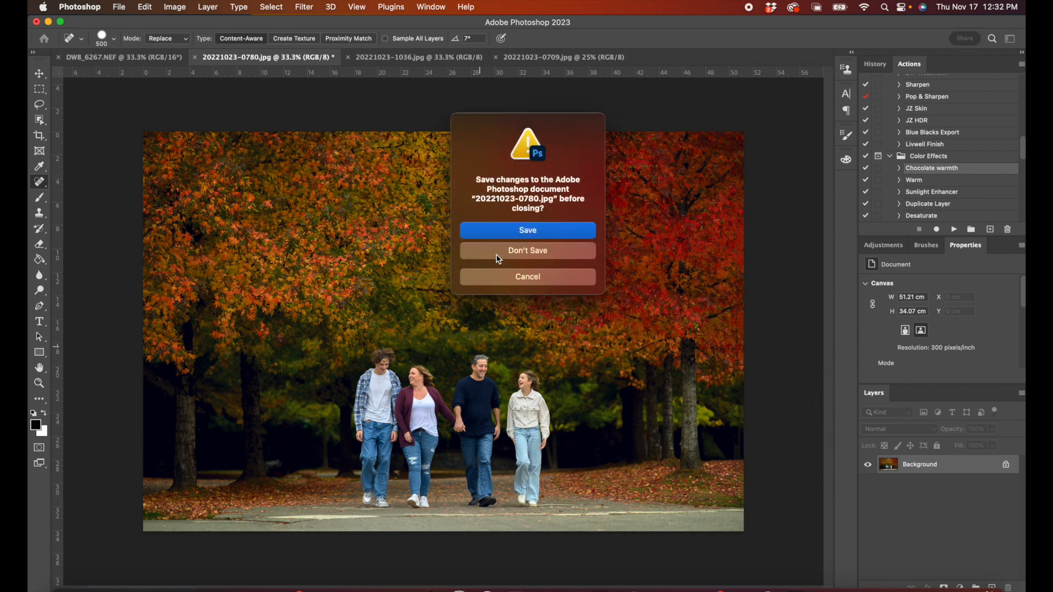
{"action": "left_click", "coordinate": [505, 256]}
{"action": "left_click", "coordinate": [255, 60]}
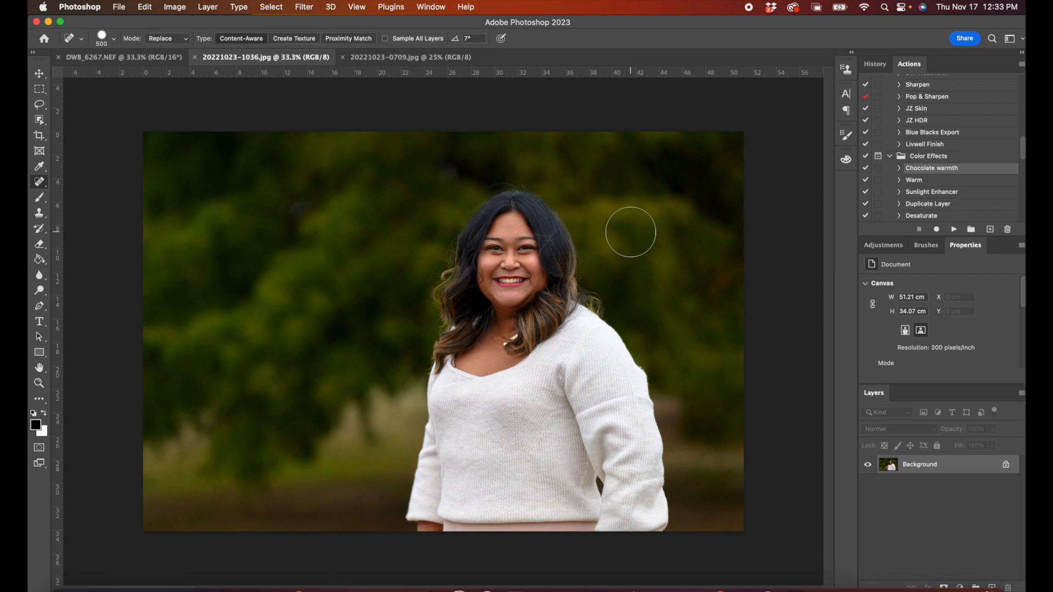
Step: Open the portrait in the Liquify filter and reduce the warp brush size to 600
{"action": "key", "text": "super+equal"}
{"action": "key", "text": "super+equal"}
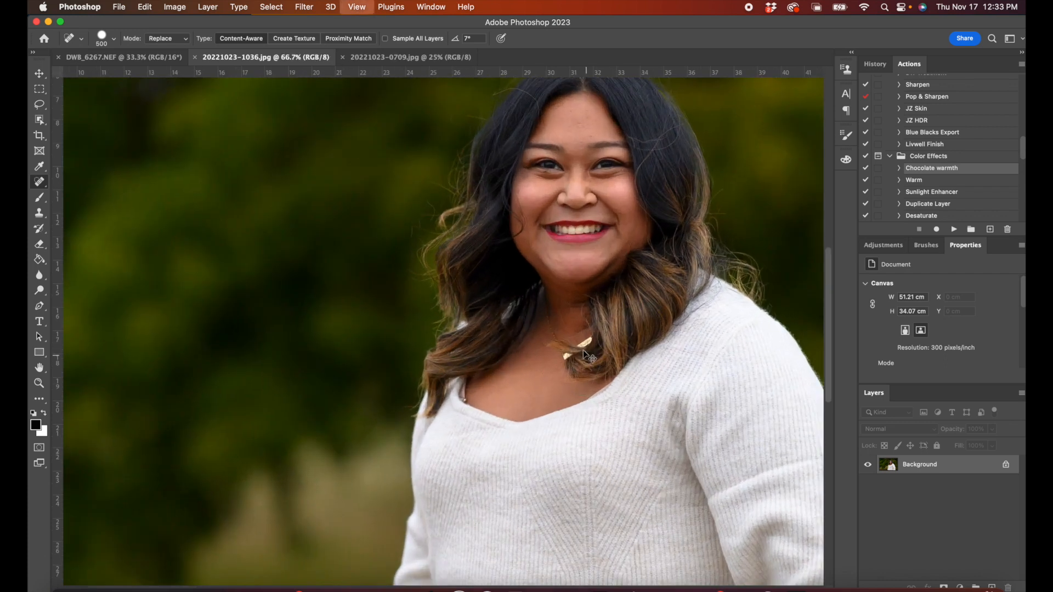
{"action": "mouse_move", "coordinate": [639, 317]}
{"action": "left_mouse_down"}
{"action": "mouse_move", "coordinate": [506, 473]}
{"action": "mouse_move", "coordinate": [508, 341]}
{"action": "mouse_move", "coordinate": [576, 358]}
{"action": "left_mouse_up"}
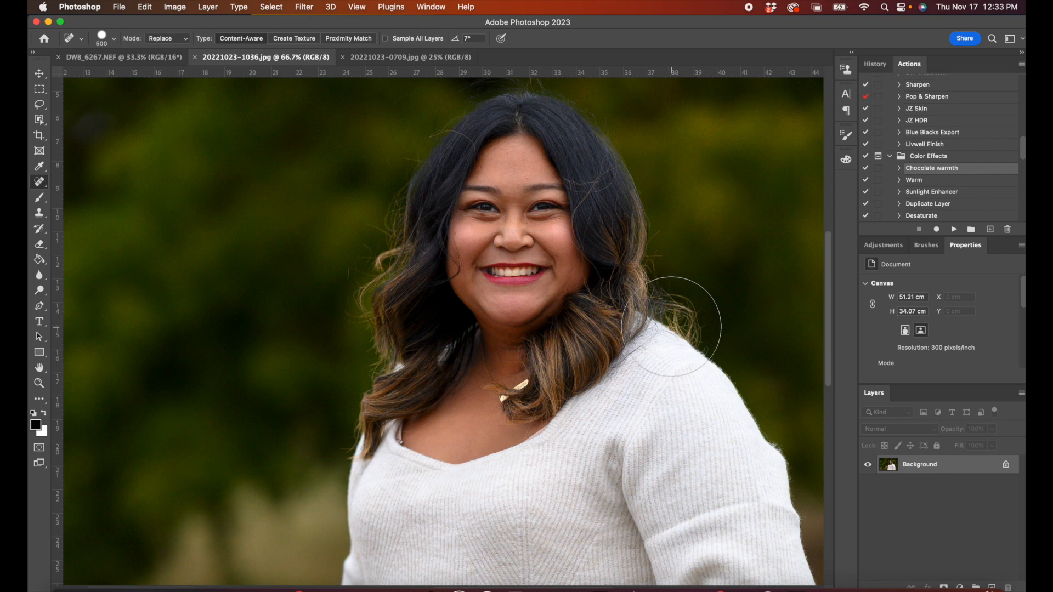
{"action": "key", "text": "super+shift+x"}
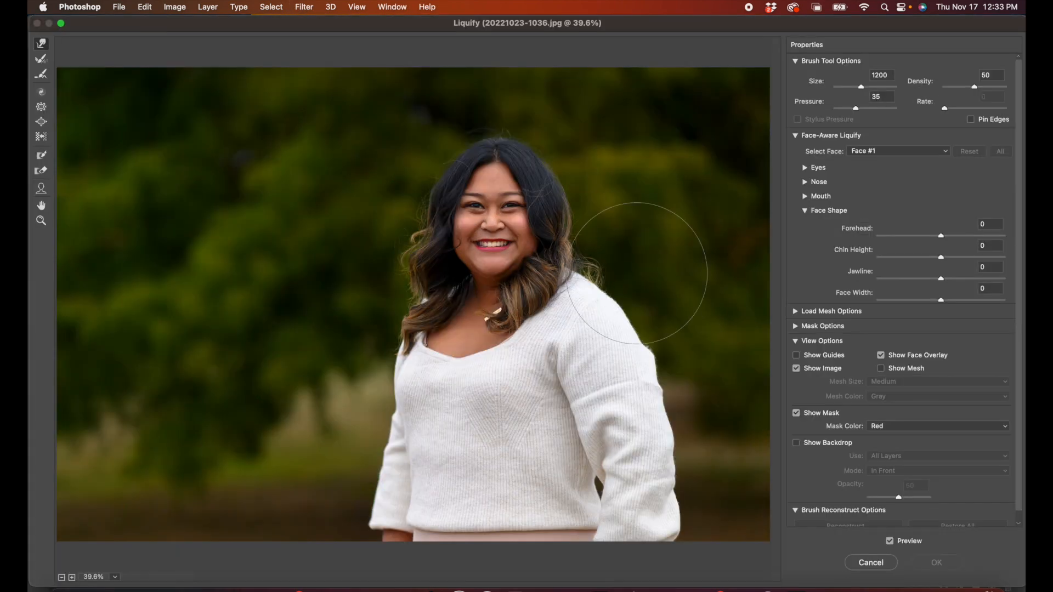
{"action": "key", "text": "bracketleft"}
{"action": "key", "text": "bracketleft"}
{"action": "key", "text": "bracketleft"}
{"action": "key", "text": "bracketleft"}
{"action": "key", "text": "bracketleft"}
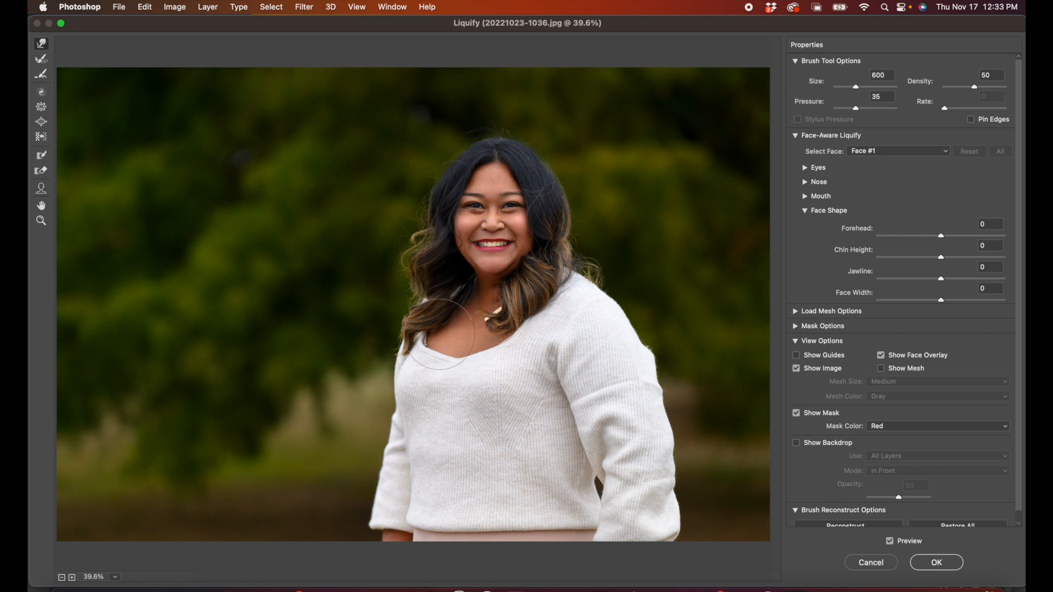
Step: Enlarge the Liquify brush to 1900 and push the sleeve on the image's left side slightly inward
{"action": "key", "text": "bracketright"}
{"action": "key", "text": "bracketright"}
{"action": "key", "text": "bracketright"}
{"action": "key", "text": "bracketright"}
{"action": "key", "text": "bracketright"}
{"action": "key", "text": "bracketright"}
{"action": "key", "text": "bracketright"}
{"action": "key", "text": "bracketright"}
{"action": "key", "text": "bracketright"}
{"action": "key", "text": "bracketright"}
{"action": "key", "text": "bracketright"}
{"action": "key", "text": "bracketright"}
{"action": "key", "text": "bracketright"}
{"action": "left_click_drag", "start_coordinate": [374, 477], "coordinate": [384, 479]}
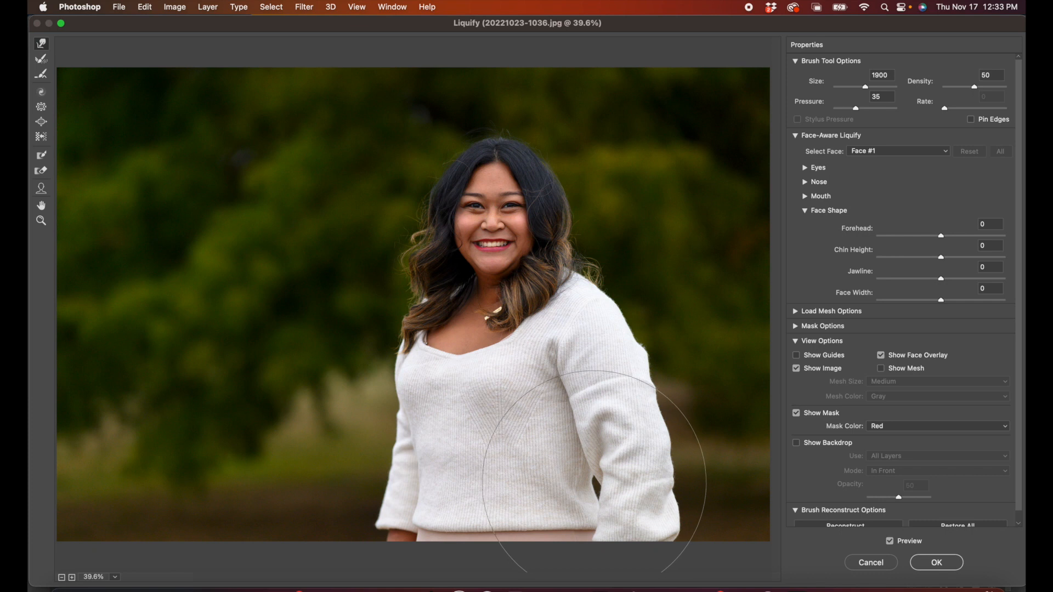
Step: Slim the sleeve on the image's right side, set the Liquify brush size to 1500, and apply the filter
{"action": "mouse_move", "coordinate": [670, 495]}
{"action": "left_mouse_down"}
{"action": "mouse_move", "coordinate": [668, 507]}
{"action": "mouse_move", "coordinate": [686, 514]}
{"action": "left_mouse_up"}
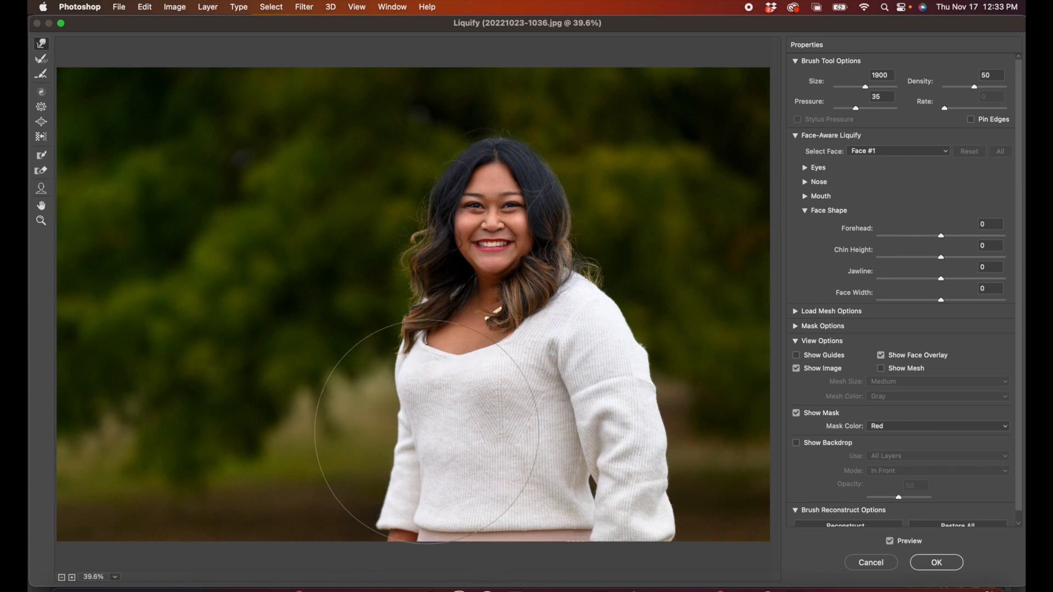
{"action": "key", "text": "bracketright"}
{"action": "key", "text": "bracketright"}
{"action": "key", "text": "bracketleft"}
{"action": "key", "text": "bracketleft"}
{"action": "key", "text": "bracketleft"}
{"action": "key", "text": "bracketleft"}
{"action": "key", "text": "bracketleft"}
{"action": "key", "text": "bracketleft"}
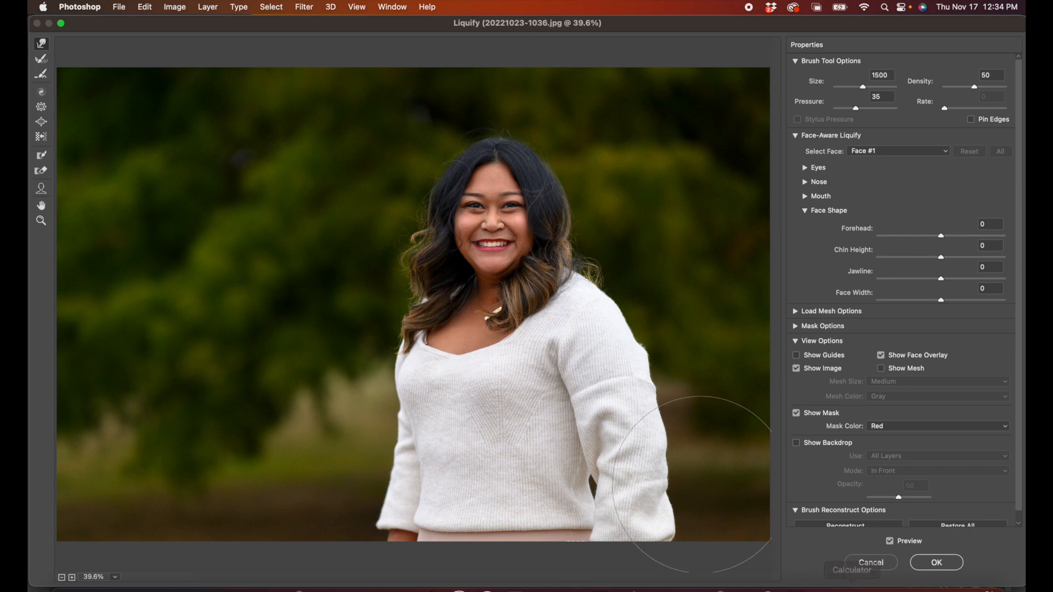
{"action": "left_click", "coordinate": [925, 566]}
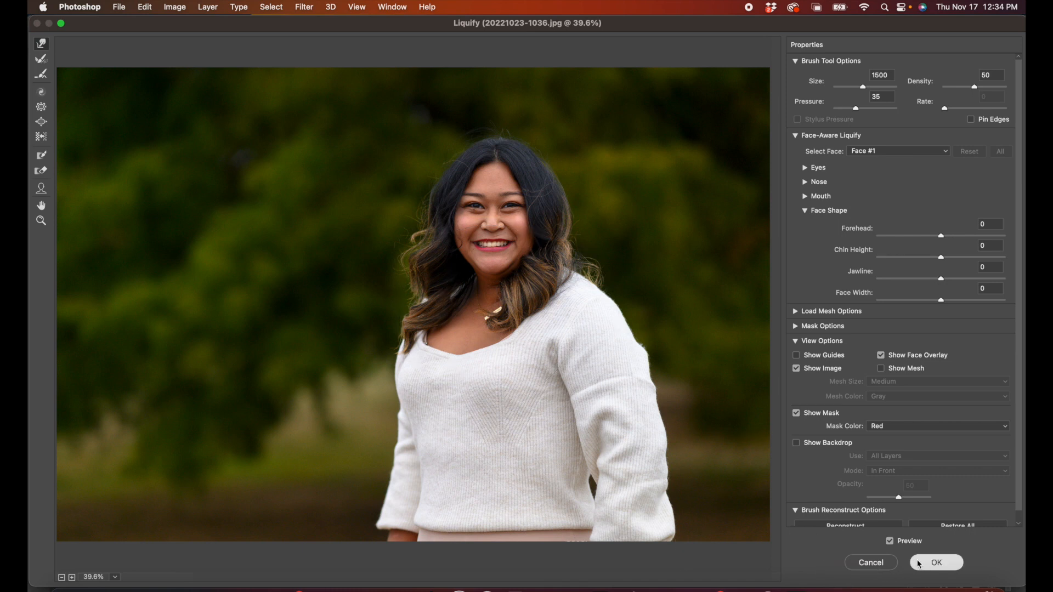
Step: Undo and redo the Liquify edit to compare the portrait before and after reshaping
{"action": "key", "text": "super+minus"}
{"action": "key", "text": "super+minus"}
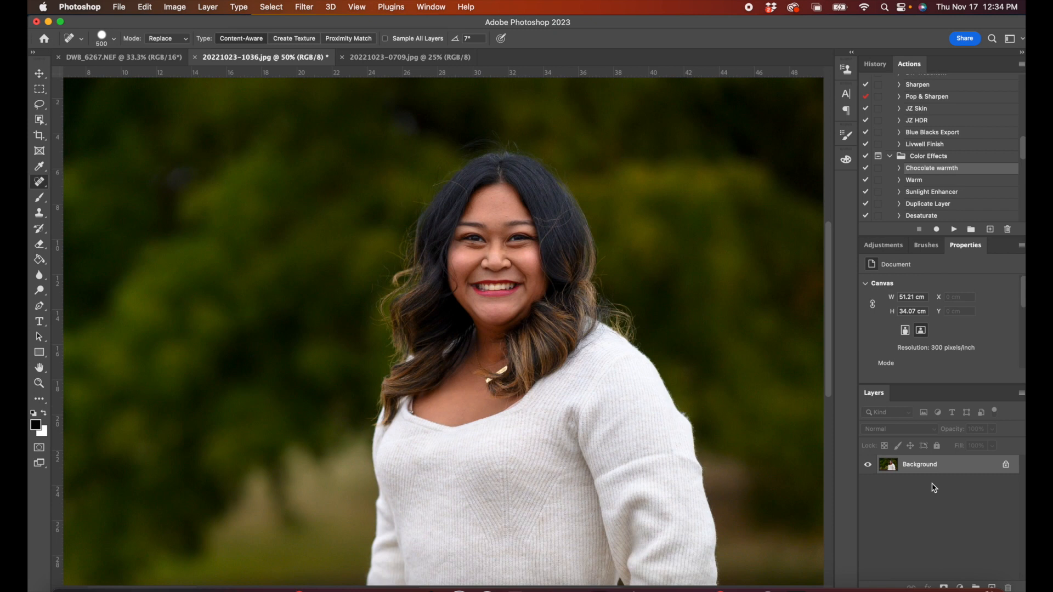
{"action": "key", "text": "super+z"}
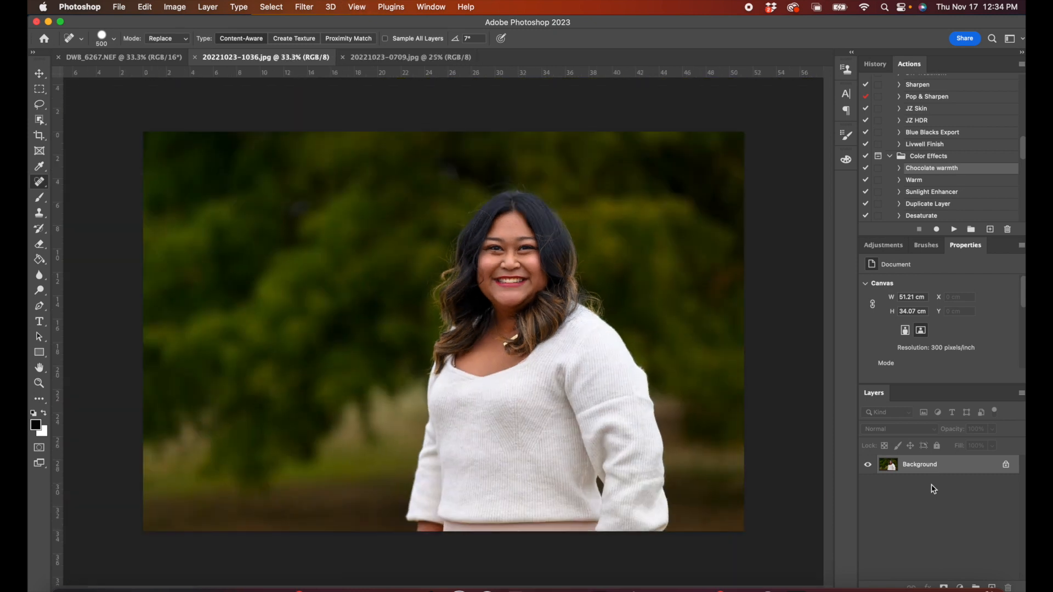
{"action": "left_click", "coordinate": [147, 7]}
{"action": "left_click", "coordinate": [146, 33]}
{"action": "key", "text": "super+z"}
{"action": "left_click", "coordinate": [145, 8]}
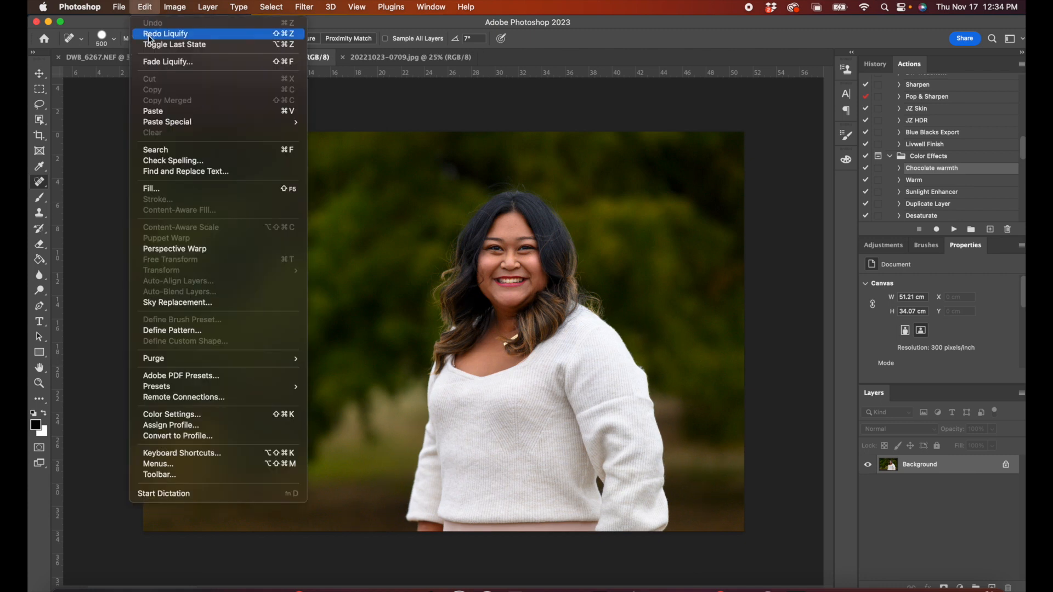
{"action": "left_click", "coordinate": [151, 35]}
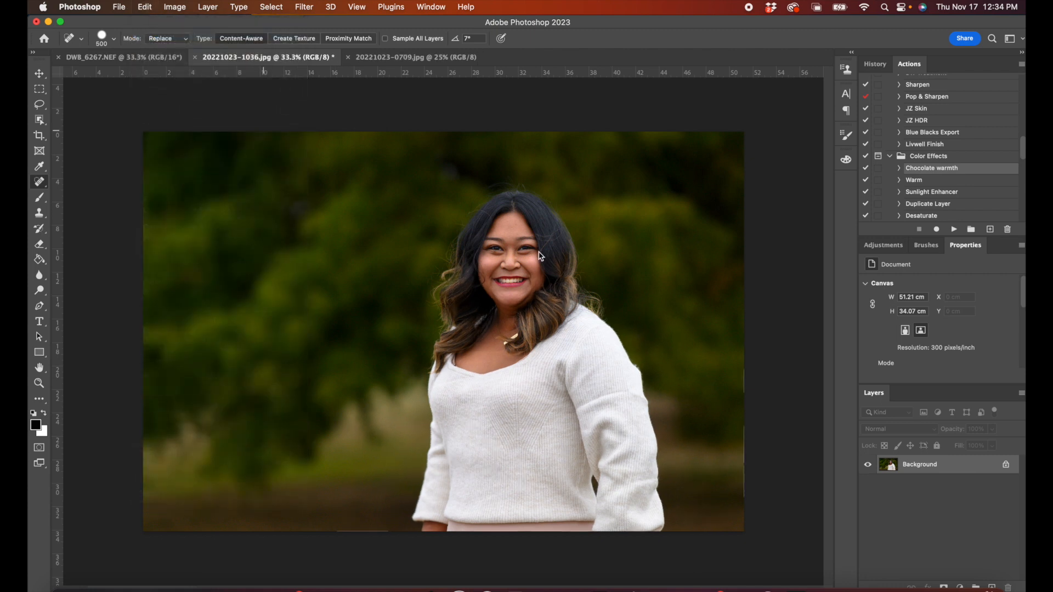
Step: Duplicate the portrait layer, lasso the area along the jawline under the chin, and copy it to its own layer
{"action": "key", "text": "super+equal"}
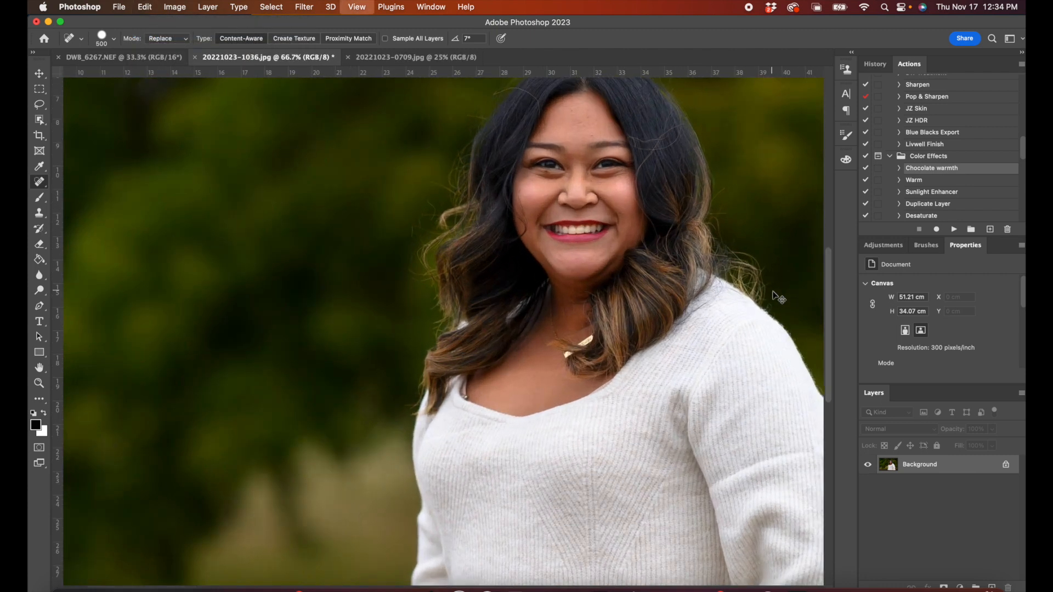
{"action": "key", "text": "super+equal"}
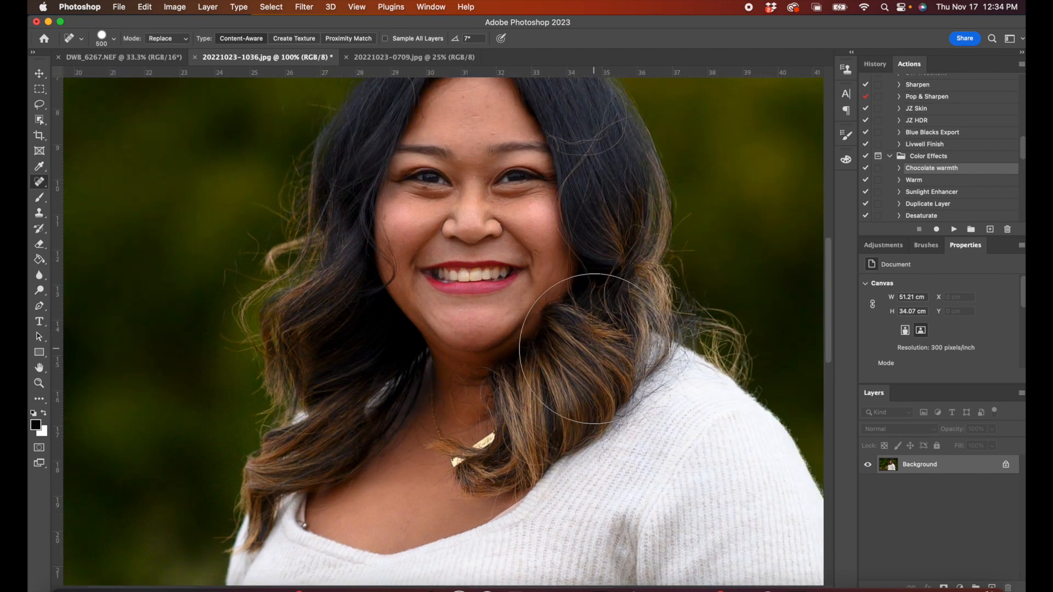
{"action": "key", "text": "super+j"}
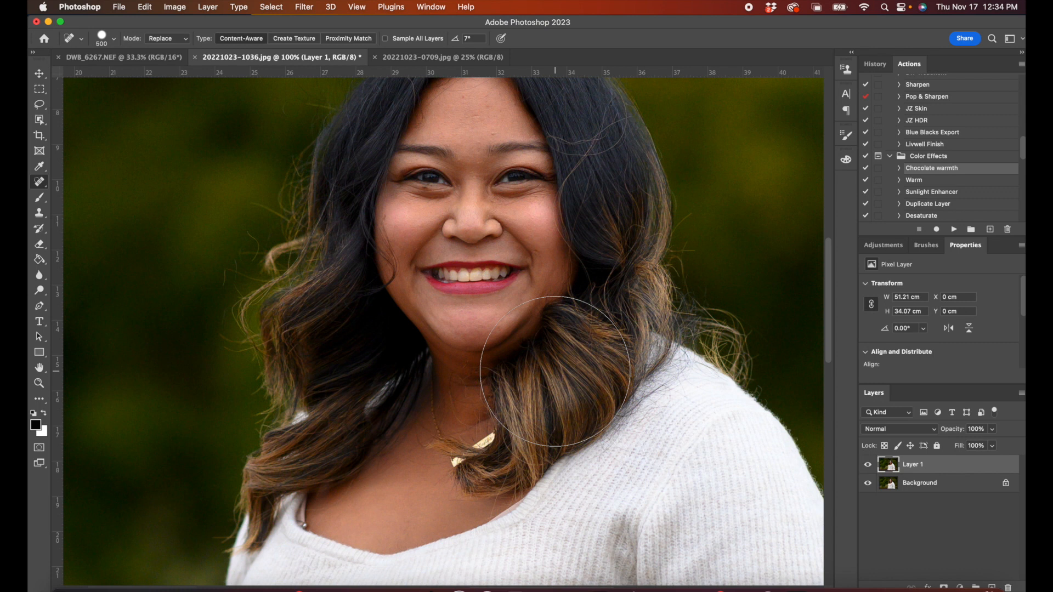
{"action": "key", "text": "l"}
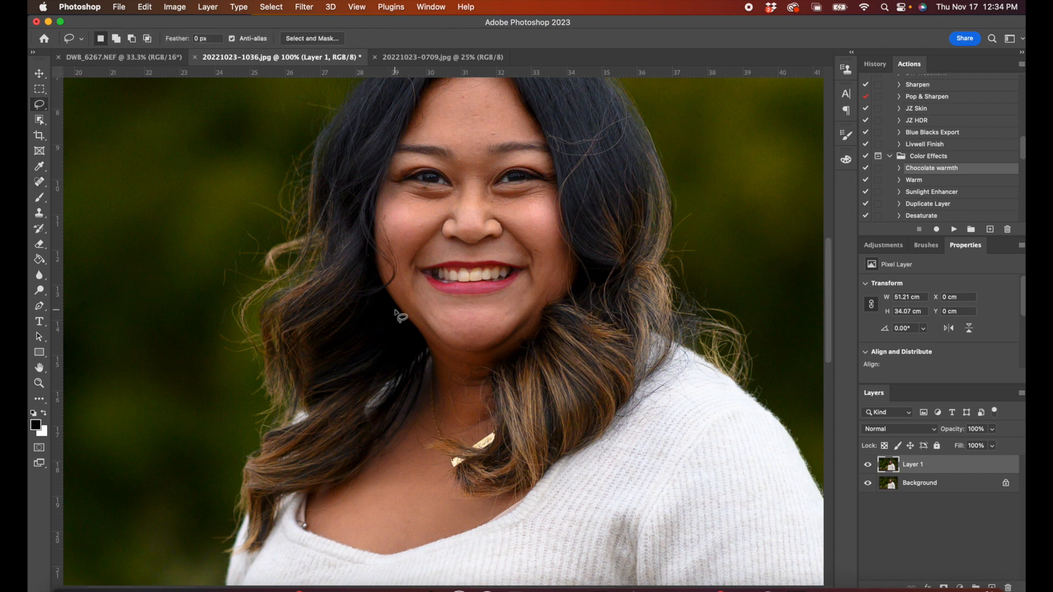
{"action": "mouse_move", "coordinate": [406, 327]}
{"action": "left_mouse_down"}
{"action": "mouse_move", "coordinate": [462, 376]}
{"action": "mouse_move", "coordinate": [490, 375]}
{"action": "mouse_move", "coordinate": [546, 330]}
{"action": "mouse_move", "coordinate": [557, 305]}
{"action": "mouse_move", "coordinate": [545, 303]}
{"action": "mouse_move", "coordinate": [530, 328]}
{"action": "mouse_move", "coordinate": [481, 358]}
{"action": "mouse_move", "coordinate": [442, 351]}
{"action": "left_mouse_up"}
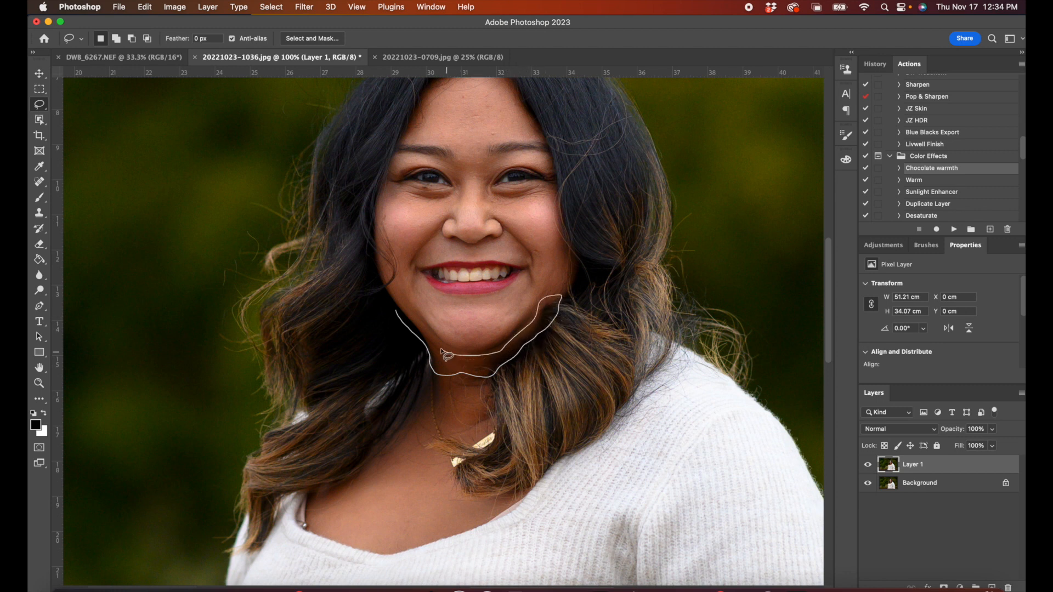
{"action": "left_click_drag", "start_coordinate": [404, 308], "coordinate": [402, 308]}
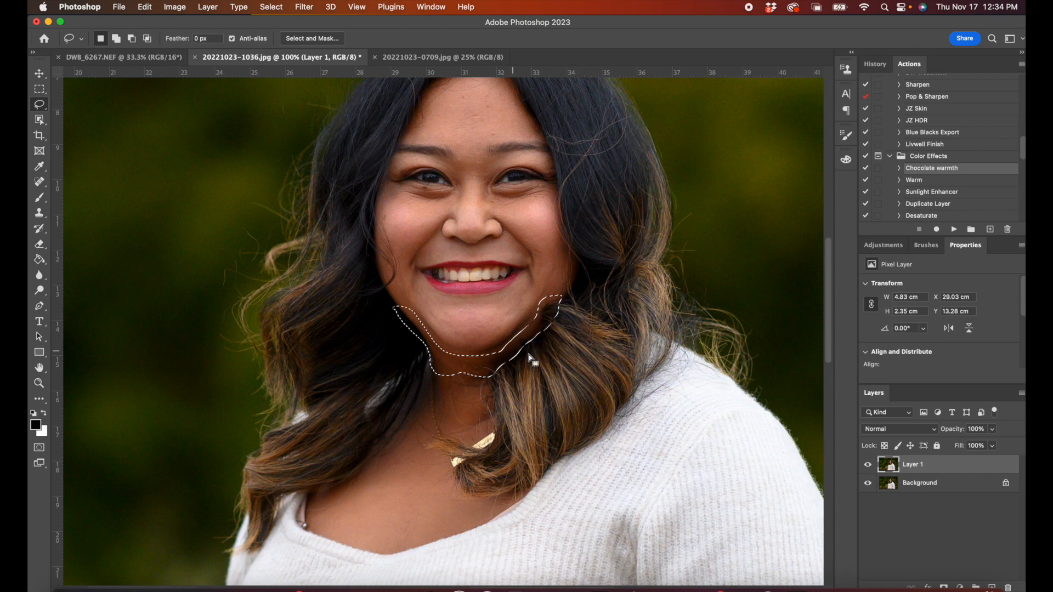
{"action": "key", "text": "super+j"}
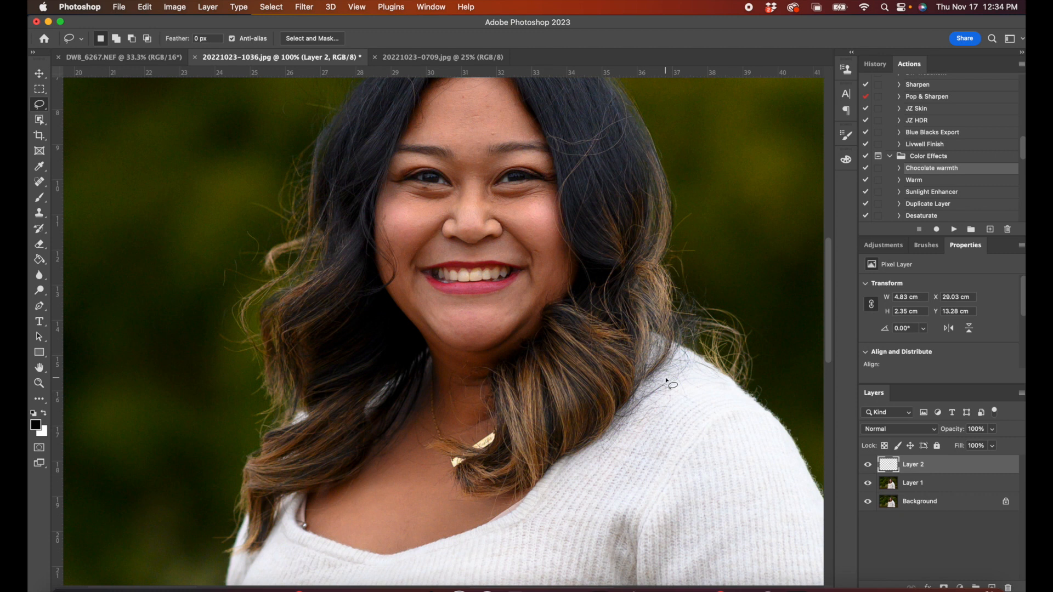
Step: Stretch the copied jawline piece upward with Free Transform to a height of 2.43 cm, keeping its width
{"action": "key", "text": "v"}
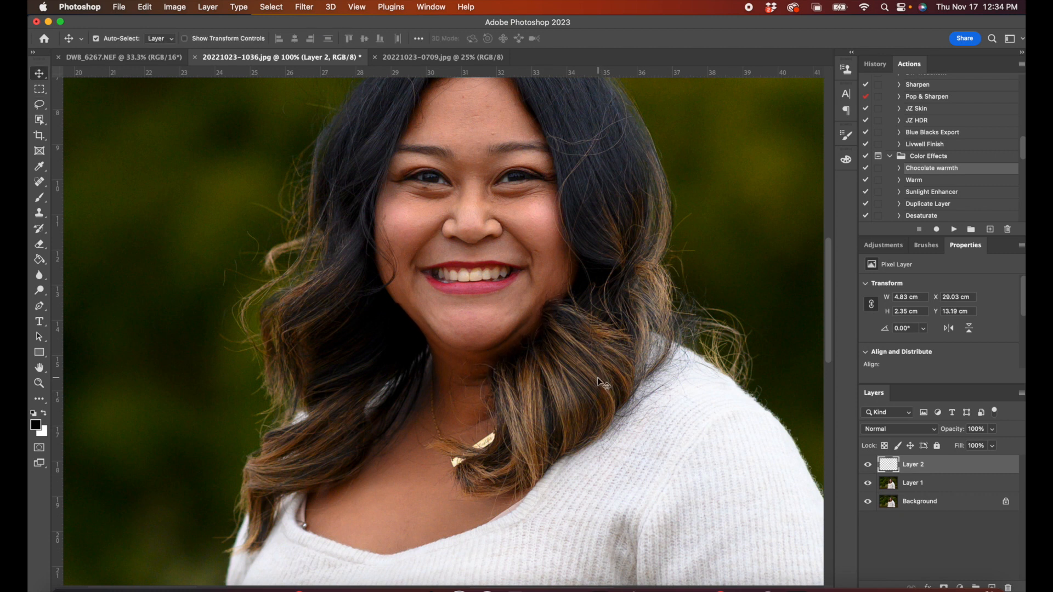
{"action": "key", "text": "Down"}
{"action": "key", "text": "Down"}
{"action": "key", "text": "Down"}
{"action": "key", "text": "Down"}
{"action": "key", "text": "super+t"}
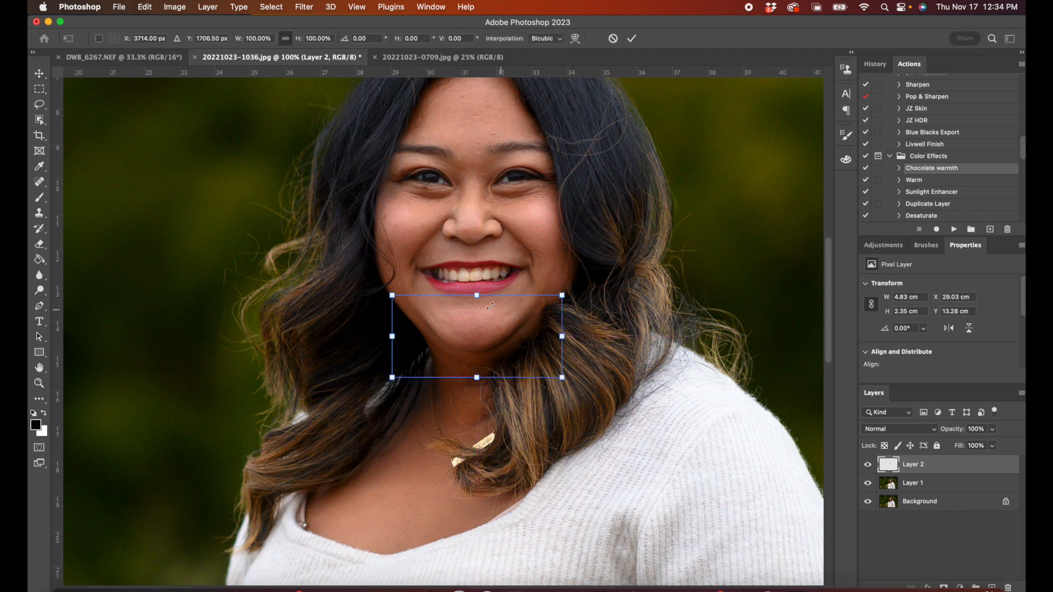
{"action": "left_click_drag", "start_coordinate": [478, 295], "coordinate": [476, 289]}
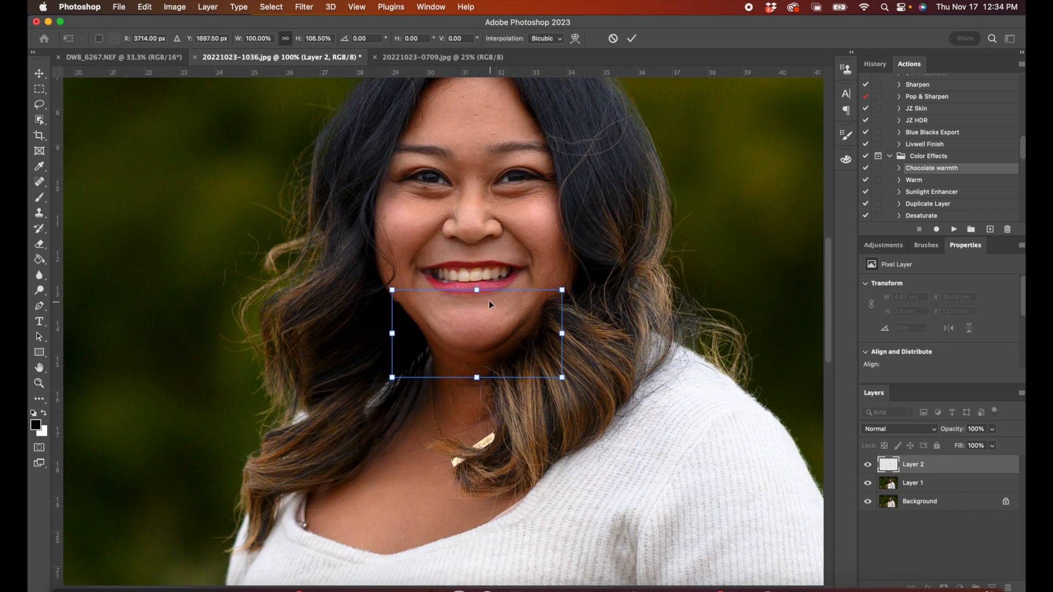
{"action": "left_click_drag", "start_coordinate": [477, 290], "coordinate": [477, 292]}
{"action": "key", "text": "Return"}
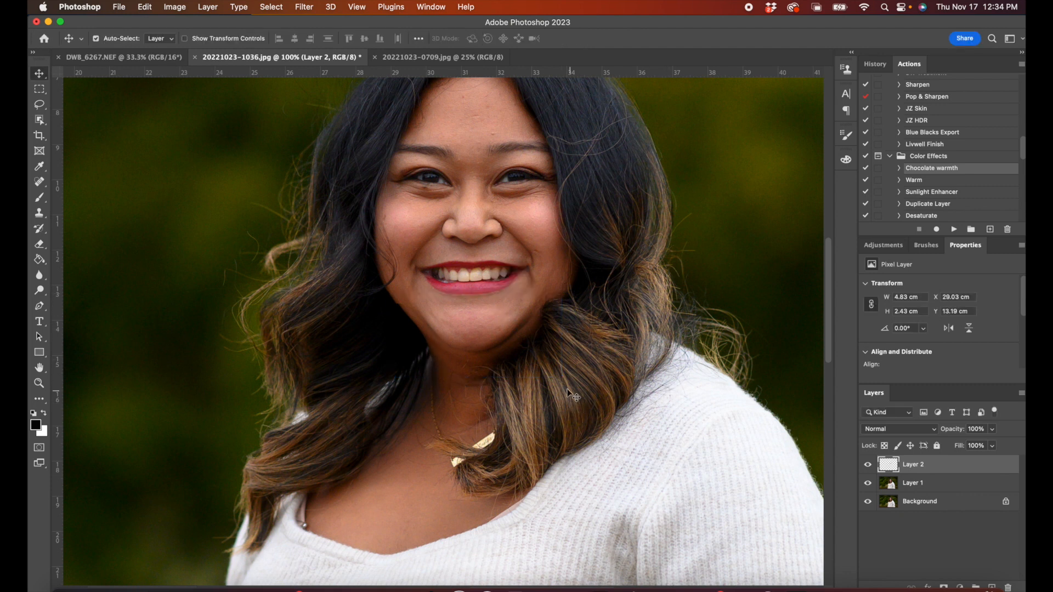
Step: Merge the jawline and duplicate layers into the background and set the Spot Healing Brush to 70 pixels
{"action": "key", "text": "j"}
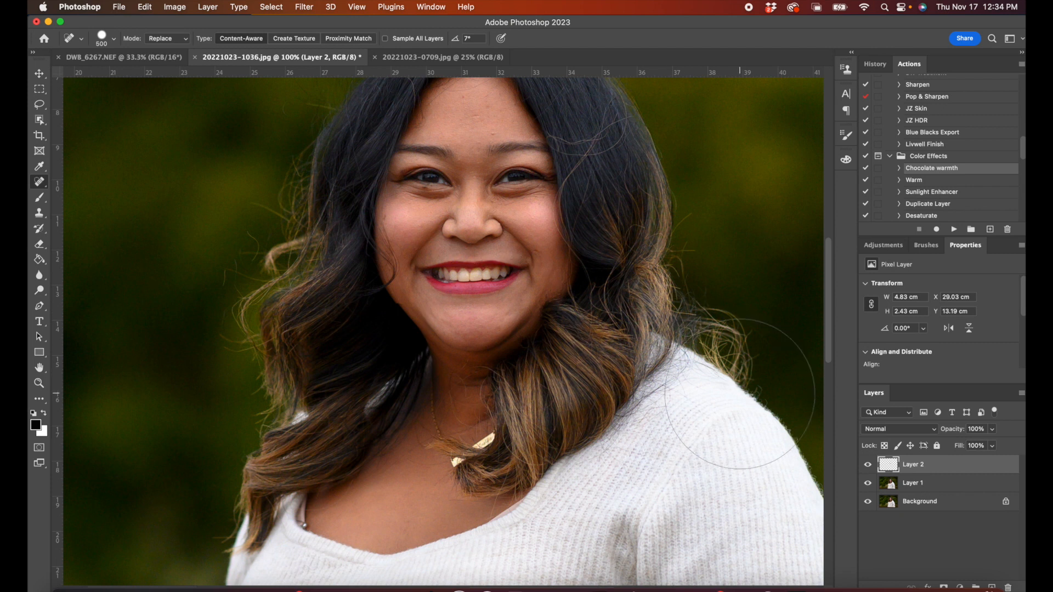
{"action": "key", "text": "super+shift+e"}
{"action": "key", "text": "bracketleft"}
{"action": "key", "text": "bracketleft"}
{"action": "key", "text": "bracketleft"}
{"action": "key", "text": "bracketleft"}
{"action": "key", "text": "bracketleft"}
{"action": "key", "text": "bracketleft"}
{"action": "key", "text": "bracketleft"}
{"action": "key", "text": "bracketleft"}
{"action": "key", "text": "bracketleft"}
{"action": "key", "text": "bracketleft"}
{"action": "key", "text": "bracketleft"}
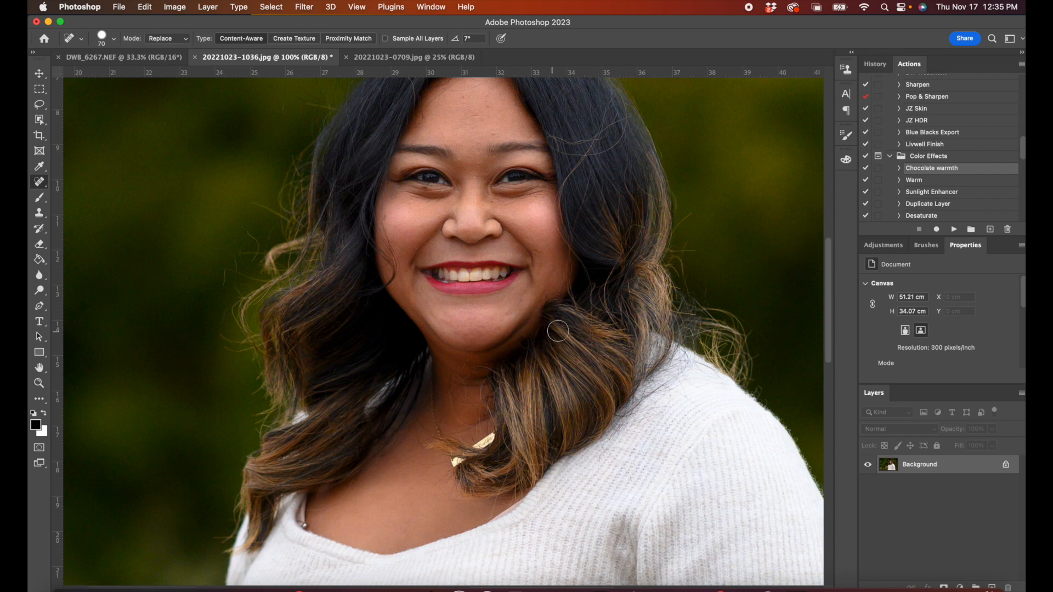
Step: Run the JZ Skin action on the portrait, accepting a High Pass radius of 9.7 pixels and a Gaussian Blur radius of 3.1 pixels
{"action": "key", "text": "super+minus"}
{"action": "key", "text": "super+minus"}
{"action": "key", "text": "super+minus"}
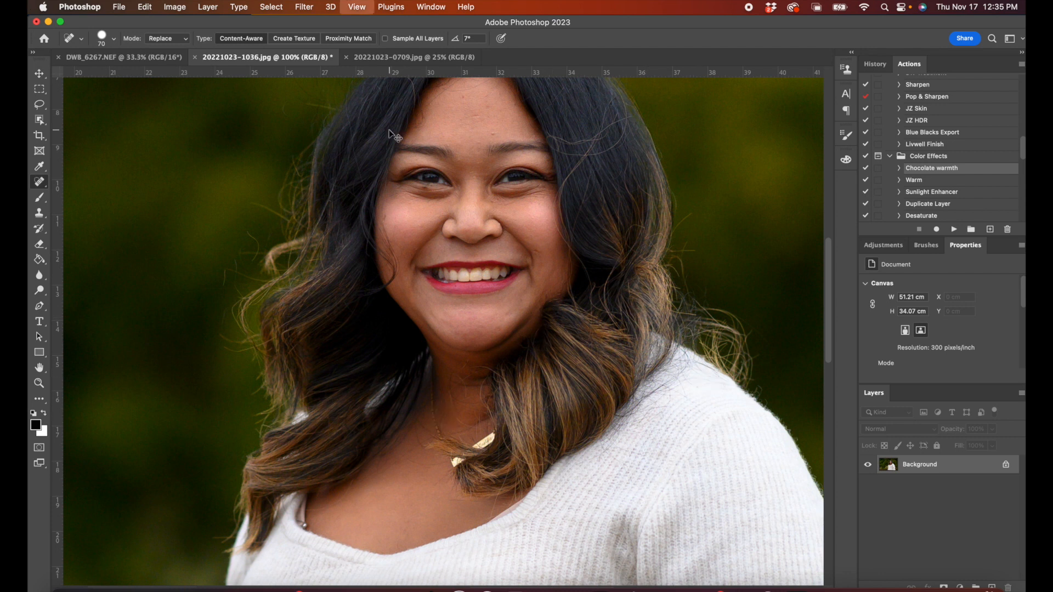
{"action": "key", "text": "super+plus"}
{"action": "key", "text": "super+plus"}
{"action": "key", "text": "super+plus"}
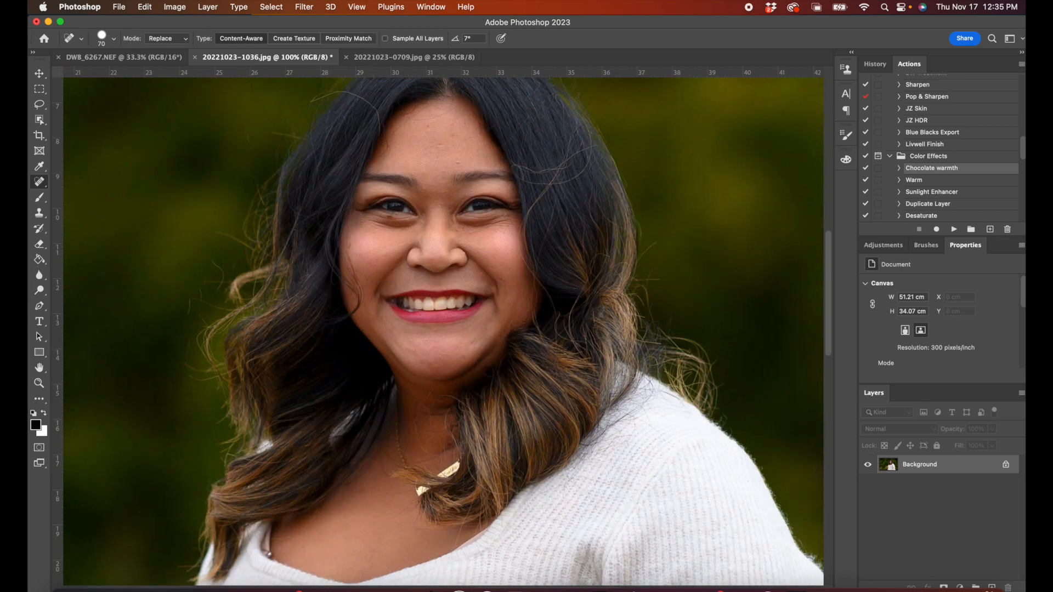
{"action": "scroll", "coordinate": [925, 124], "scroll_direction": "down", "scroll_amount": 2}
{"action": "left_click", "coordinate": [933, 92]}
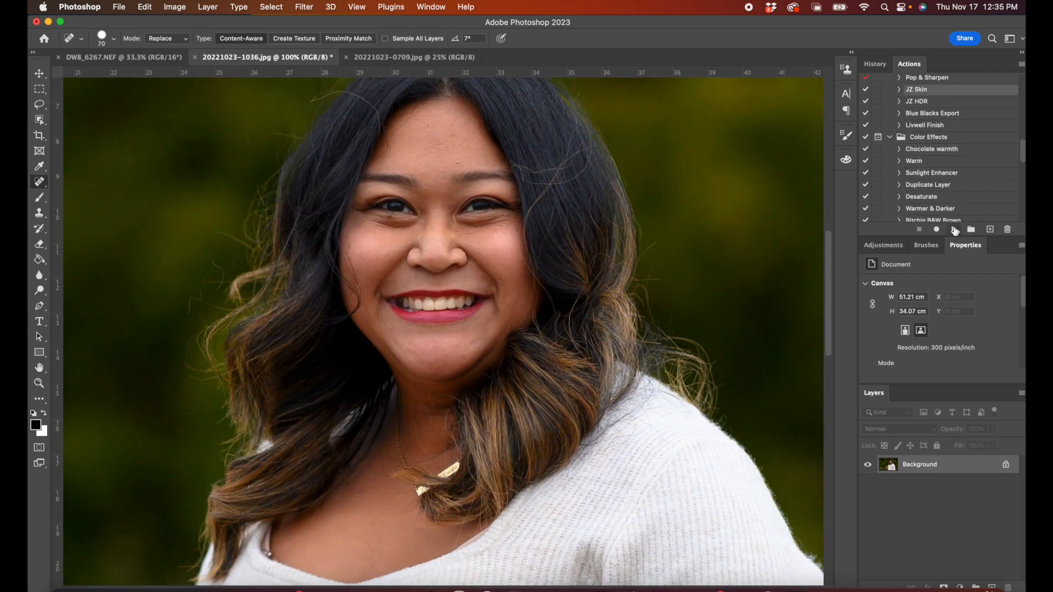
{"action": "left_click", "coordinate": [954, 229]}
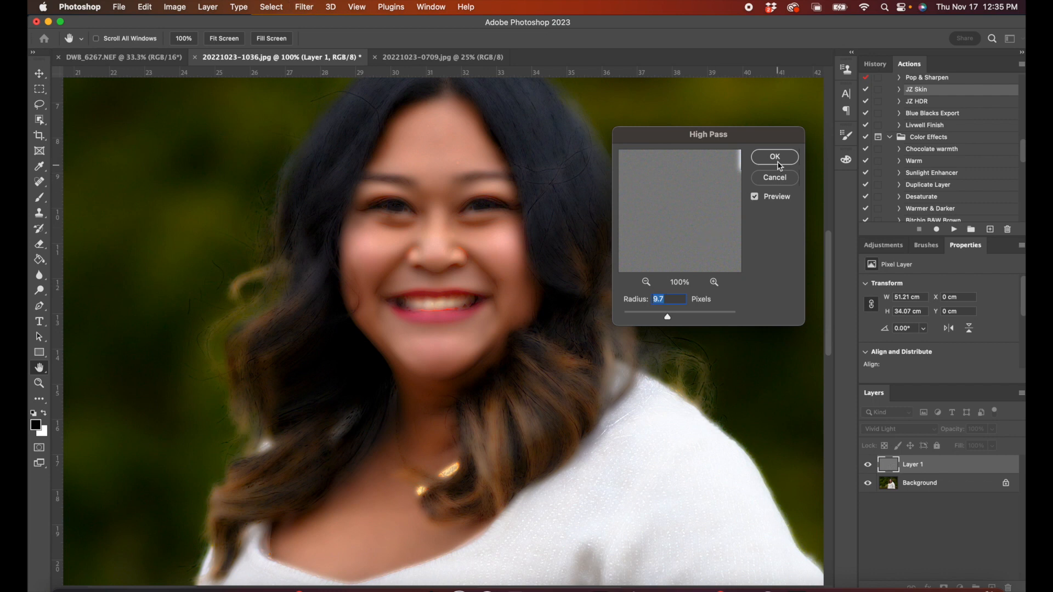
{"action": "left_click", "coordinate": [778, 162]}
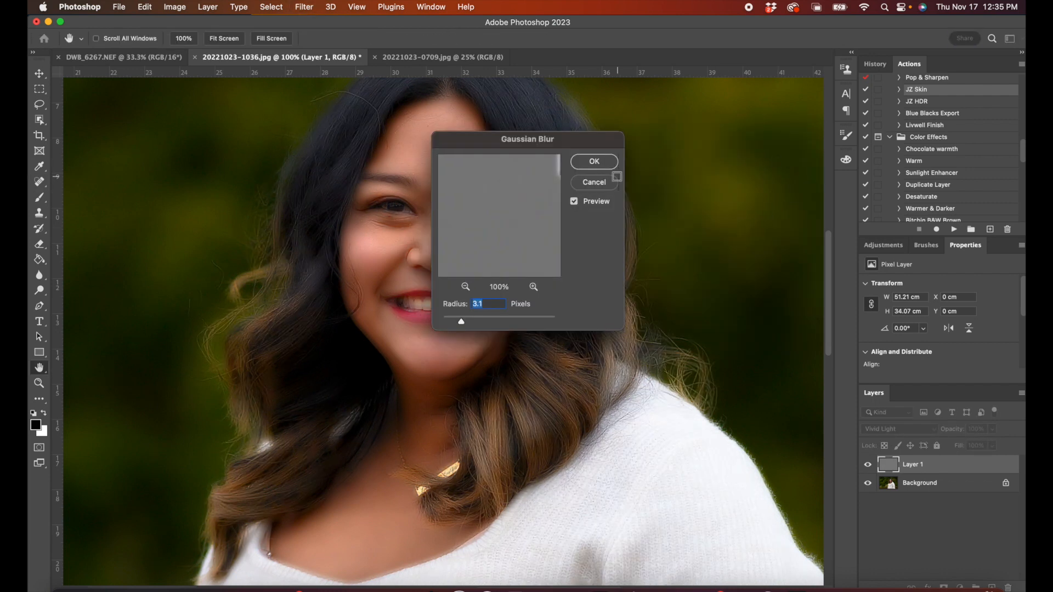
{"action": "left_click", "coordinate": [597, 162]}
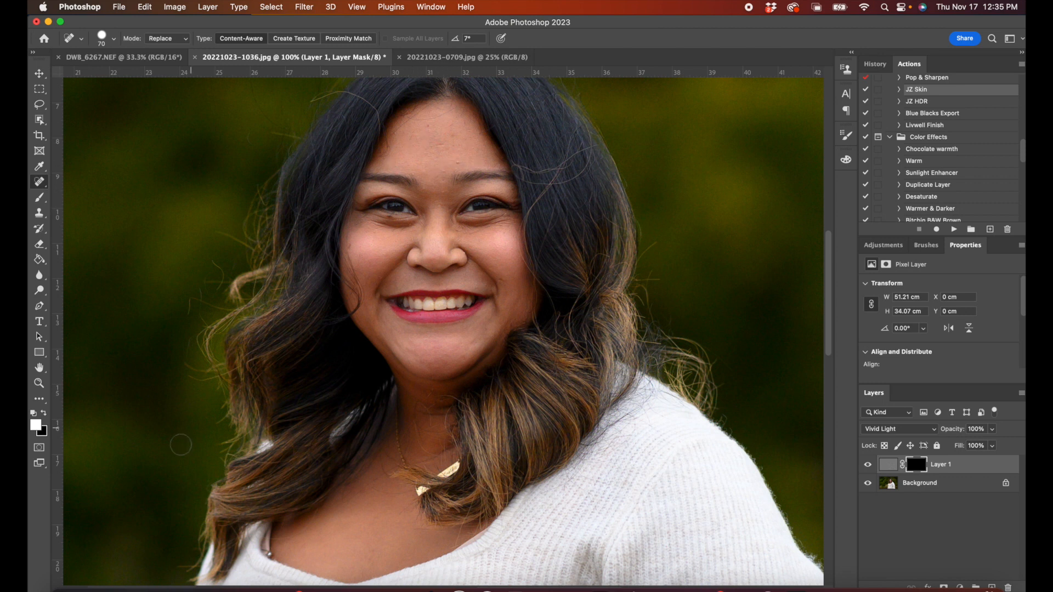
Step: Paint the skin smoothing onto the woman's face through the Layer 1 mask, using a white brush at 90 pixels
{"action": "left_click", "coordinate": [34, 428]}
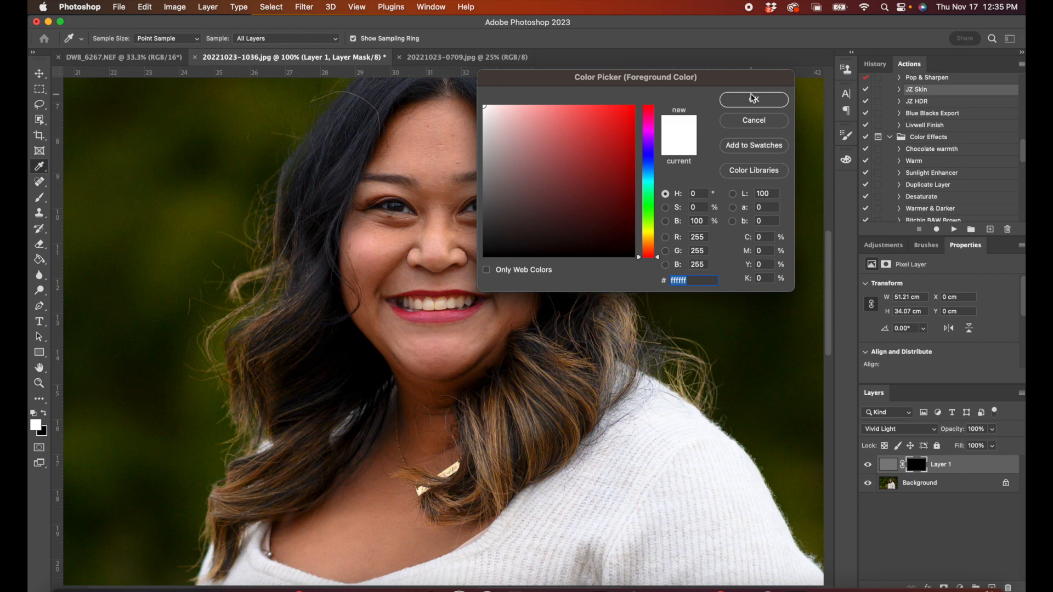
{"action": "left_click", "coordinate": [752, 99]}
{"action": "key", "text": "b"}
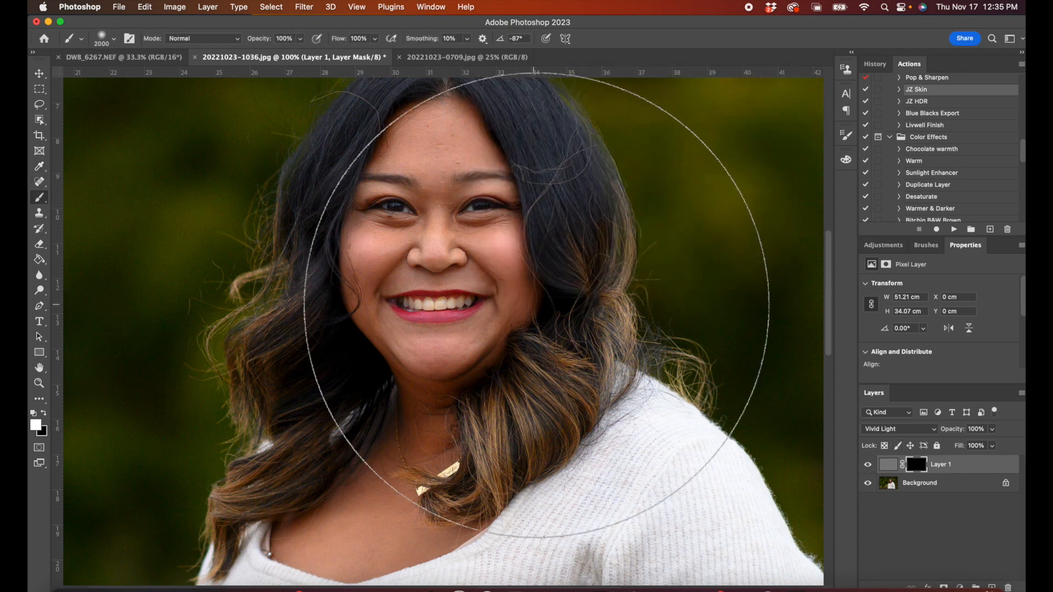
{"action": "key", "text": "bracketleft"}
{"action": "key", "text": "bracketleft"}
{"action": "key", "text": "bracketleft"}
{"action": "key", "text": "bracketleft"}
{"action": "key", "text": "bracketleft"}
{"action": "key", "text": "bracketleft"}
{"action": "key", "text": "bracketleft"}
{"action": "key", "text": "bracketleft"}
{"action": "key", "text": "bracketleft"}
{"action": "key", "text": "bracketleft"}
{"action": "key", "text": "bracketleft"}
{"action": "key", "text": "bracketleft"}
{"action": "key", "text": "bracketleft"}
{"action": "key", "text": "bracketleft"}
{"action": "key", "text": "bracketleft"}
{"action": "key", "text": "bracketleft"}
{"action": "key", "text": "bracketleft"}
{"action": "key", "text": "bracketleft"}
{"action": "key", "text": "bracketleft"}
{"action": "key", "text": "bracketleft"}
{"action": "key", "text": "bracketleft"}
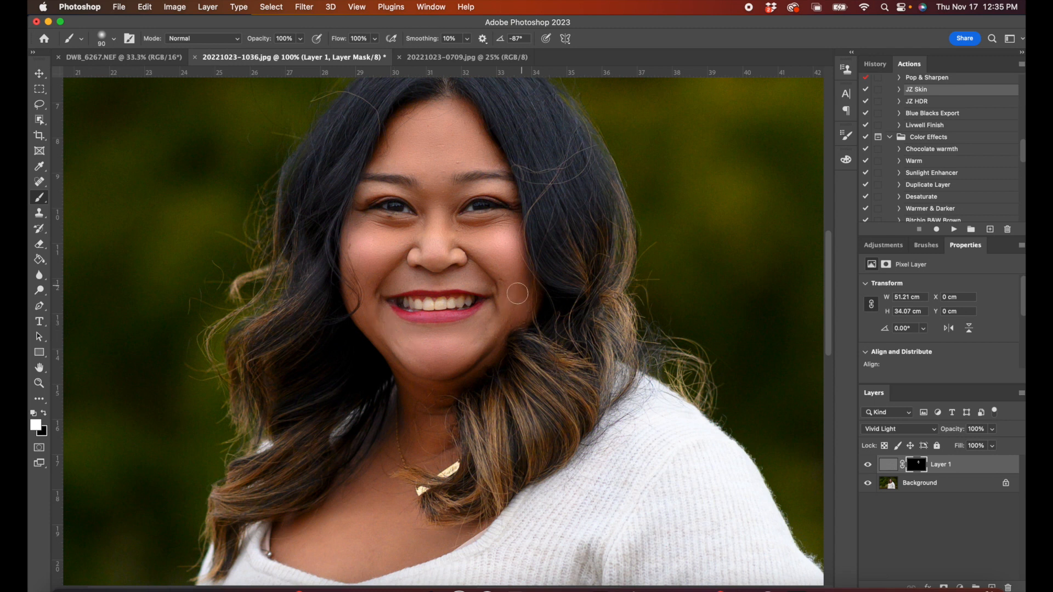
Step: Enlarge the mask brush to 200 pixels and paint the skin smoothing onto the woman's neck and chest
{"action": "key", "text": "]"}
{"action": "key", "text": "]"}
{"action": "key", "text": "]"}
{"action": "key", "text": "]"}
{"action": "key", "text": "]"}
{"action": "left_click_drag", "start_coordinate": [417, 406], "coordinate": [428, 442]}
Step: Lower the smoothing layer's opacity slightly and merge the layer into the background
{"action": "key", "text": "super+minus"}
{"action": "key", "text": "super+minus"}
{"action": "key", "text": "super+minus"}
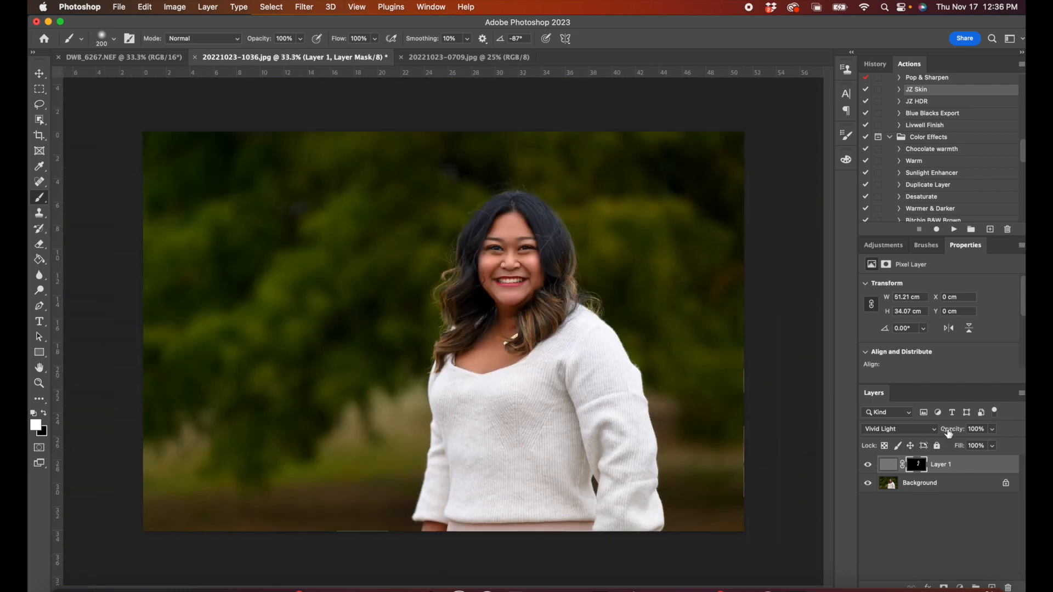
{"action": "left_click_drag", "start_coordinate": [949, 433], "coordinate": [939, 433]}
{"action": "key", "text": "super+e"}
Step: Crop the portrait slightly tighter, to about 50.59 by 33.41 cm
{"action": "key", "text": "c"}
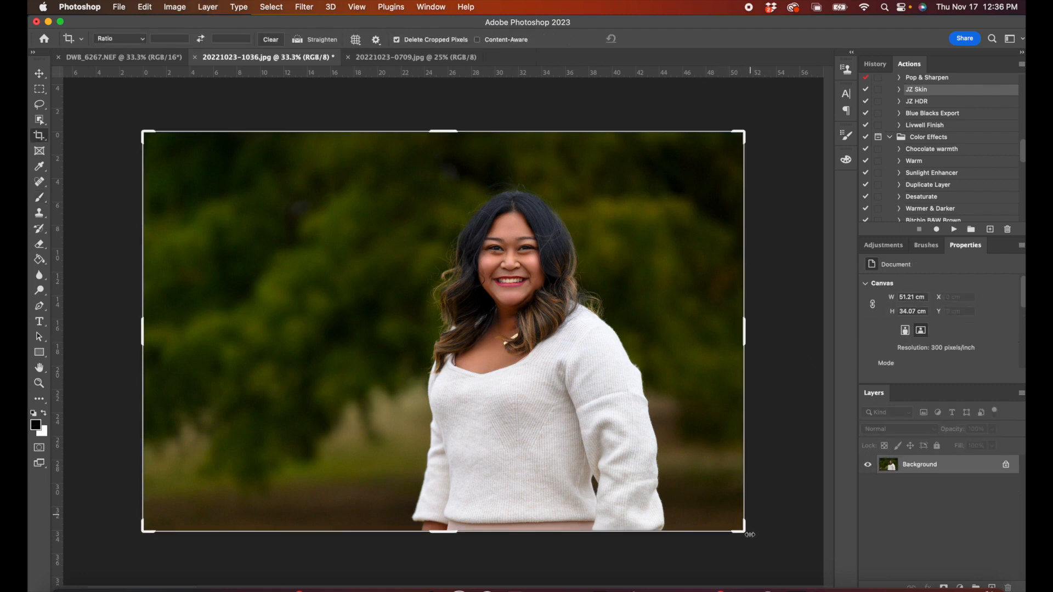
{"action": "left_click_drag", "start_coordinate": [741, 535], "coordinate": [740, 529]}
{"action": "key", "text": "Return"}
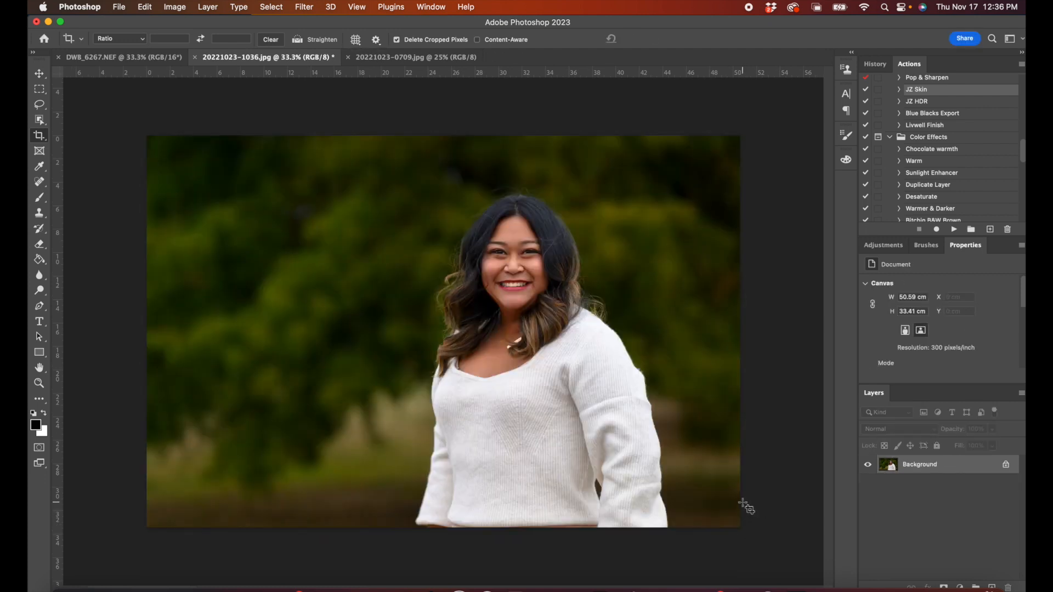
Step: Remove stray hairs across the woman's head and beside her face with a 20-pixel Spot Healing Brush
{"action": "key", "text": "super+1"}
{"action": "left_click_drag", "start_coordinate": [687, 125], "coordinate": [529, 382]}
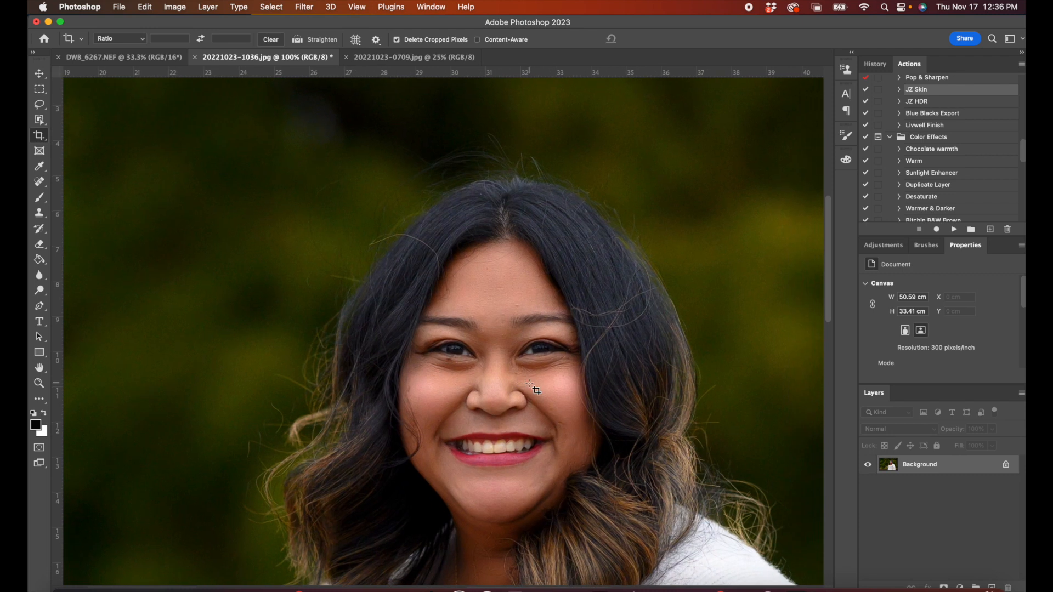
{"action": "key", "text": "j"}
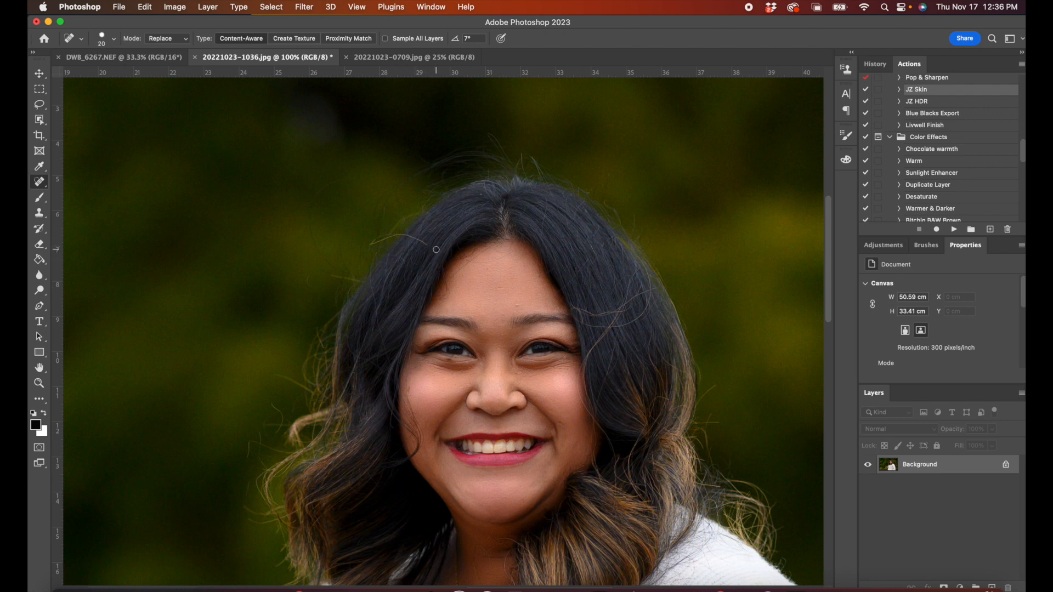
{"action": "left_click", "coordinate": [422, 239]}
{"action": "left_click_drag", "start_coordinate": [392, 235], "coordinate": [368, 245]}
{"action": "mouse_move", "coordinate": [576, 393]}
{"action": "left_mouse_down"}
{"action": "mouse_move", "coordinate": [593, 420]}
{"action": "mouse_move", "coordinate": [576, 376]}
{"action": "left_mouse_up"}
{"action": "mouse_move", "coordinate": [598, 342]}
{"action": "left_mouse_down"}
{"action": "mouse_move", "coordinate": [584, 357]}
{"action": "mouse_move", "coordinate": [614, 324]}
{"action": "left_mouse_up"}
{"action": "left_click_drag", "start_coordinate": [632, 285], "coordinate": [624, 306]}
{"action": "left_click_drag", "start_coordinate": [583, 360], "coordinate": [592, 404]}
{"action": "left_click_drag", "start_coordinate": [609, 368], "coordinate": [597, 410]}
Step: Heal the light flyaway strands crossing the dark hair beside the eyebrow with a 7-pixel Spot Healing Brush
{"action": "scroll", "coordinate": [609, 406], "scroll_direction": "up", "scroll_amount": 6}
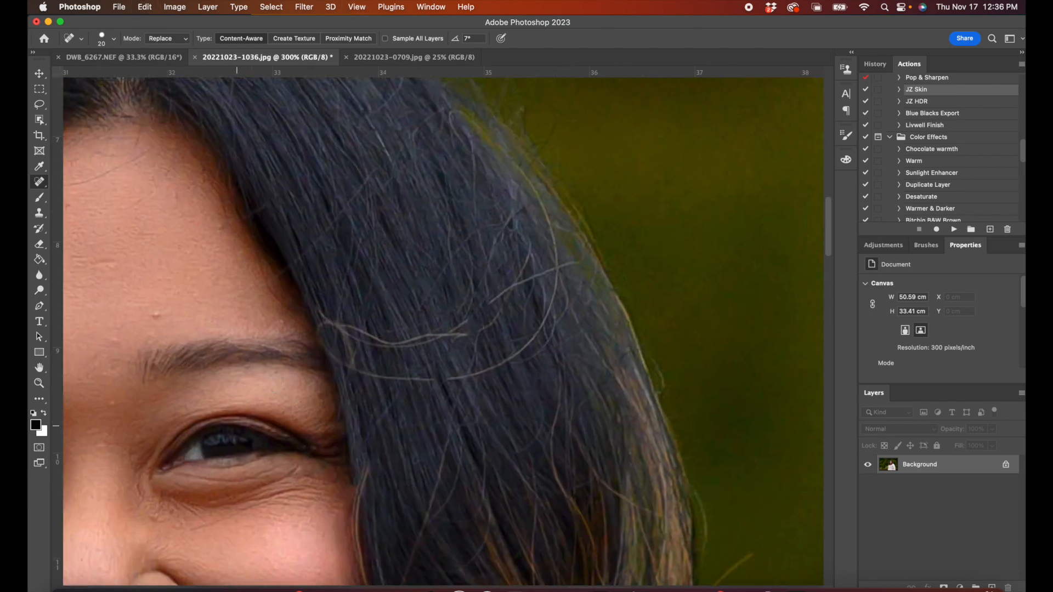
{"action": "key", "text": "bracketleft"}
{"action": "key", "text": "bracketleft"}
{"action": "key", "text": "bracketleft"}
{"action": "key", "text": "bracketleft"}
{"action": "mouse_move", "coordinate": [354, 369]}
{"action": "left_mouse_down"}
{"action": "mouse_move", "coordinate": [422, 381]}
{"action": "mouse_move", "coordinate": [503, 362]}
{"action": "mouse_move", "coordinate": [539, 326]}
{"action": "mouse_move", "coordinate": [553, 249]}
{"action": "left_mouse_up"}
{"action": "left_click_drag", "start_coordinate": [490, 302], "coordinate": [511, 285]}
{"action": "left_click_drag", "start_coordinate": [573, 263], "coordinate": [514, 284]}
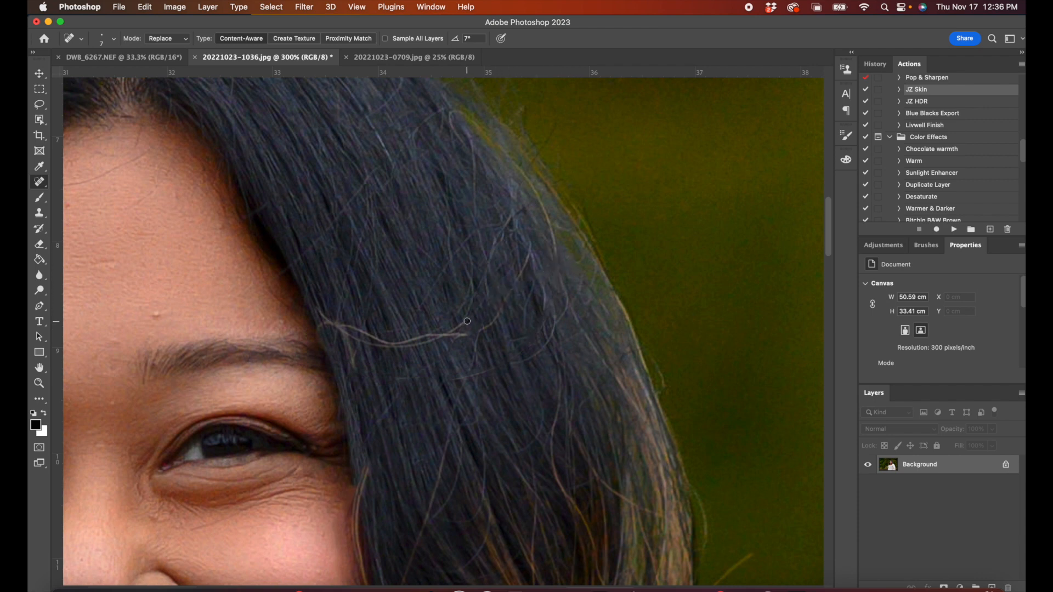
{"action": "left_click_drag", "start_coordinate": [416, 343], "coordinate": [466, 324]}
{"action": "mouse_move", "coordinate": [382, 347]}
{"action": "left_mouse_down"}
{"action": "mouse_move", "coordinate": [415, 345]}
{"action": "mouse_move", "coordinate": [379, 344]}
{"action": "left_mouse_up"}
{"action": "mouse_move", "coordinate": [327, 318]}
{"action": "left_mouse_down"}
{"action": "mouse_move", "coordinate": [346, 336]}
{"action": "mouse_move", "coordinate": [356, 326]}
{"action": "mouse_move", "coordinate": [396, 341]}
{"action": "mouse_move", "coordinate": [467, 335]}
{"action": "left_mouse_up"}
Step: Make small reshaping adjustments to the portrait in Liquify with a brush size of 175, and apply them
{"action": "scroll", "coordinate": [474, 363], "scroll_direction": "down", "scroll_amount": 5}
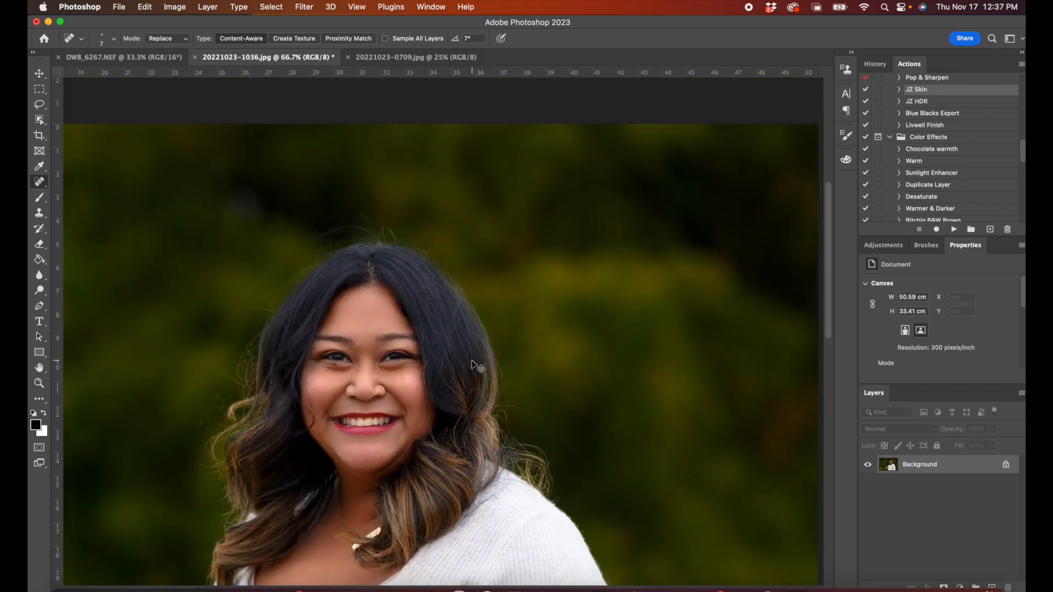
{"action": "left_click_drag", "start_coordinate": [353, 453], "coordinate": [404, 388]}
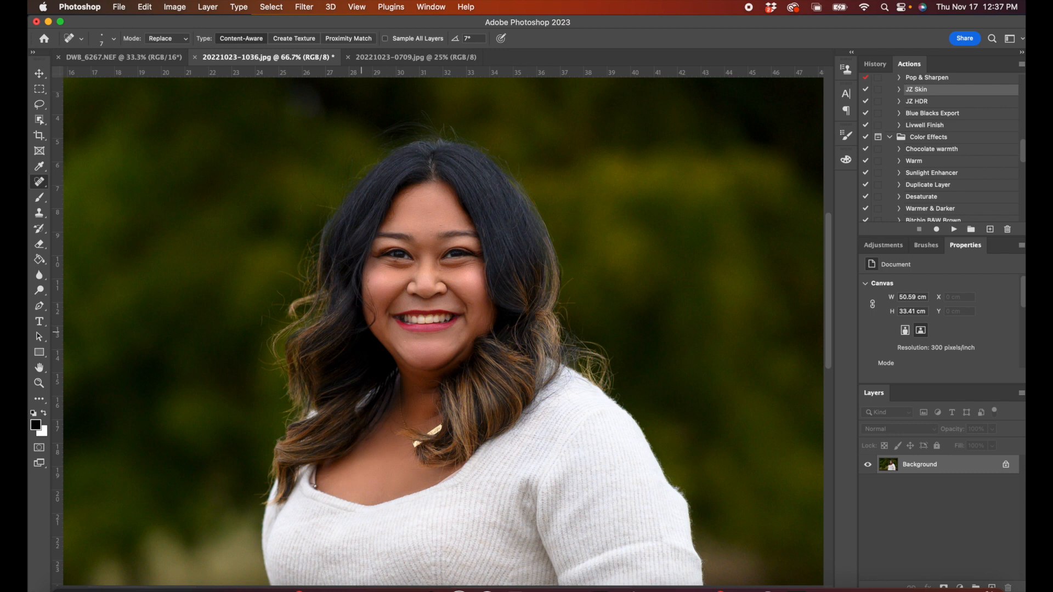
{"action": "left_click_drag", "start_coordinate": [492, 271], "coordinate": [512, 336]}
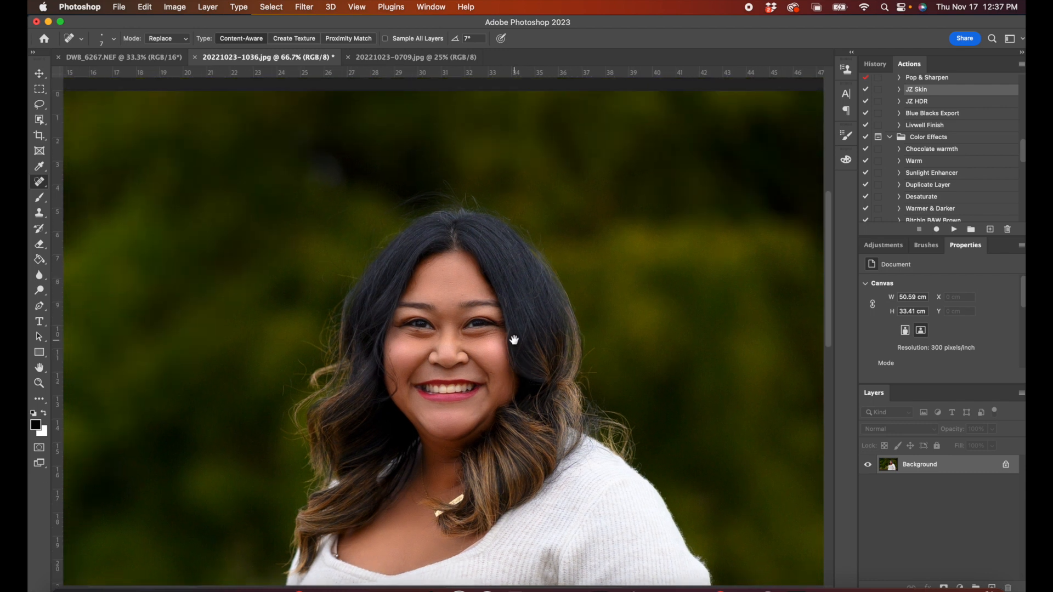
{"action": "key", "text": "super+shift+x"}
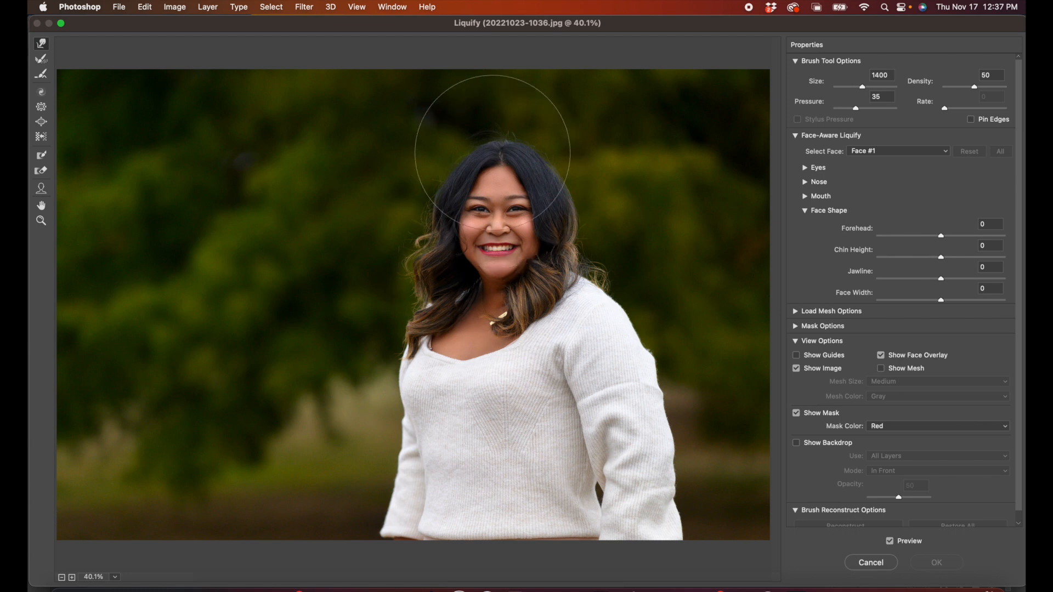
{"action": "key", "text": "bracketleft"}
{"action": "key", "text": "bracketleft"}
{"action": "key", "text": "bracketleft"}
{"action": "key", "text": "bracketleft"}
{"action": "key", "text": "bracketleft"}
{"action": "key", "text": "bracketleft"}
{"action": "key", "text": "bracketleft"}
{"action": "key", "text": "bracketleft"}
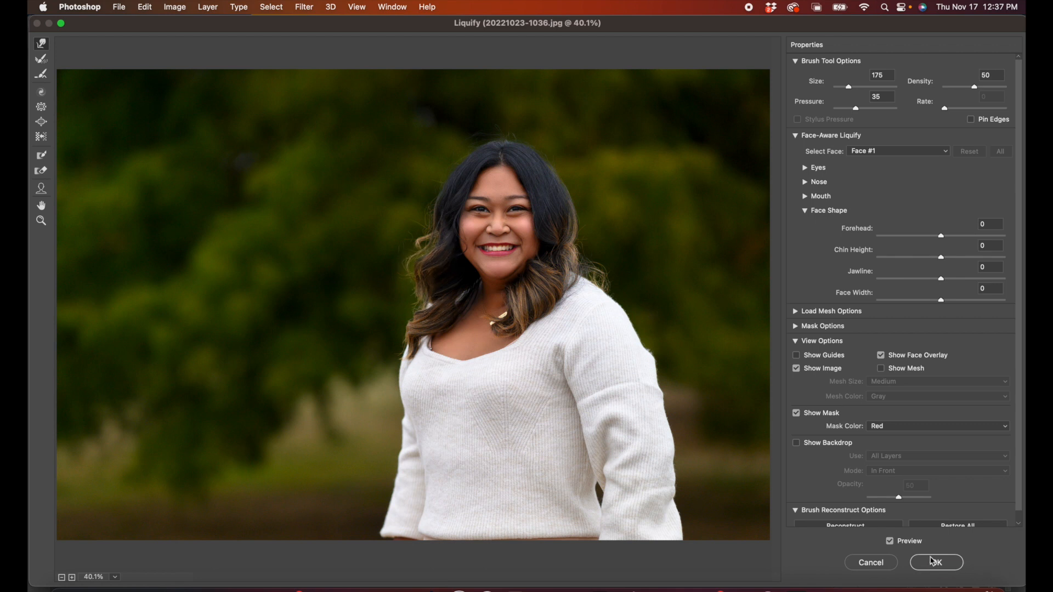
{"action": "left_click", "coordinate": [937, 563]}
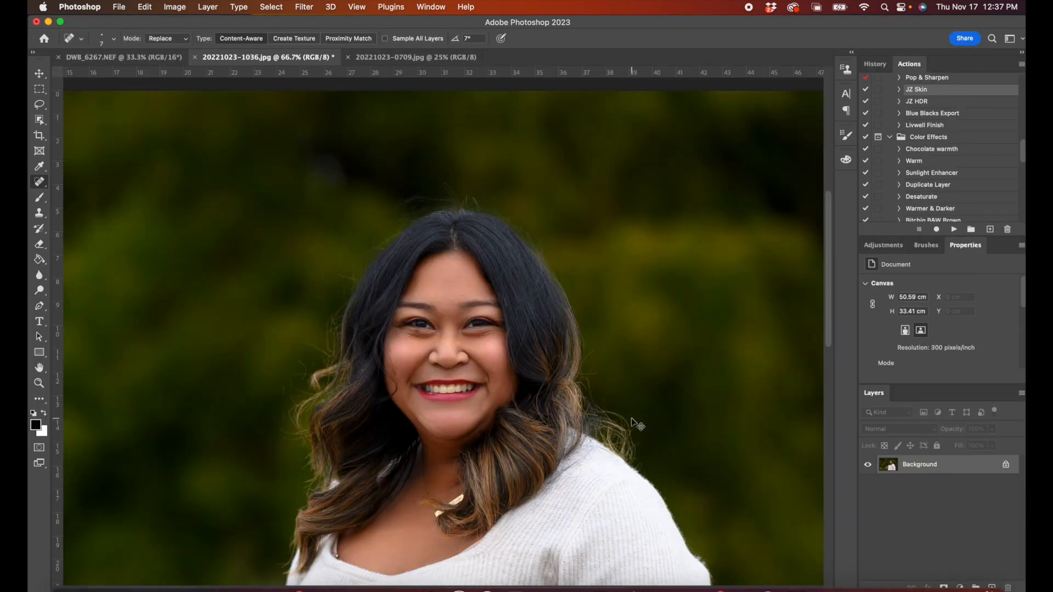
Step: Compare the original portrait with the retouched version by switching between the opening snapshot and the final Liquify history state
{"action": "scroll", "coordinate": [631, 418], "scroll_direction": "down", "scroll_amount": 3}
{"action": "left_click", "coordinate": [874, 64]}
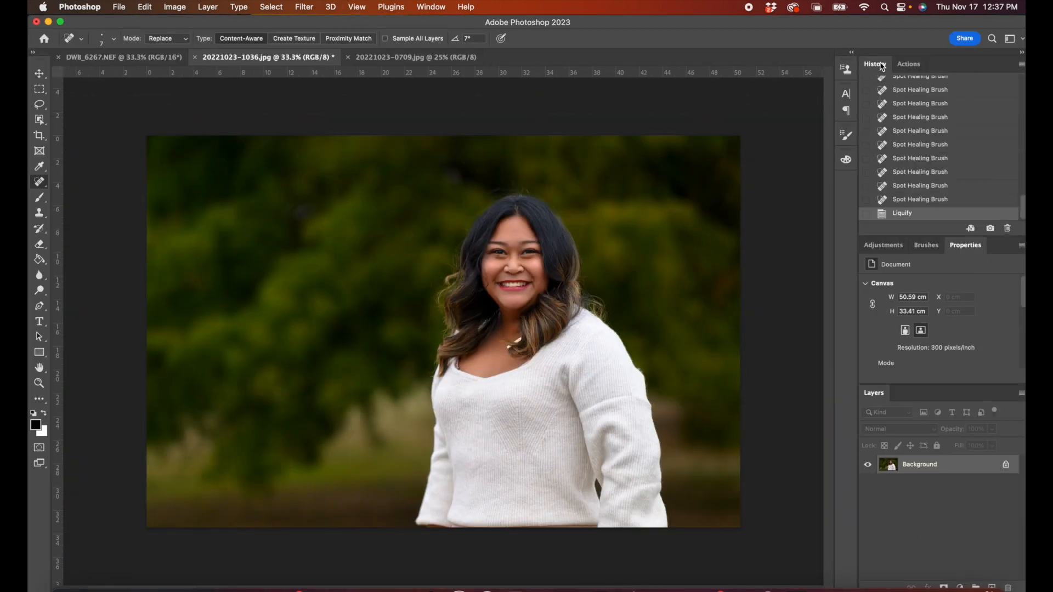
{"action": "scroll", "coordinate": [921, 104], "scroll_direction": "up", "scroll_amount": 10}
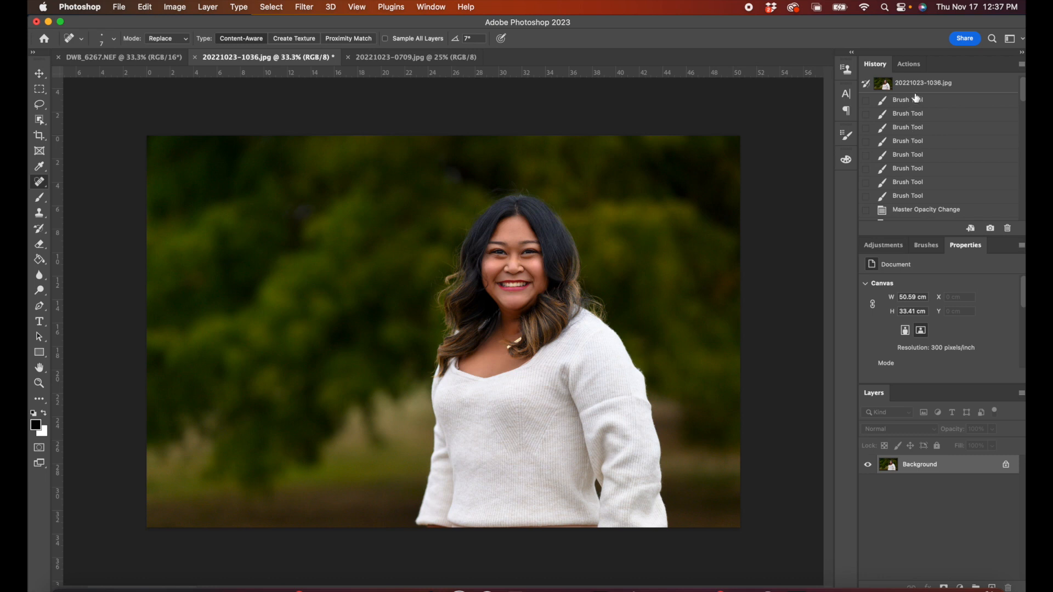
{"action": "left_click", "coordinate": [921, 85]}
{"action": "scroll", "coordinate": [905, 159], "scroll_direction": "down", "scroll_amount": 10}
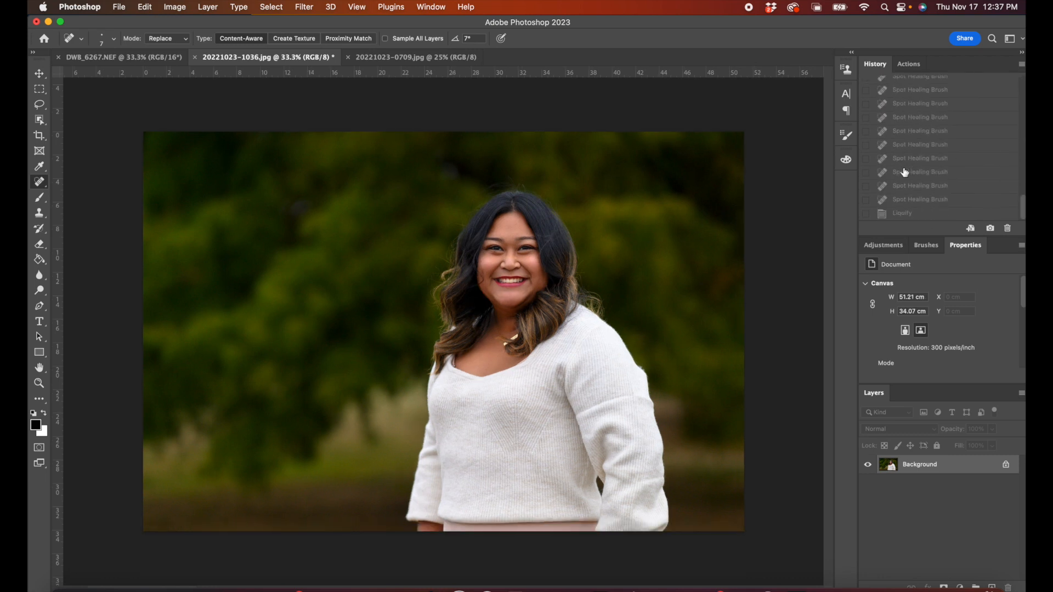
{"action": "left_click", "coordinate": [904, 214]}
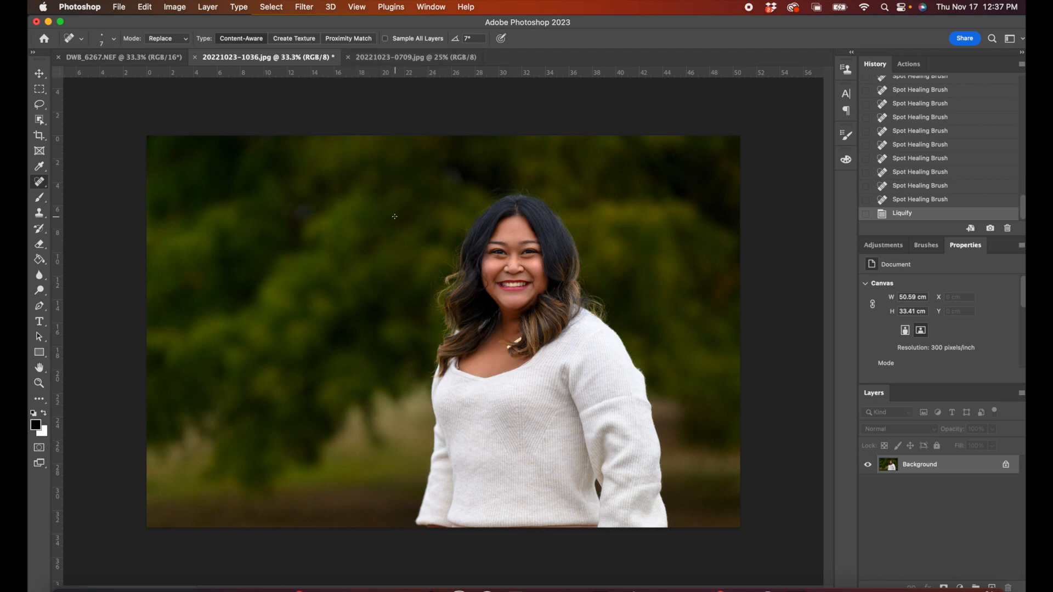
Step: Close the portrait without saving and switch to the cityscape photo 20221023-0709.jpg
{"action": "key", "text": "super+w"}
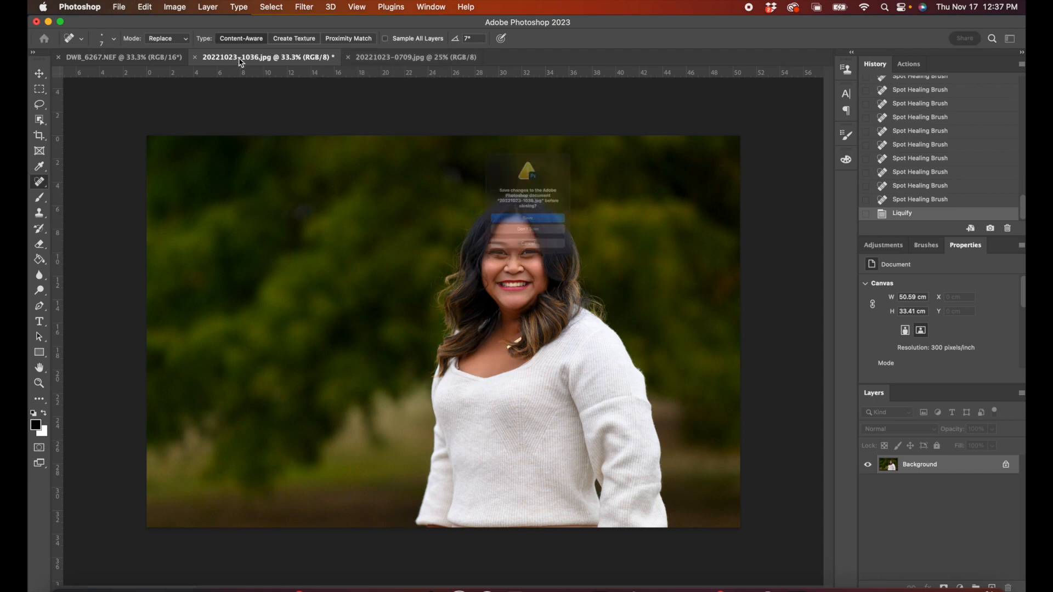
{"action": "left_click", "coordinate": [527, 249]}
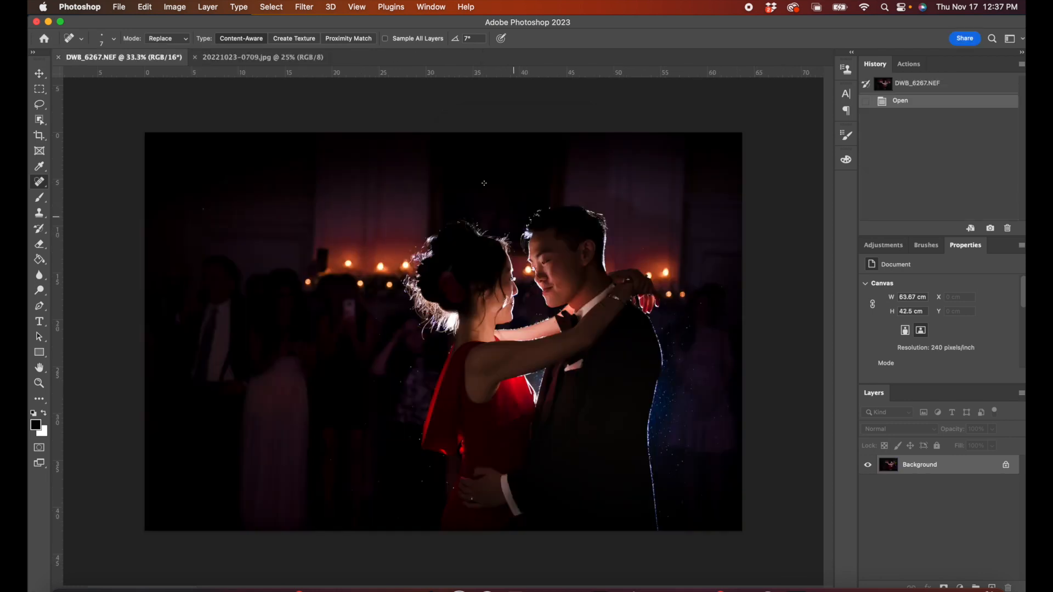
{"action": "left_click", "coordinate": [258, 57]}
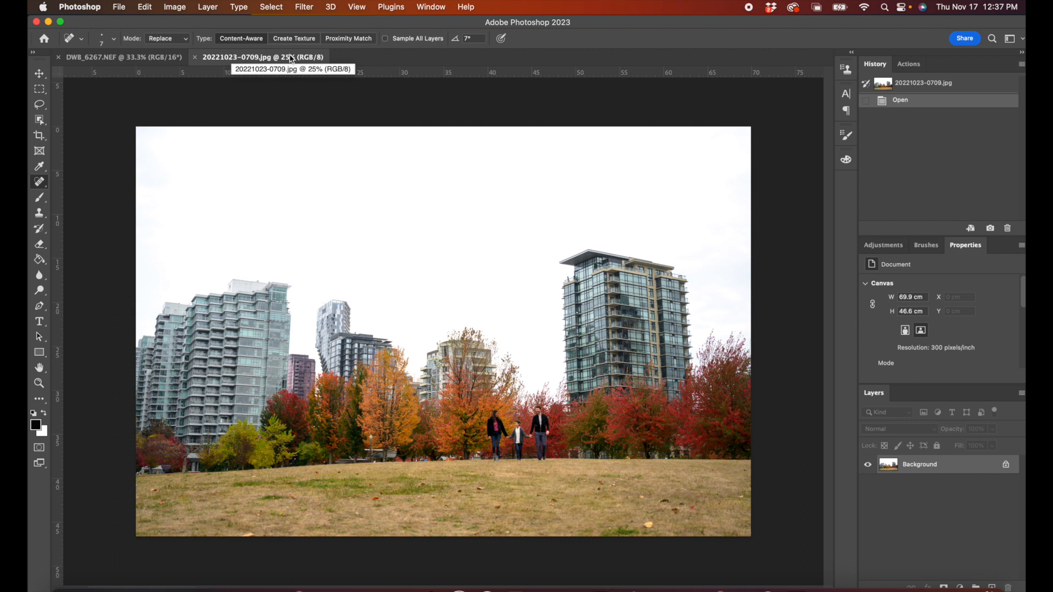
{"action": "left_click", "coordinate": [305, 7]}
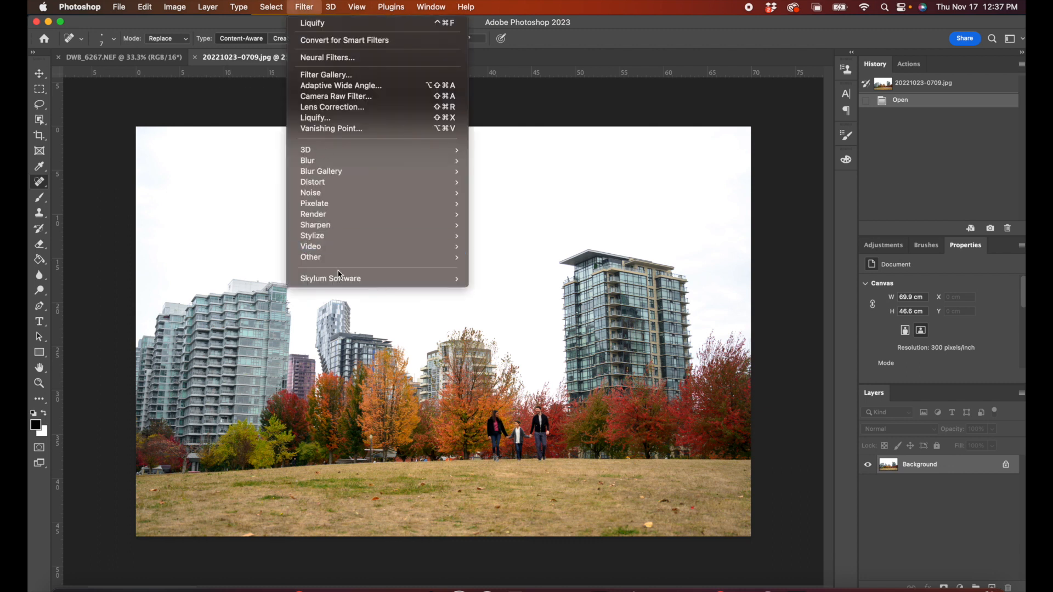
{"action": "mouse_move", "coordinate": [341, 278]}
{"action": "left_click", "coordinate": [531, 281]}
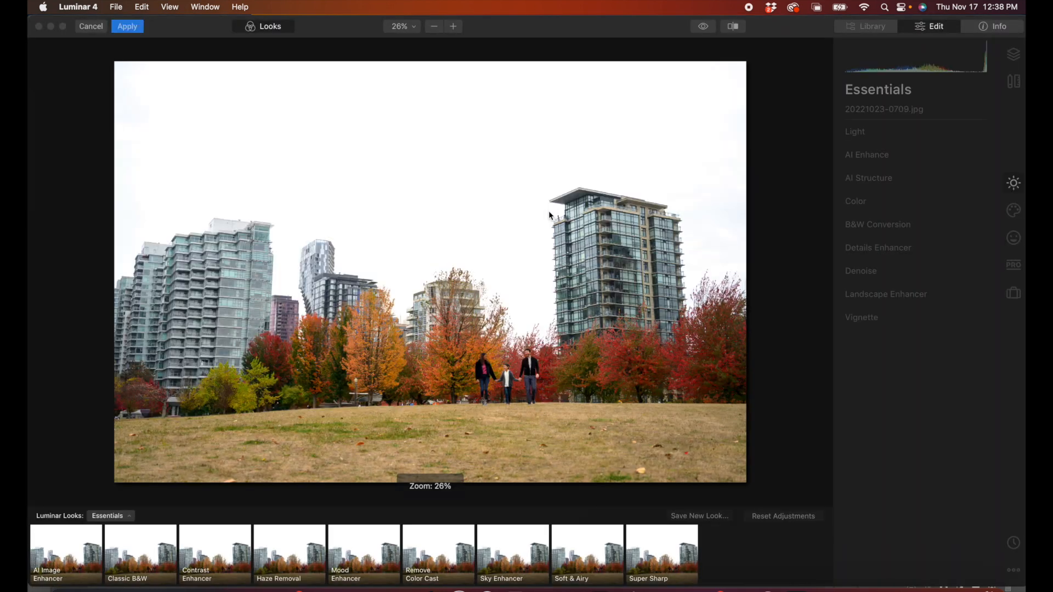
{"action": "left_click", "coordinate": [1012, 218]}
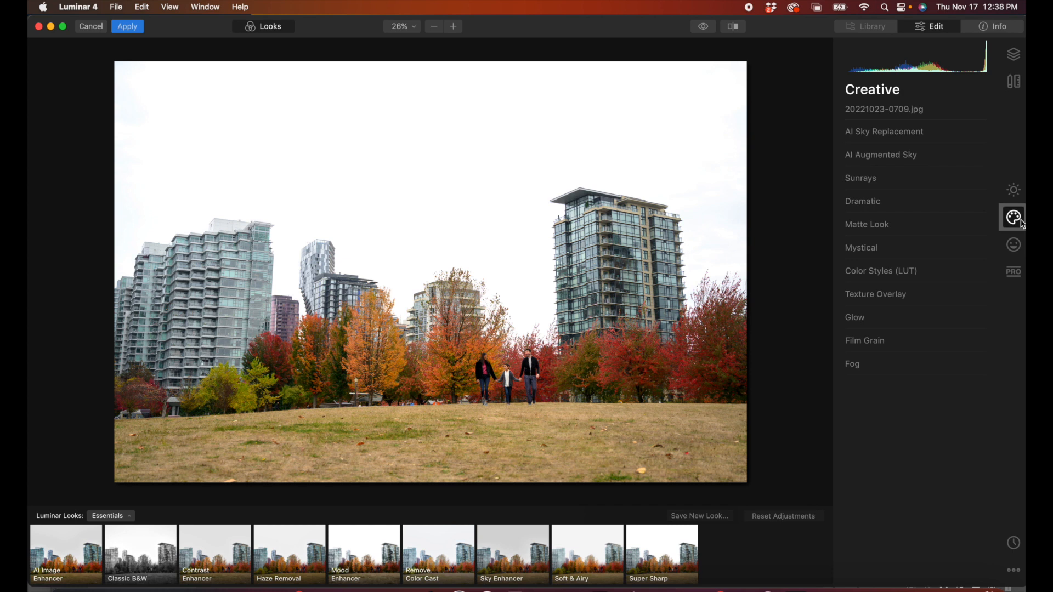
{"action": "left_click", "coordinate": [950, 141]}
{"action": "left_click", "coordinate": [942, 151]}
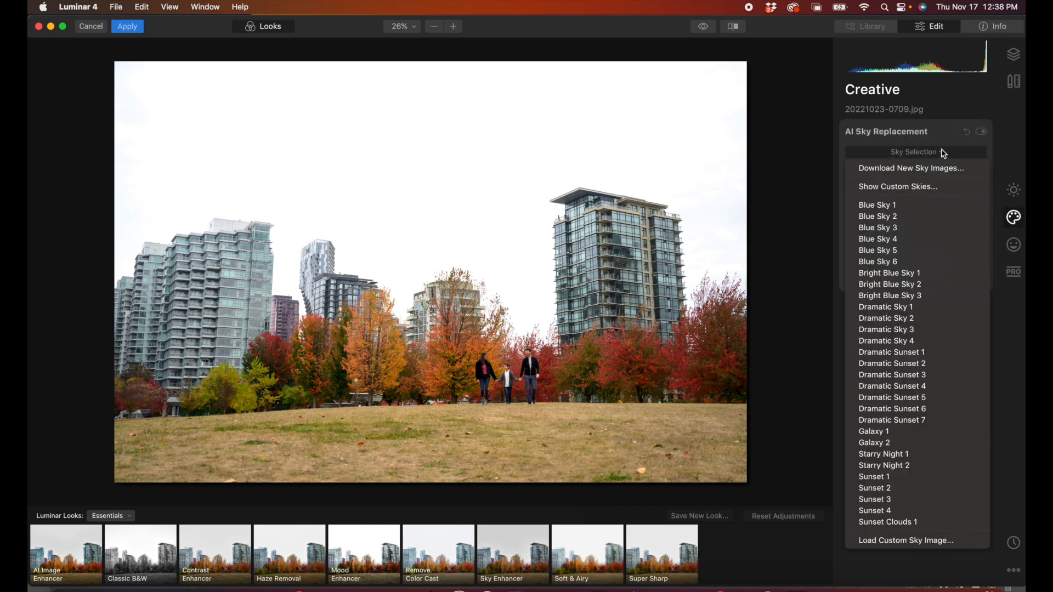
{"action": "left_click", "coordinate": [926, 478]}
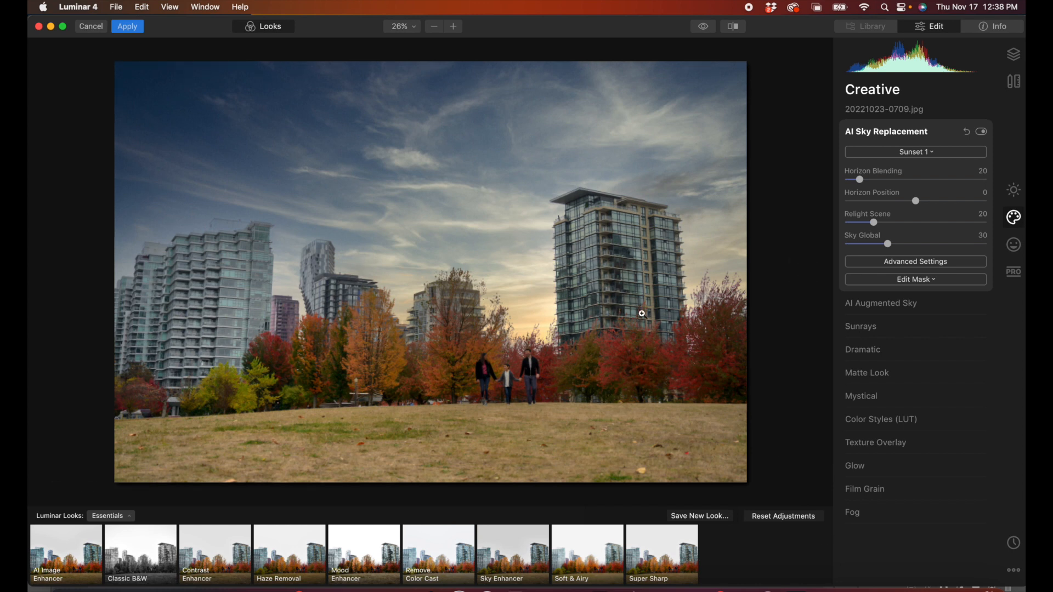
{"action": "left_click", "coordinate": [92, 28]}
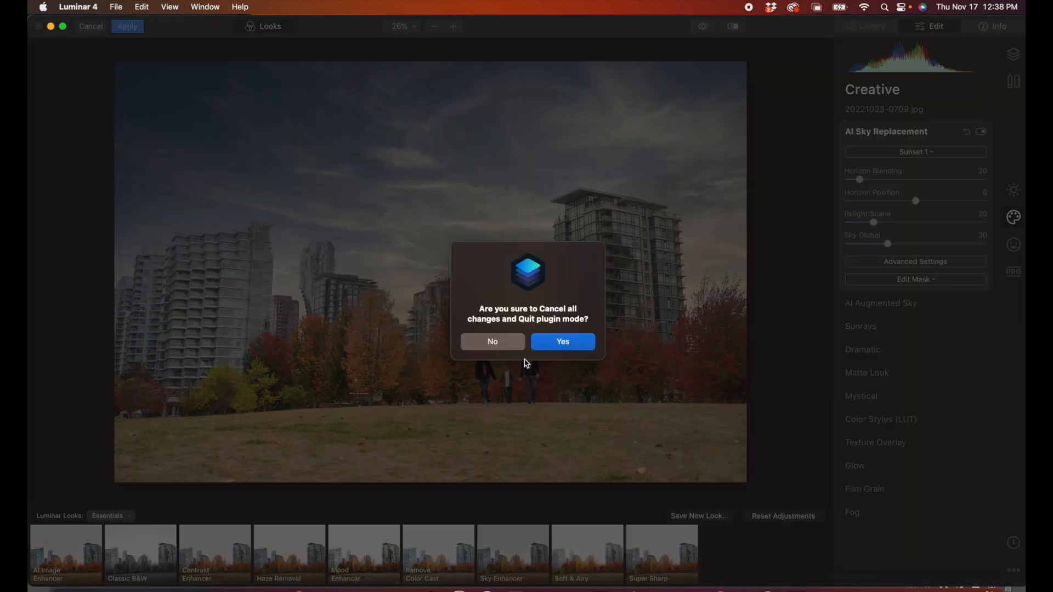
{"action": "left_click", "coordinate": [556, 341]}
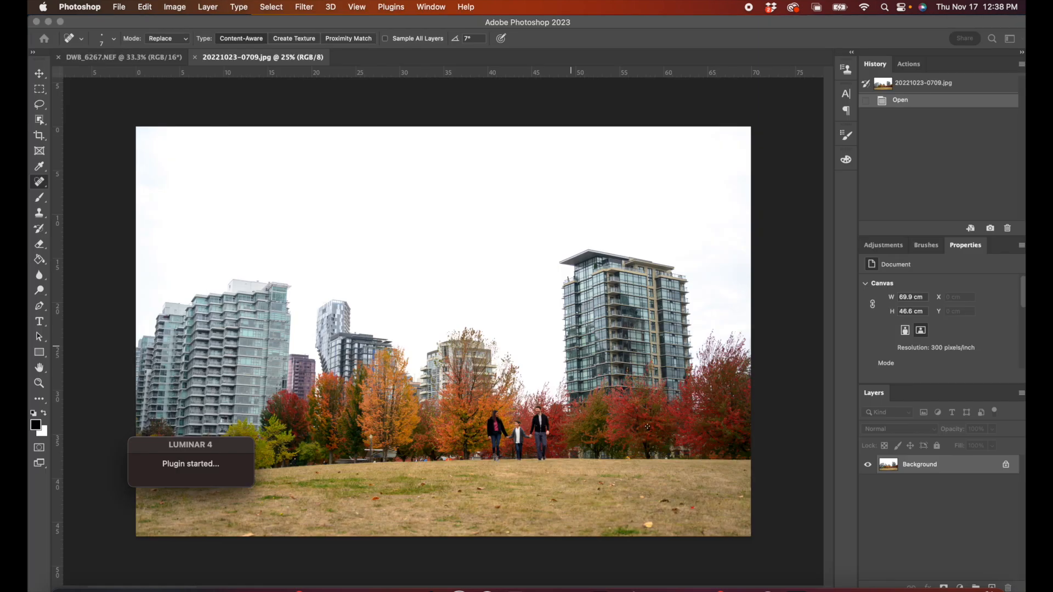
Step: On a copy of the background layer, replace the sky with Sunset 1 using Luminar 4's AI Sky Replacement and apply it
{"action": "left_click", "coordinate": [304, 7]}
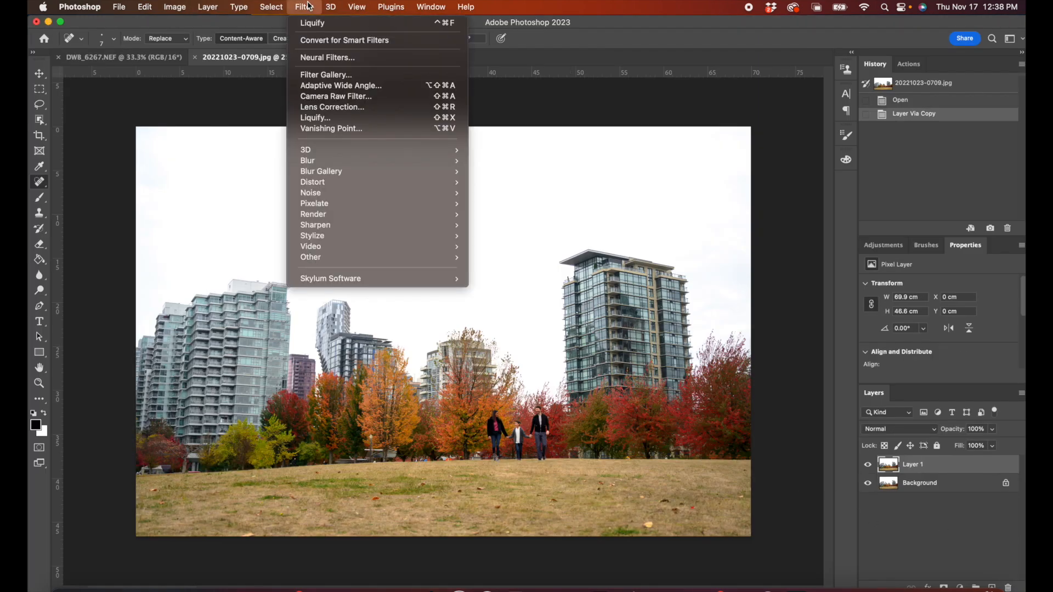
{"action": "mouse_move", "coordinate": [322, 278]}
{"action": "left_click", "coordinate": [536, 282]}
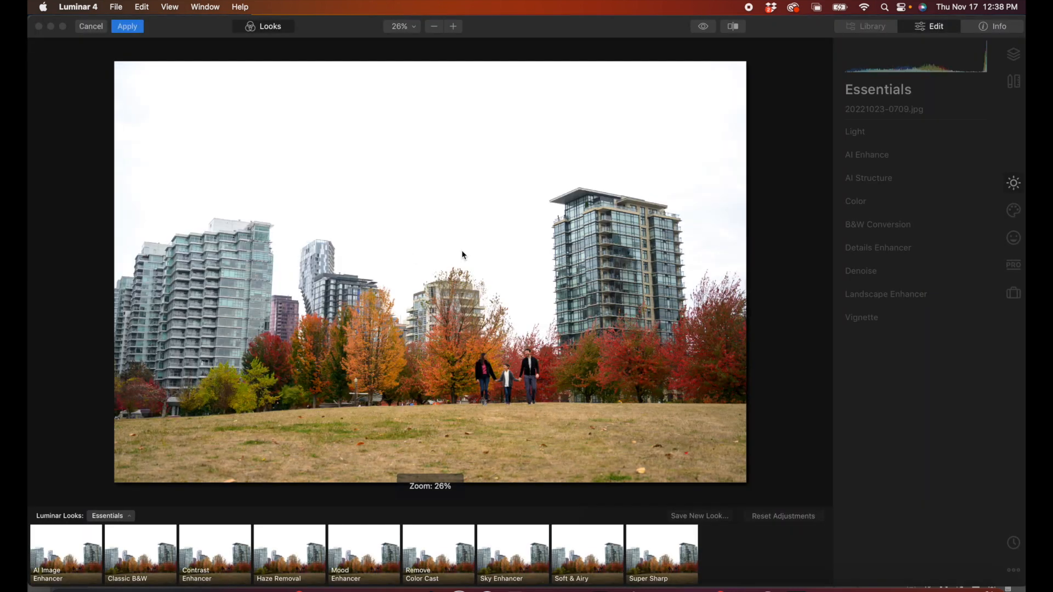
{"action": "left_click", "coordinate": [1014, 220]}
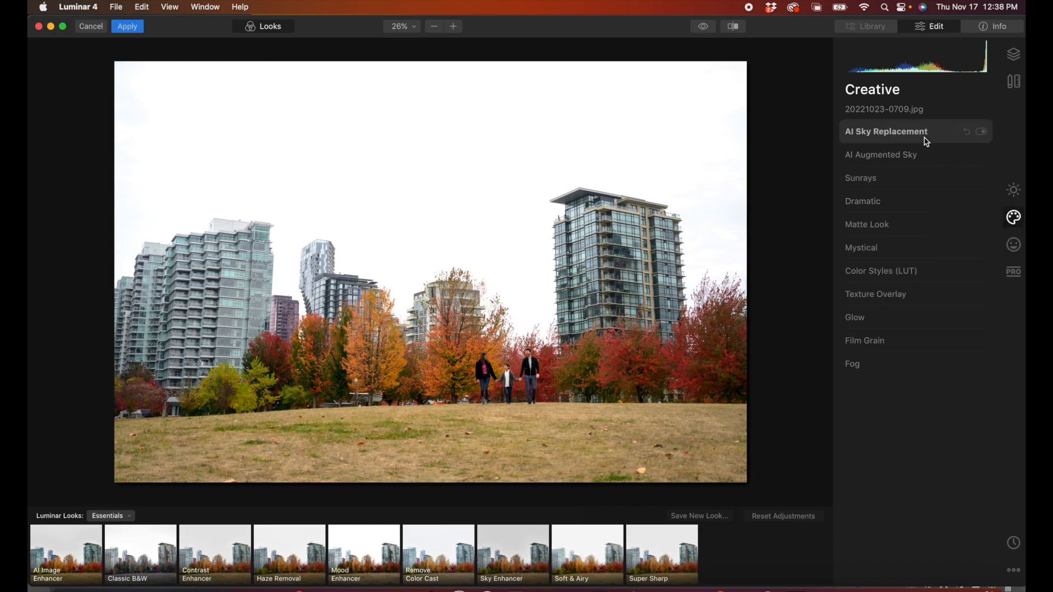
{"action": "left_click", "coordinate": [924, 137]}
{"action": "left_click", "coordinate": [914, 156]}
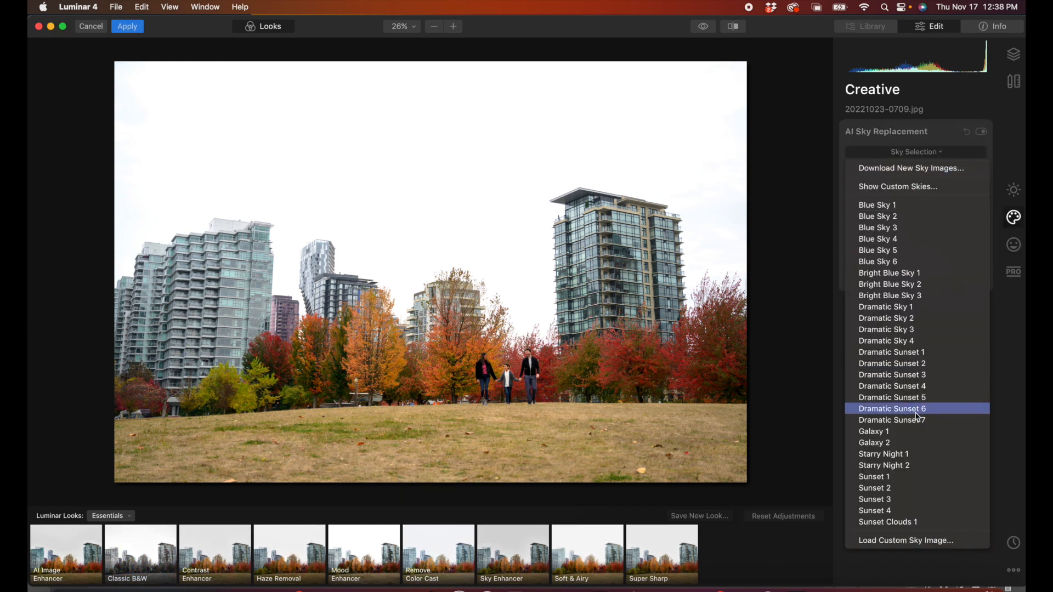
{"action": "left_click", "coordinate": [921, 476]}
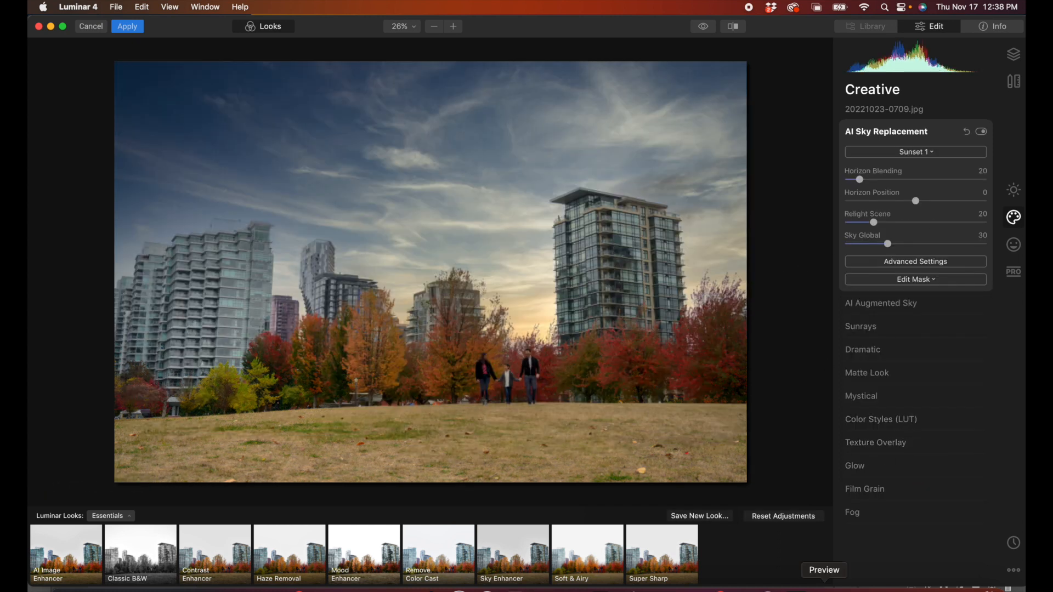
{"action": "left_click", "coordinate": [124, 30]}
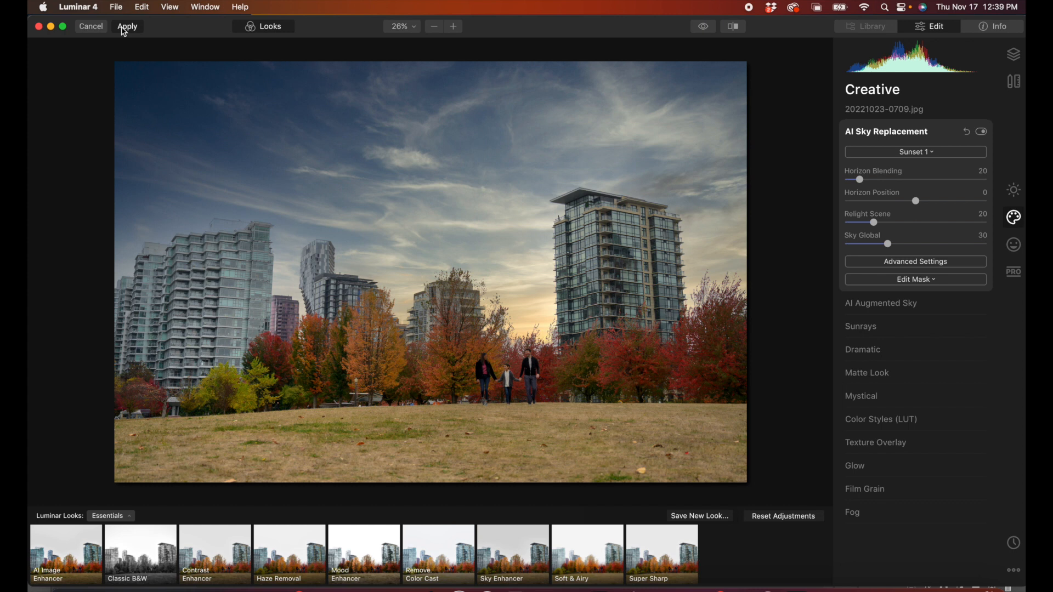
{"action": "left_click", "coordinate": [127, 27]}
{"action": "left_click", "coordinate": [122, 29]}
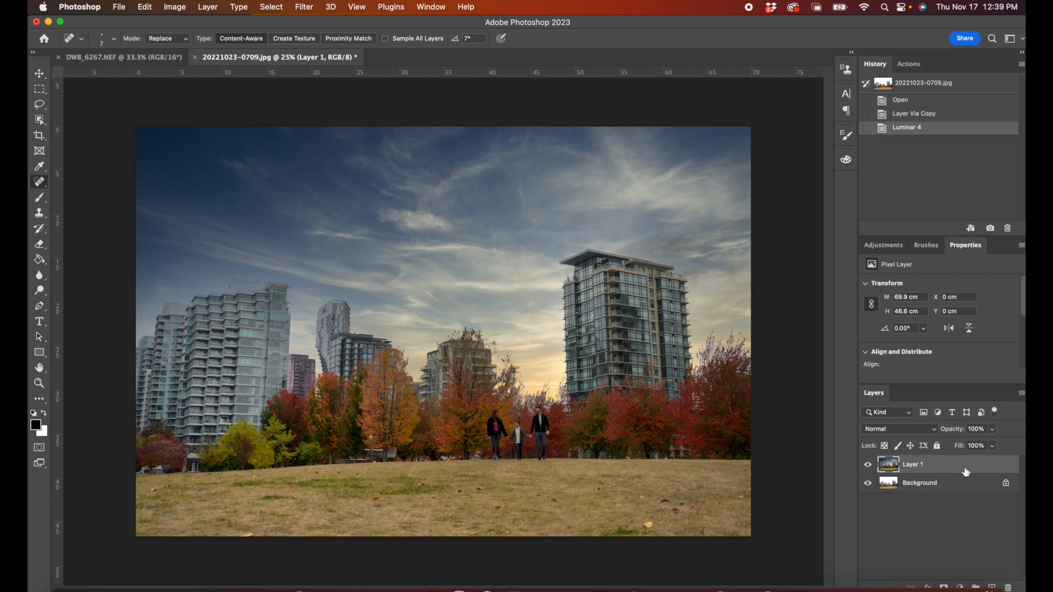
Step: Hide Layer 1, run the Warm colour action on the Background layer, and merge the resulting colour layer into the background
{"action": "left_click", "coordinate": [910, 488]}
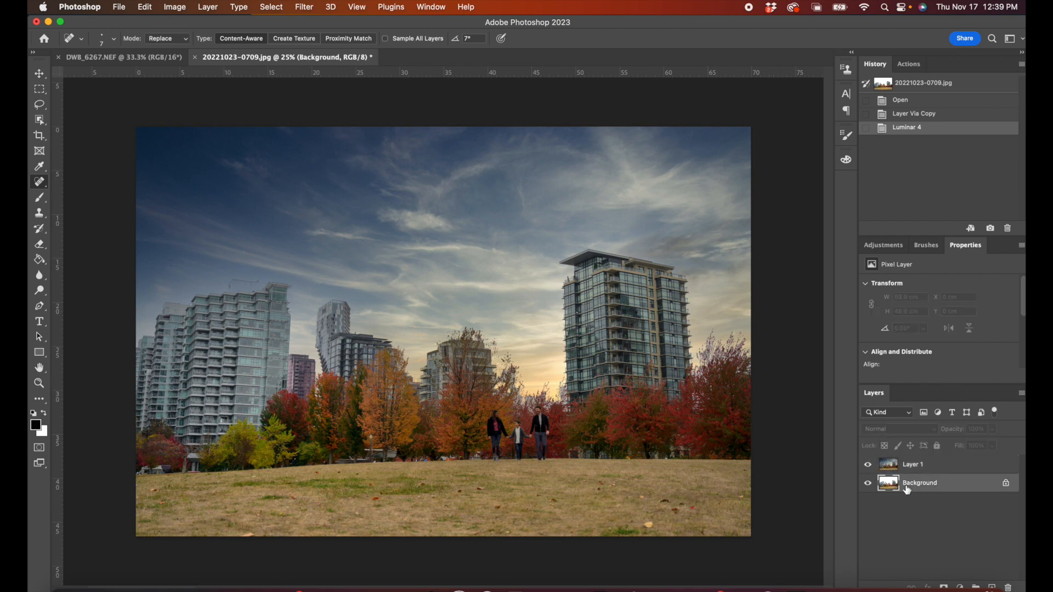
{"action": "left_click", "coordinate": [867, 465]}
{"action": "left_click", "coordinate": [908, 64]}
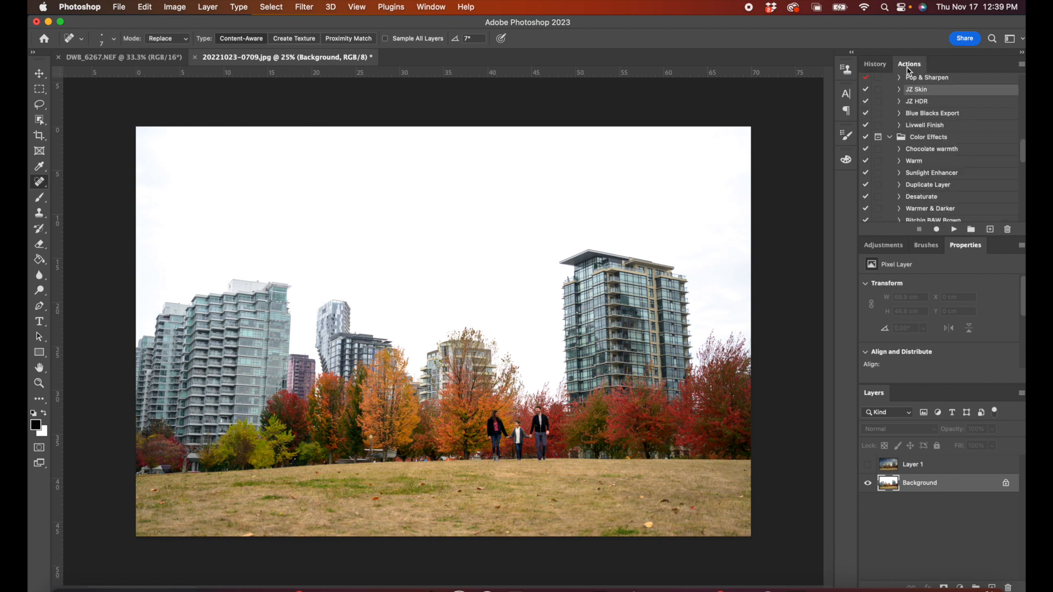
{"action": "left_click", "coordinate": [926, 162]}
{"action": "left_click", "coordinate": [954, 229]}
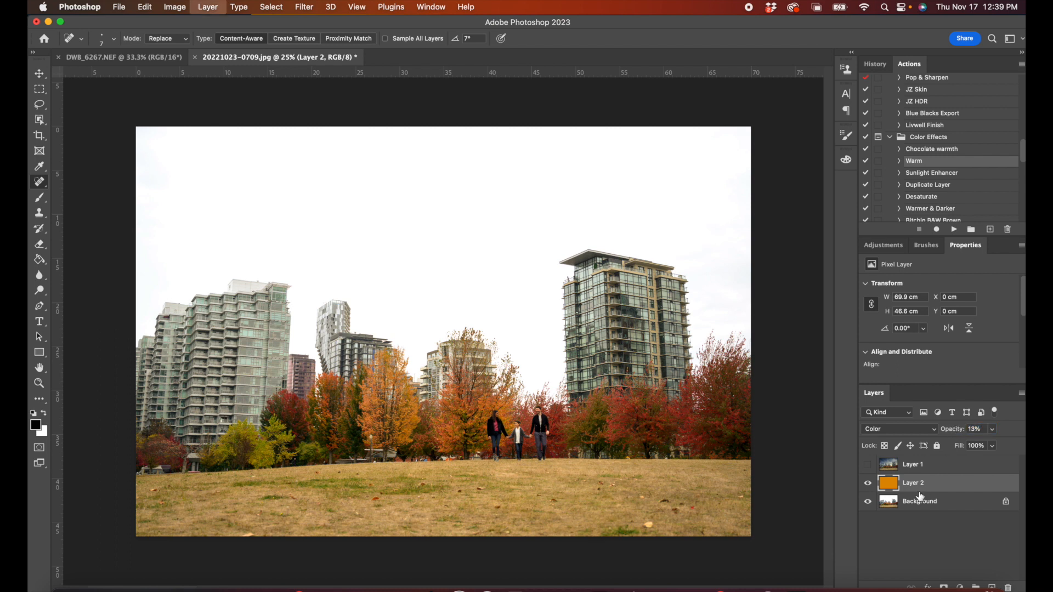
{"action": "key", "text": "Delete"}
Step: Adjust the Background layer's Levels with a white input of 247 and a slightly raised black point
{"action": "key", "text": "super+l"}
{"action": "left_click_drag", "start_coordinate": [897, 437], "coordinate": [893, 437]}
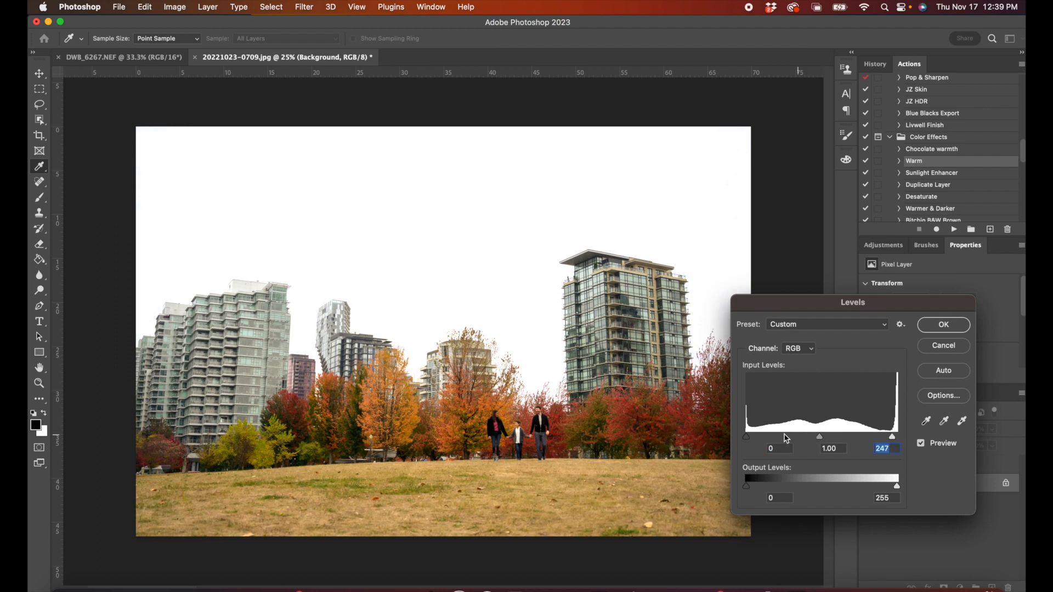
{"action": "left_click_drag", "start_coordinate": [746, 437], "coordinate": [752, 442]}
{"action": "left_click", "coordinate": [942, 325]}
Step: Raise the saturation of the Background layer's reds to +27 with Hue/Saturation
{"action": "key", "text": "super+u"}
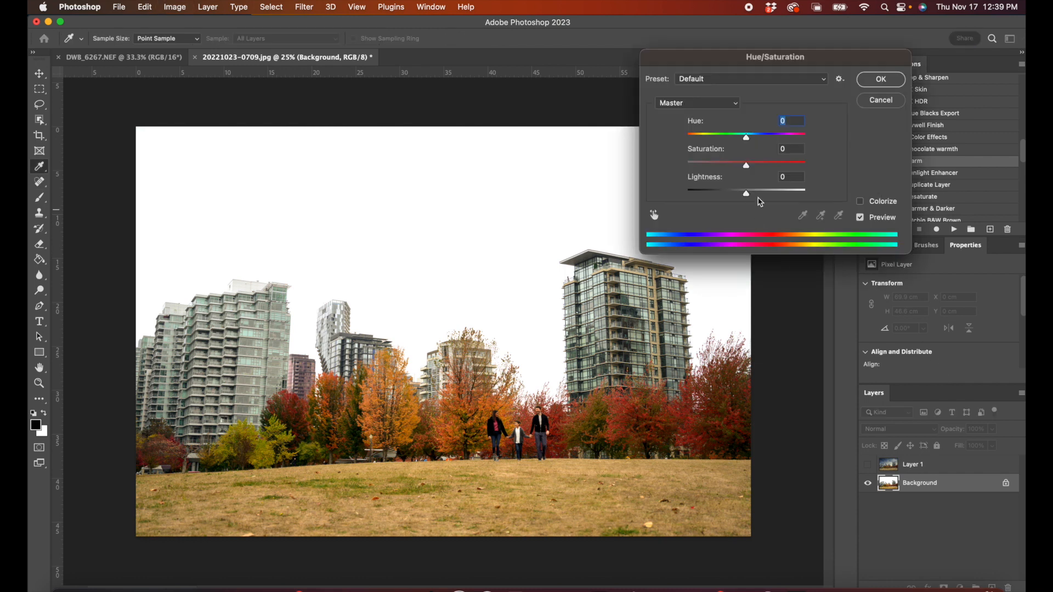
{"action": "left_click", "coordinate": [697, 103]}
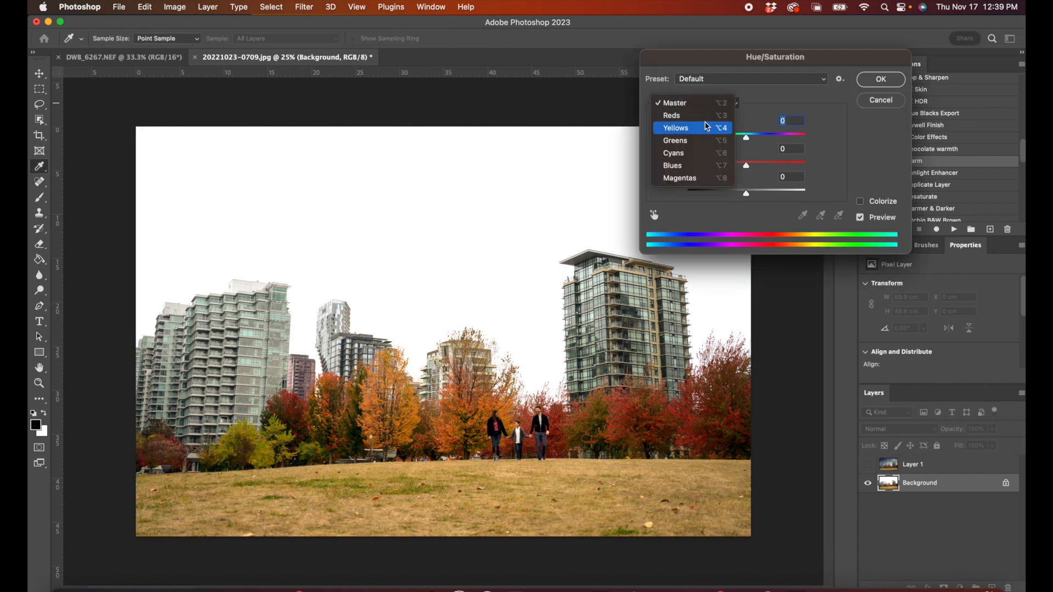
{"action": "left_click", "coordinate": [679, 117]}
{"action": "left_click", "coordinate": [763, 163]}
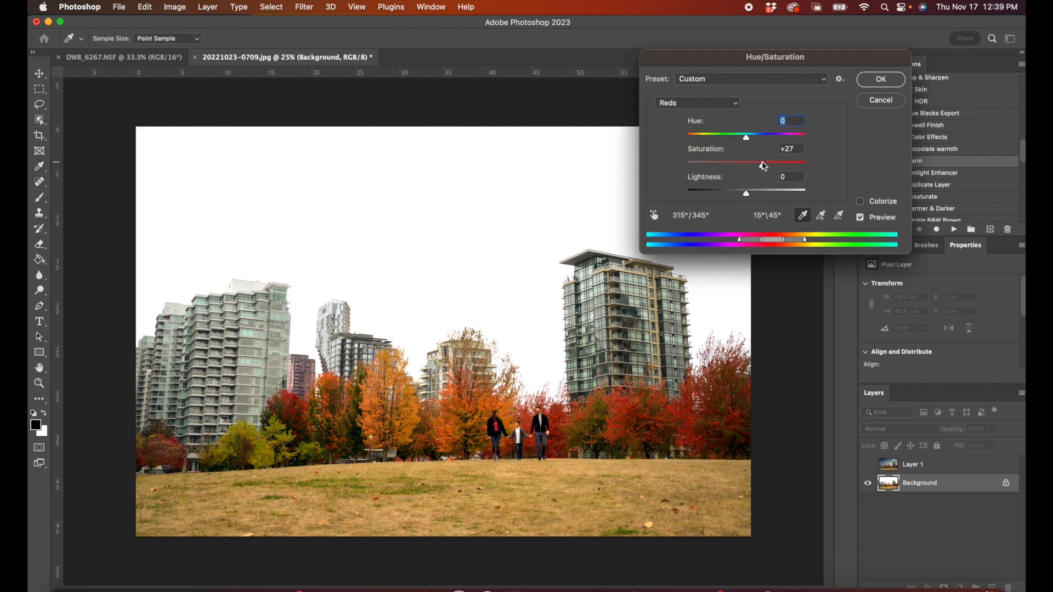
{"action": "key", "text": "Tab"}
{"action": "left_click", "coordinate": [877, 81]}
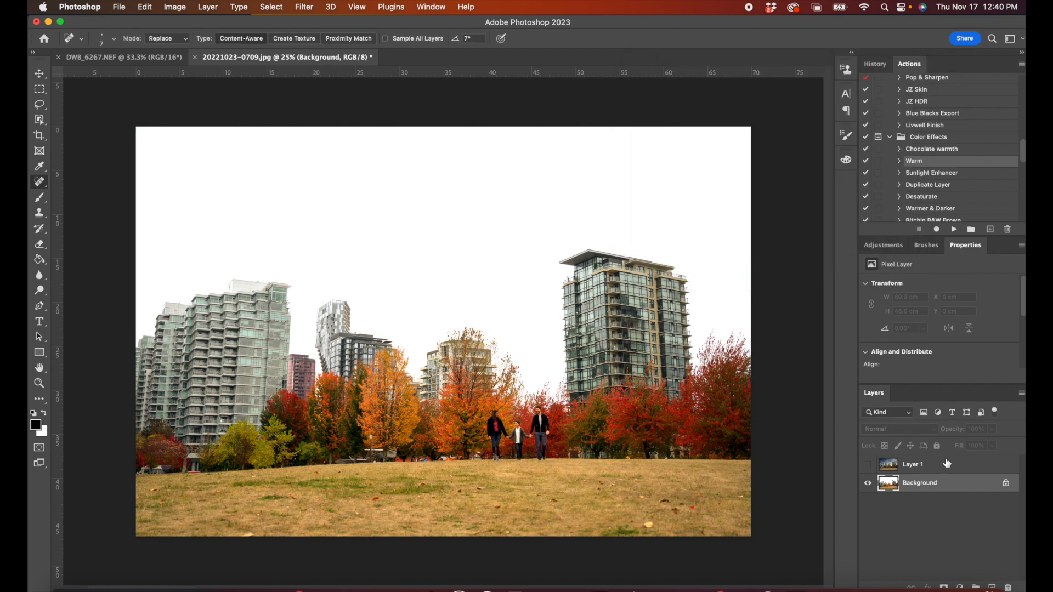
Step: Show Layer 1 again and give it a black layer mask that hides its contents
{"action": "left_click", "coordinate": [867, 464]}
{"action": "left_click", "coordinate": [918, 466]}
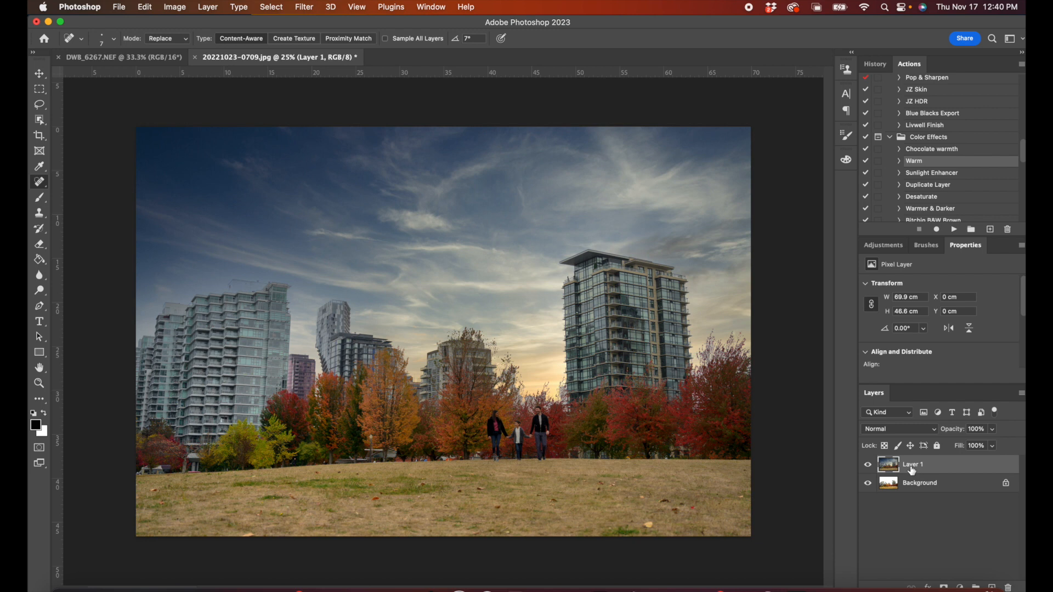
{"action": "key", "text": "b"}
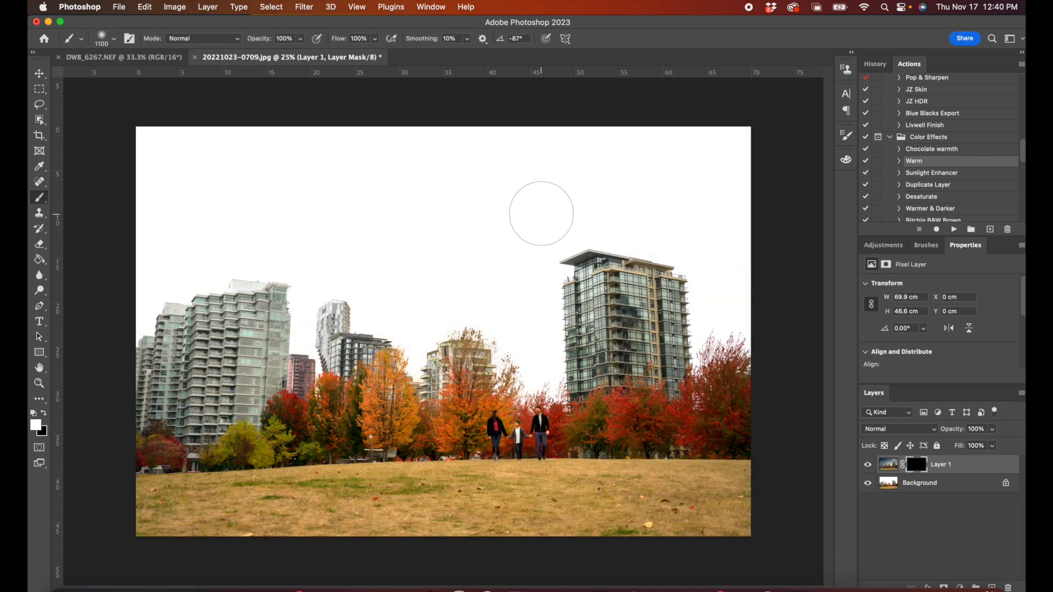
Step: Reveal the replaced sky and buildings with white-to-transparent linear gradients on Layer 1's mask, keeping the lower trees and grass masked
{"action": "key", "text": "g"}
{"action": "key", "text": "shift+g"}
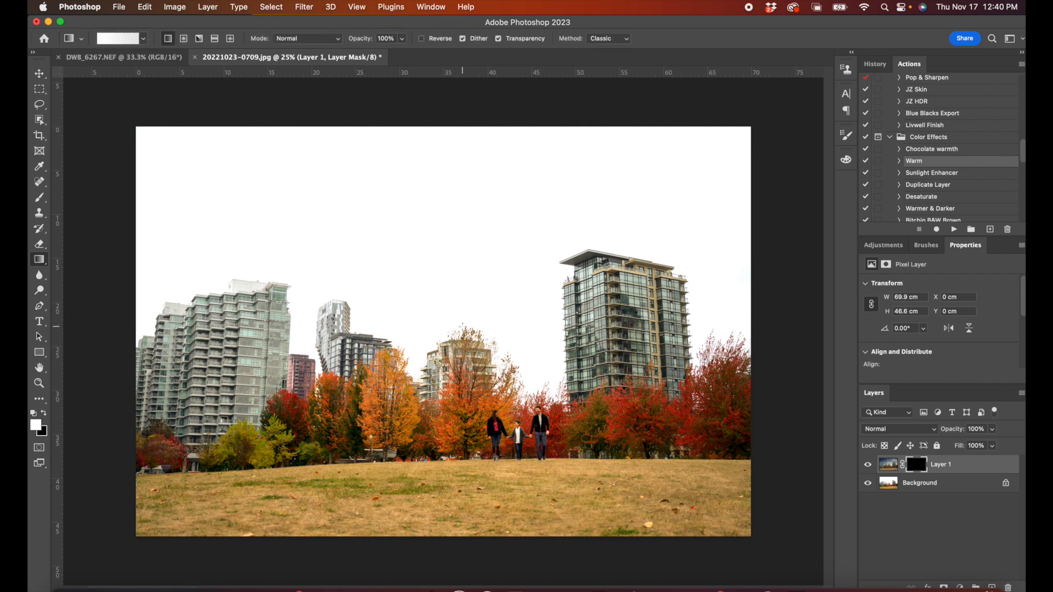
{"action": "left_click_drag", "start_coordinate": [465, 321], "coordinate": [465, 393]}
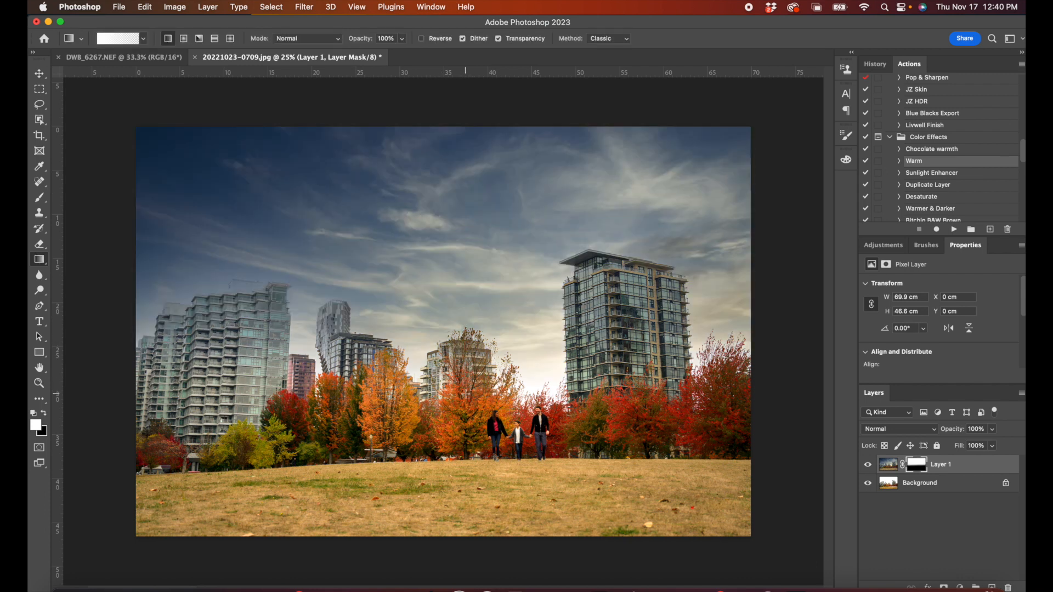
{"action": "left_click_drag", "start_coordinate": [549, 342], "coordinate": [531, 412]}
{"action": "left_click_drag", "start_coordinate": [255, 317], "coordinate": [285, 400]}
{"action": "left_click_drag", "start_coordinate": [211, 401], "coordinate": [264, 427]}
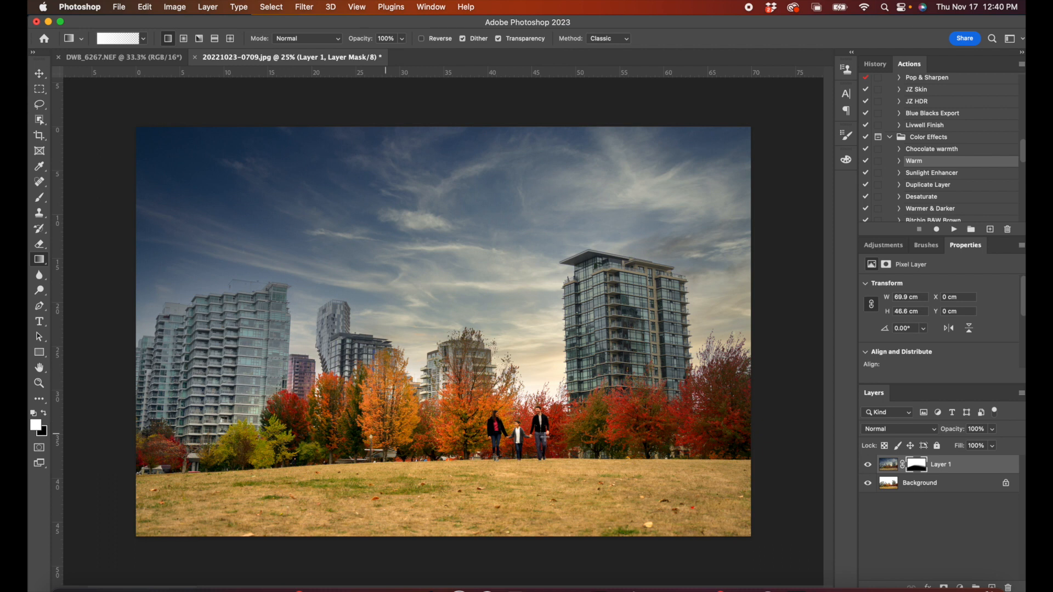
{"action": "left_click_drag", "start_coordinate": [520, 414], "coordinate": [501, 409]}
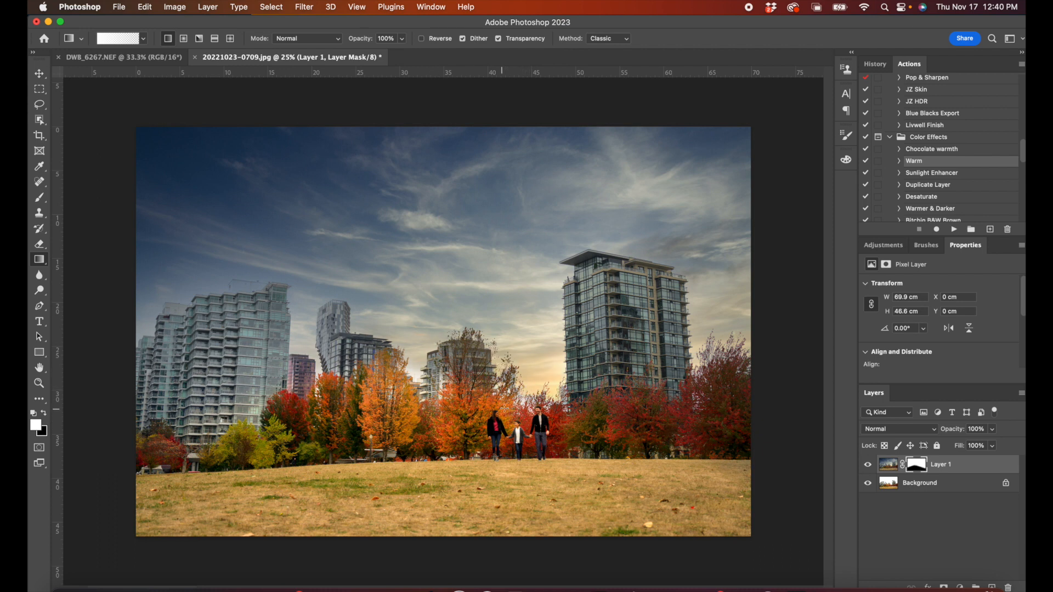
{"action": "left_click_drag", "start_coordinate": [417, 373], "coordinate": [421, 406]}
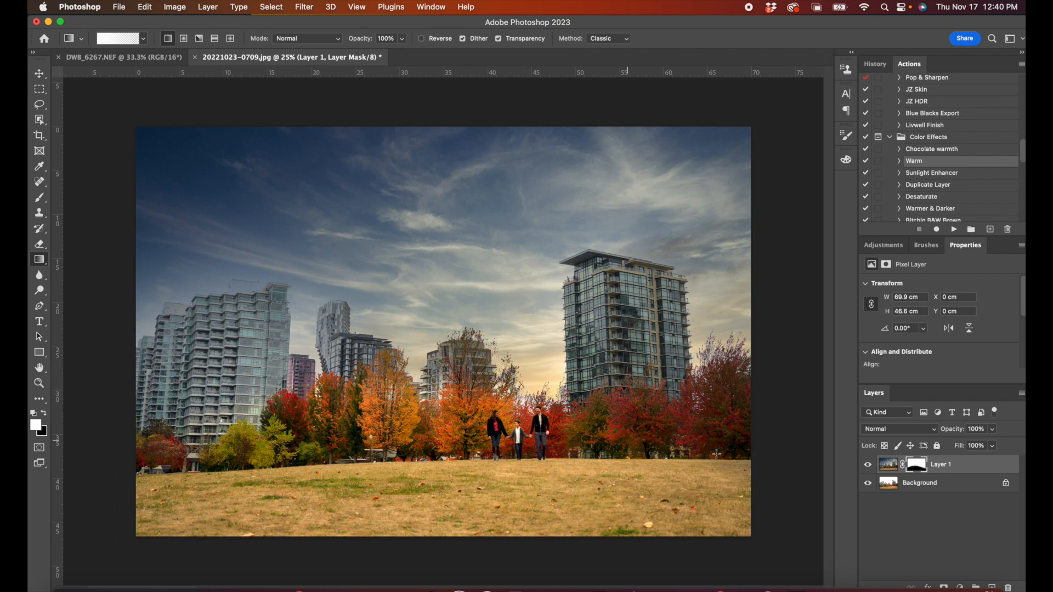
Step: Paint black on Layer 1's mask with an 1100-pixel brush over the red trees, the tall tower and the central orange trees
{"action": "left_click", "coordinate": [914, 465]}
{"action": "key", "text": "b"}
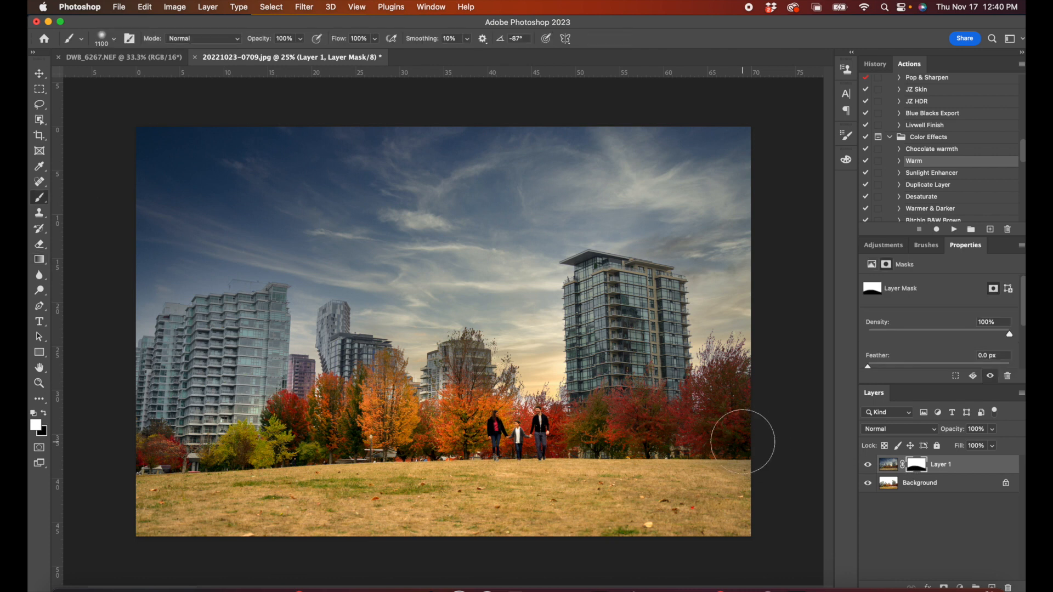
{"action": "key", "text": "x"}
{"action": "mouse_move", "coordinate": [727, 391]}
{"action": "left_mouse_down"}
{"action": "mouse_move", "coordinate": [722, 436]}
{"action": "mouse_move", "coordinate": [726, 394]}
{"action": "mouse_move", "coordinate": [718, 418]}
{"action": "mouse_move", "coordinate": [614, 426]}
{"action": "mouse_move", "coordinate": [606, 313]}
{"action": "mouse_move", "coordinate": [648, 304]}
{"action": "mouse_move", "coordinate": [653, 371]}
{"action": "mouse_move", "coordinate": [602, 297]}
{"action": "left_mouse_up"}
{"action": "left_click_drag", "start_coordinate": [472, 370], "coordinate": [450, 366]}
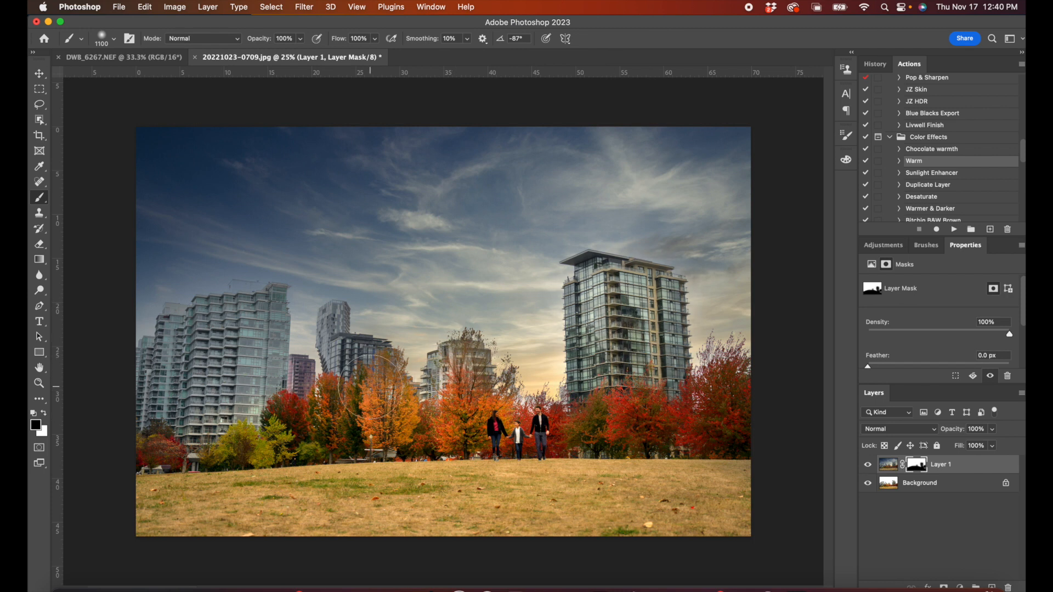
Step: Undo the most recent mask brush strokes over the central orange trees and the tall tower
{"action": "key", "text": "super+z"}
{"action": "key", "text": "super+z"}
{"action": "key", "text": "super+z"}
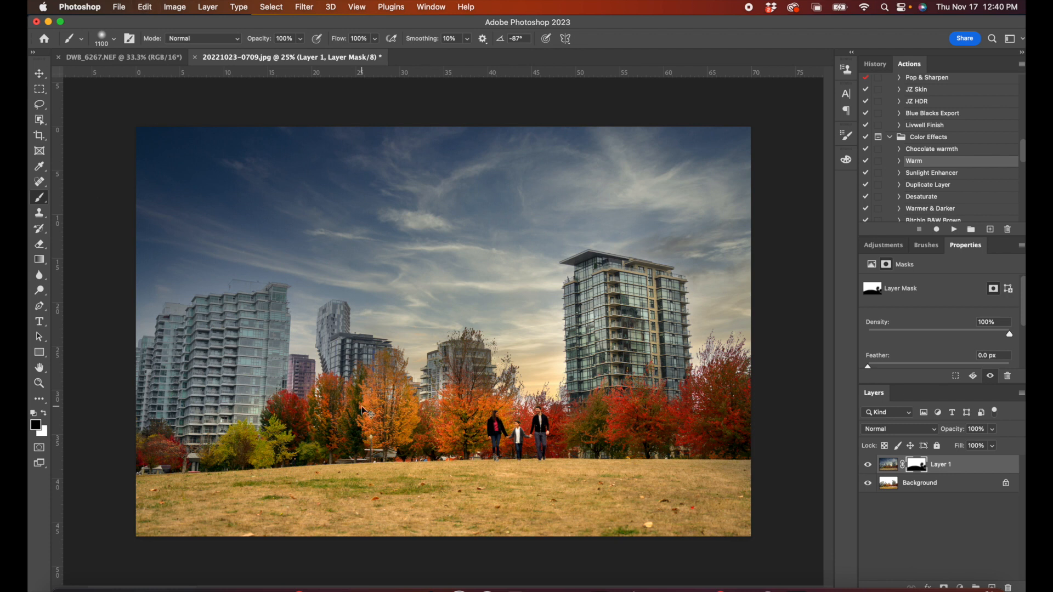
{"action": "key", "text": "super+z"}
{"action": "key", "text": "super+z"}
{"action": "key", "text": "super+z"}
{"action": "key", "text": "super+z"}
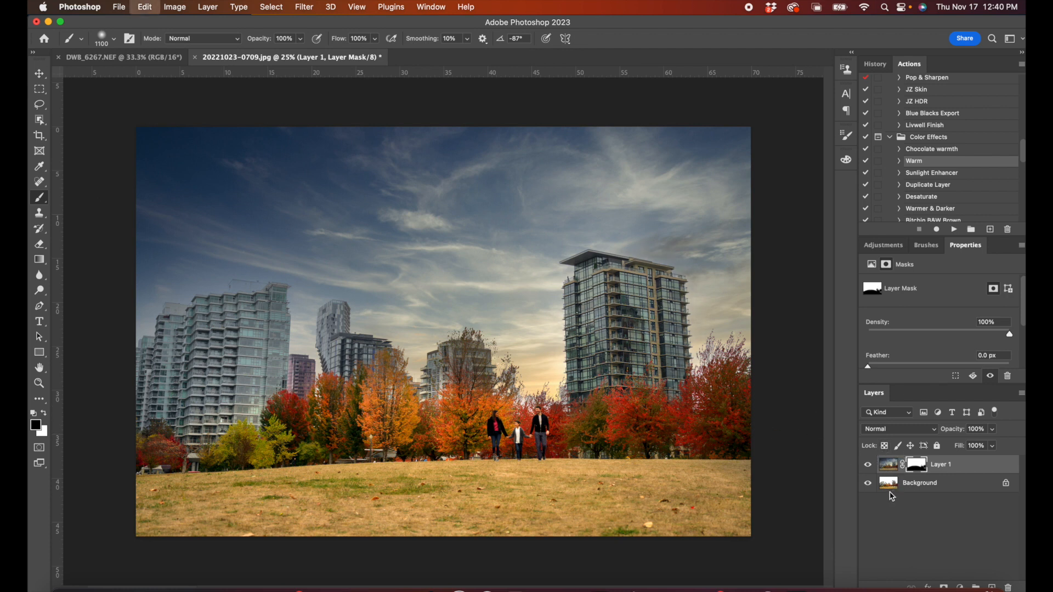
Step: Select the buildings and the tree line on the Background layer with the Object Selection tool, combining the areas into one selection
{"action": "left_click", "coordinate": [912, 490]}
{"action": "key", "text": "w"}
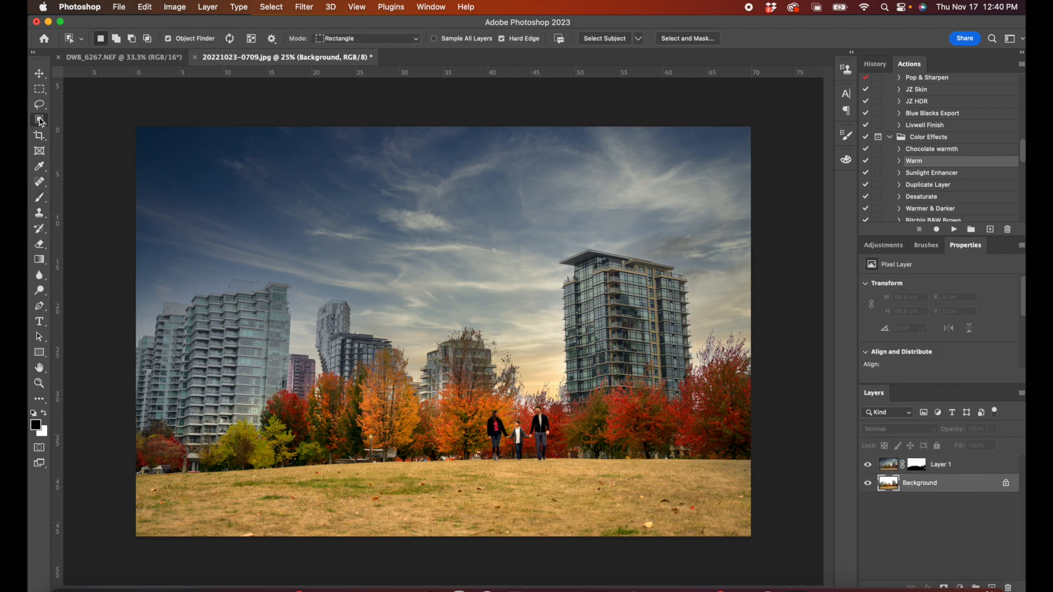
{"action": "left_click_drag", "start_coordinate": [141, 215], "coordinate": [772, 483]}
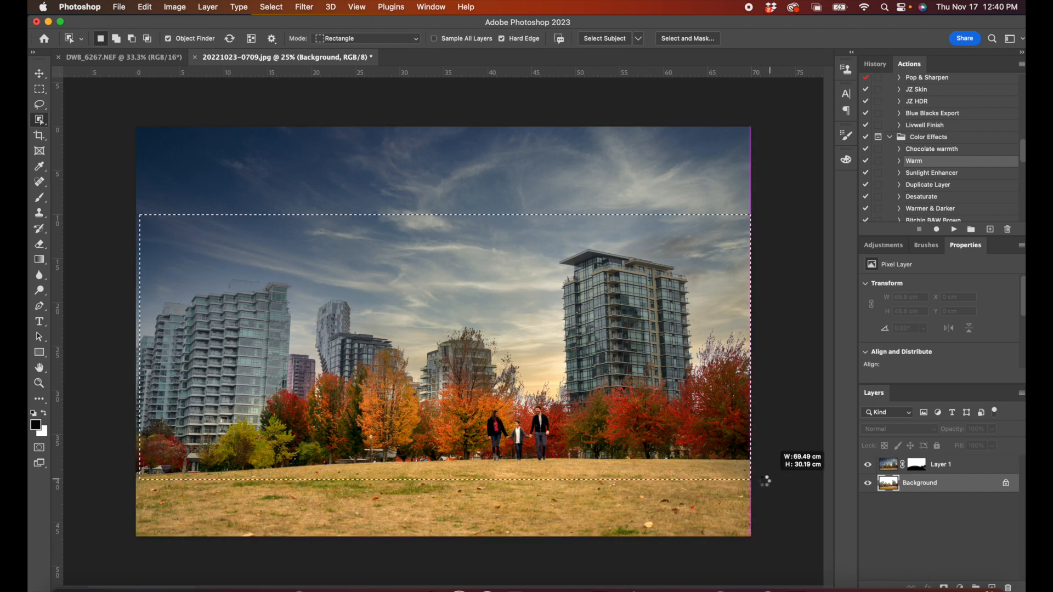
{"action": "left_click_drag", "start_coordinate": [763, 478], "coordinate": [762, 478]}
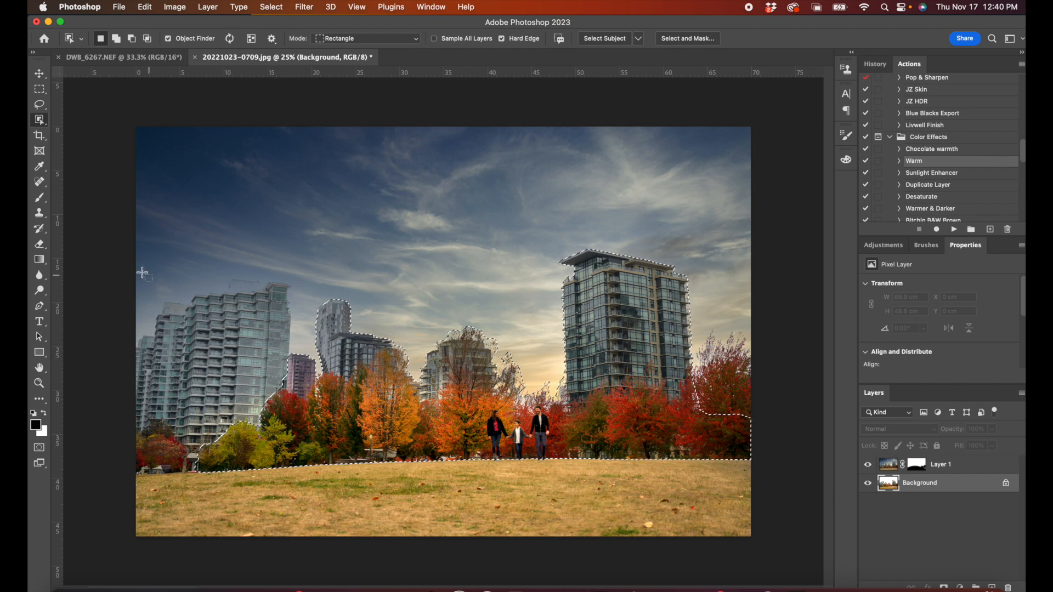
{"action": "left_click_drag", "start_coordinate": [139, 270], "coordinate": [296, 467]}
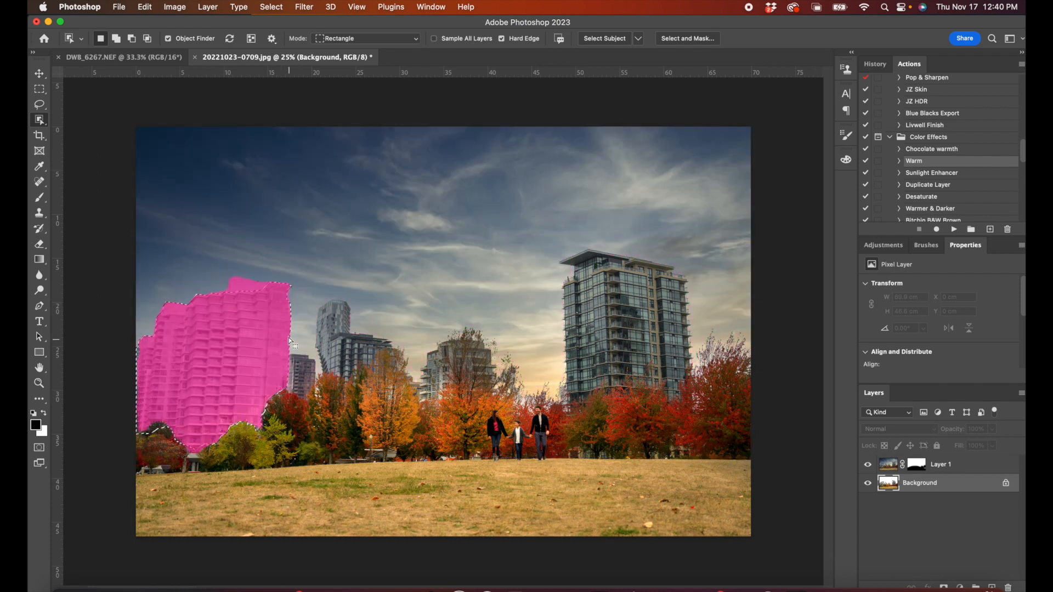
{"action": "left_click_drag", "start_coordinate": [291, 246], "coordinate": [747, 457]}
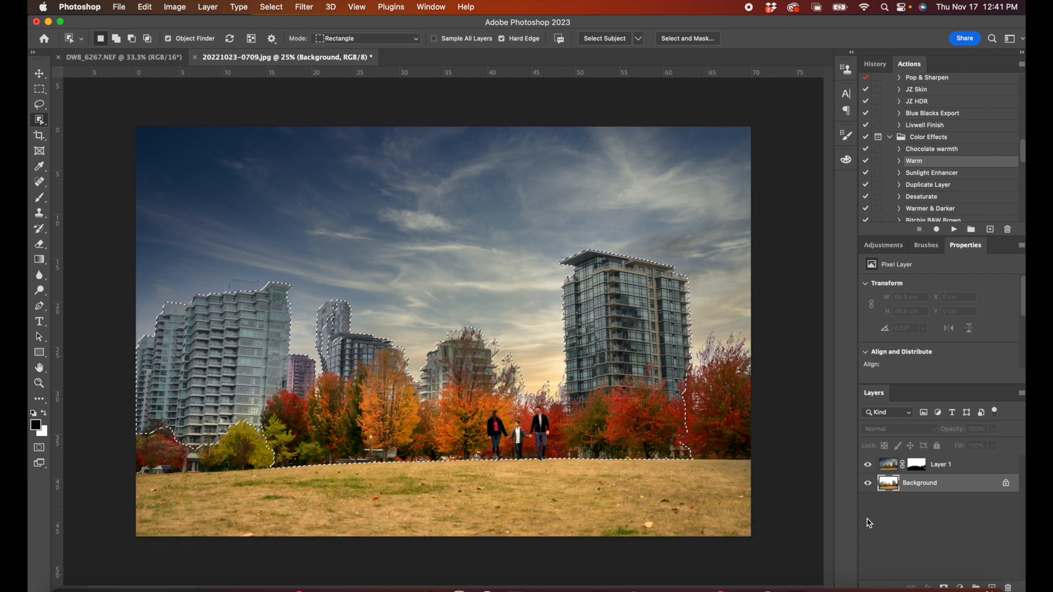
Step: Paint black on Layer 1's mask inside the selection across the buildings and trees with the 1100-pixel brush, and deselect
{"action": "left_click", "coordinate": [914, 464]}
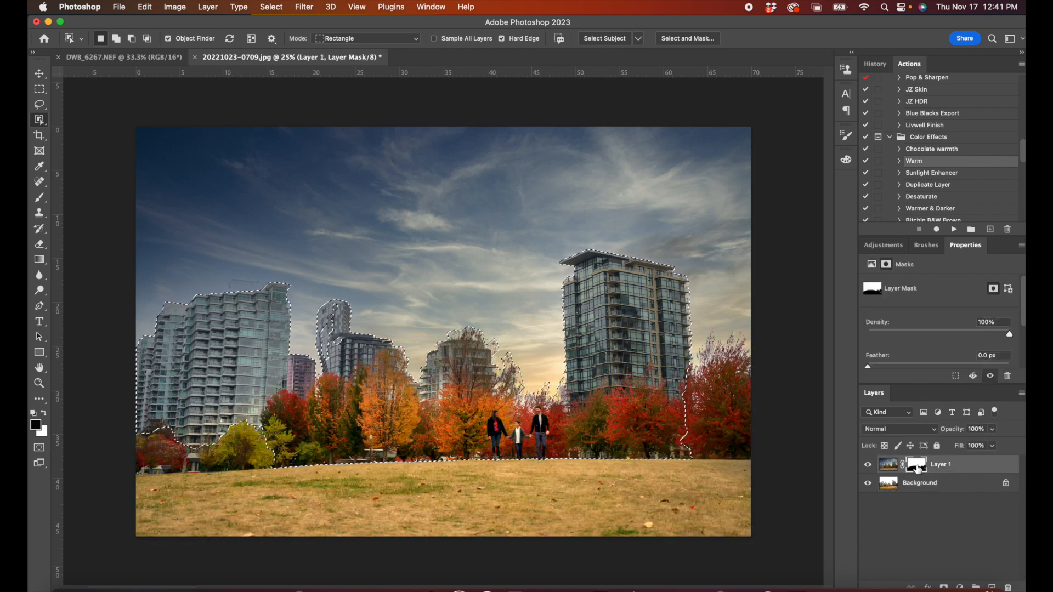
{"action": "key", "text": "b"}
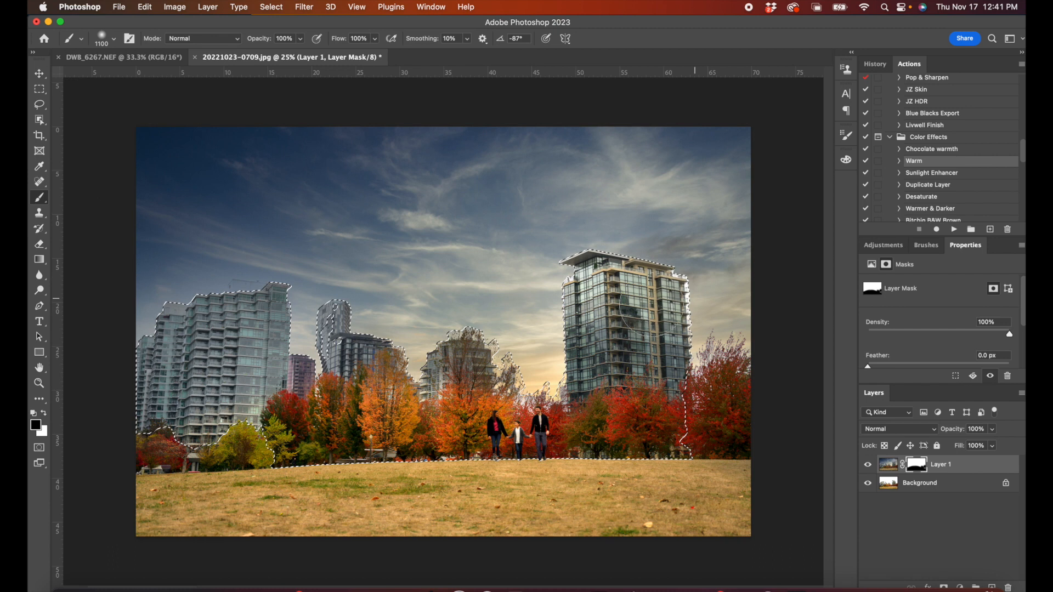
{"action": "mouse_move", "coordinate": [662, 390]}
{"action": "left_mouse_down"}
{"action": "mouse_move", "coordinate": [527, 417]}
{"action": "mouse_move", "coordinate": [384, 362]}
{"action": "mouse_move", "coordinate": [466, 350]}
{"action": "mouse_move", "coordinate": [323, 379]}
{"action": "mouse_move", "coordinate": [296, 329]}
{"action": "mouse_move", "coordinate": [252, 405]}
{"action": "mouse_move", "coordinate": [264, 317]}
{"action": "mouse_move", "coordinate": [203, 307]}
{"action": "mouse_move", "coordinate": [150, 394]}
{"action": "left_mouse_up"}
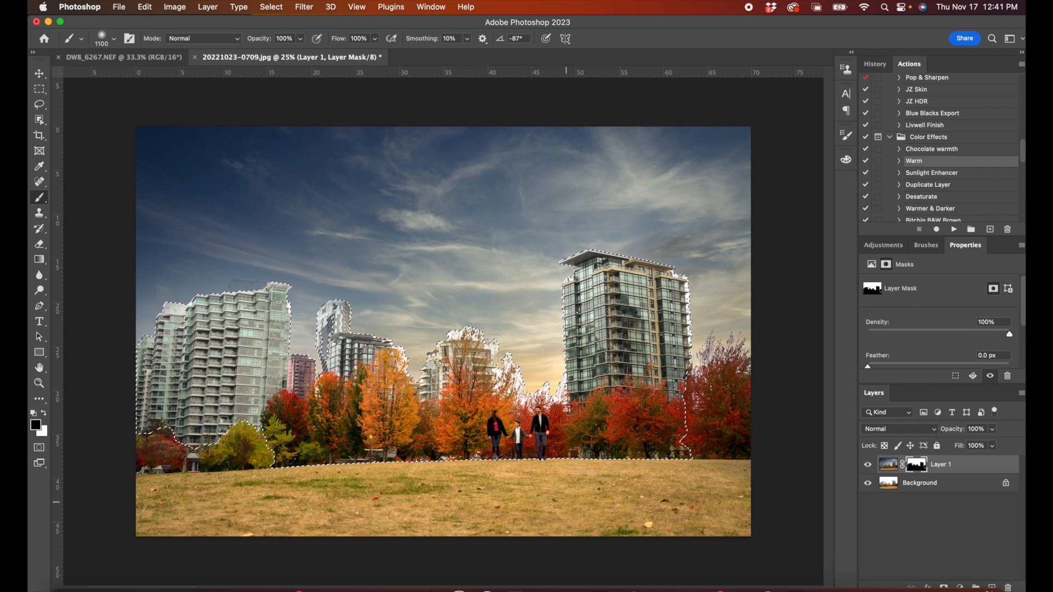
{"action": "key", "text": "l"}
{"action": "key", "text": "super+d"}
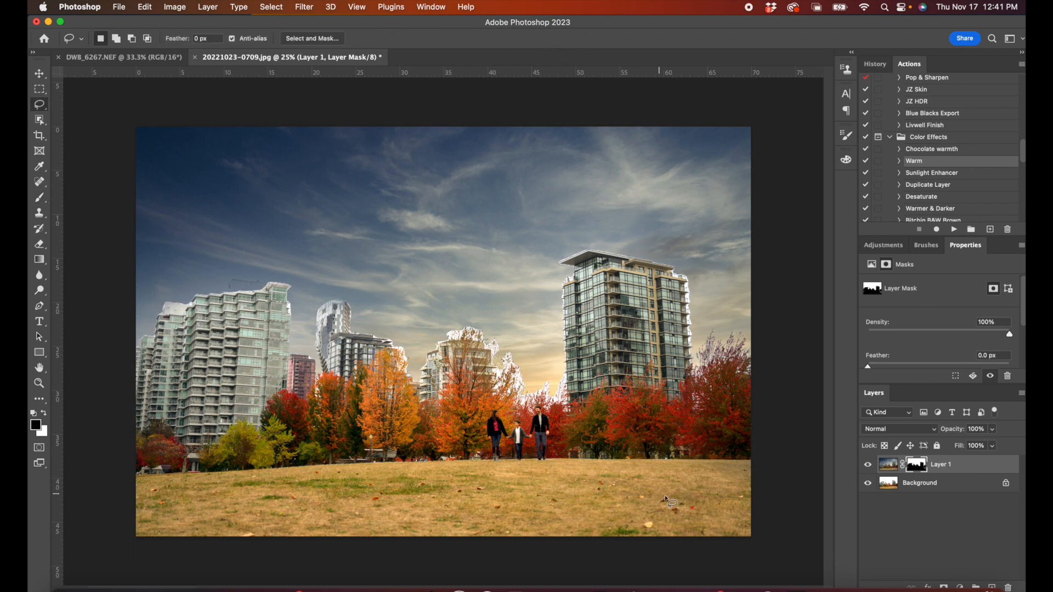
Step: Paint white on Layer 1's mask around the tall tower's edges with a 500-pixel brush at 38% opacity to restore the sky
{"action": "key", "text": "b"}
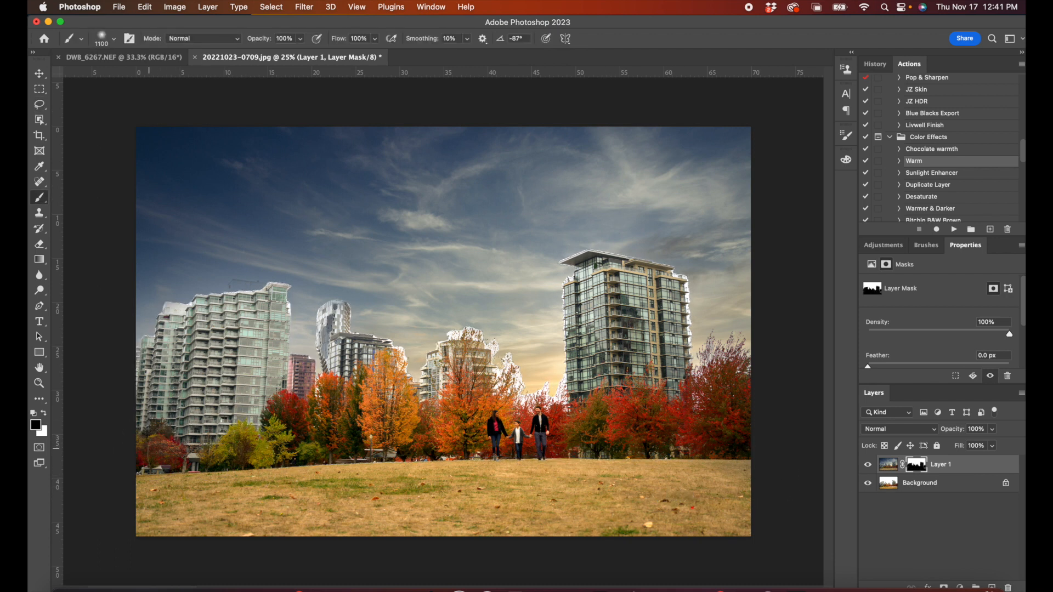
{"action": "key", "text": "x"}
{"action": "key", "text": "x"}
{"action": "key", "text": "x"}
{"action": "key", "text": "x"}
{"action": "key", "text": "]"}
{"action": "left_click_drag", "start_coordinate": [260, 40], "coordinate": [249, 40]}
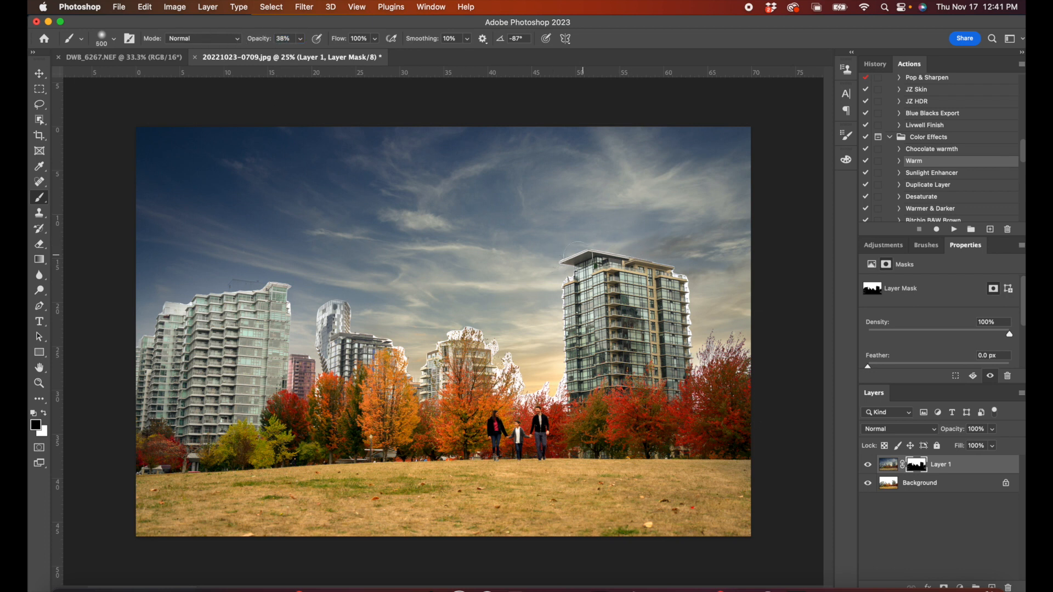
{"action": "left_click_drag", "start_coordinate": [576, 250], "coordinate": [604, 237]}
{"action": "key", "text": "super+z"}
{"action": "key", "text": "x"}
{"action": "mouse_move", "coordinate": [571, 245]}
{"action": "left_mouse_down"}
{"action": "mouse_move", "coordinate": [642, 258]}
{"action": "mouse_move", "coordinate": [692, 287]}
{"action": "mouse_move", "coordinate": [700, 387]}
{"action": "left_mouse_up"}
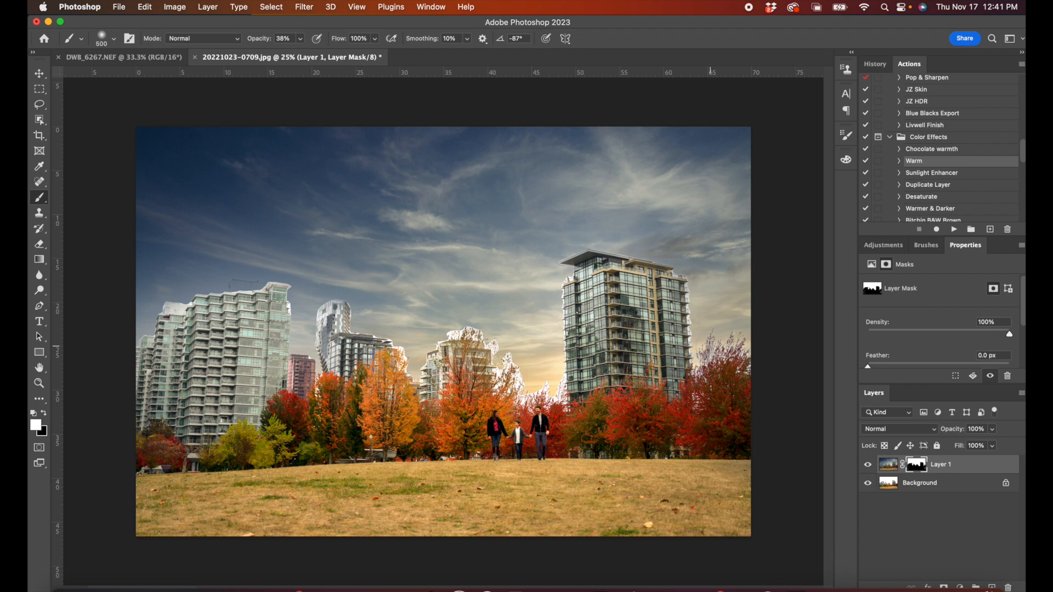
{"action": "left_click", "coordinate": [690, 301]}
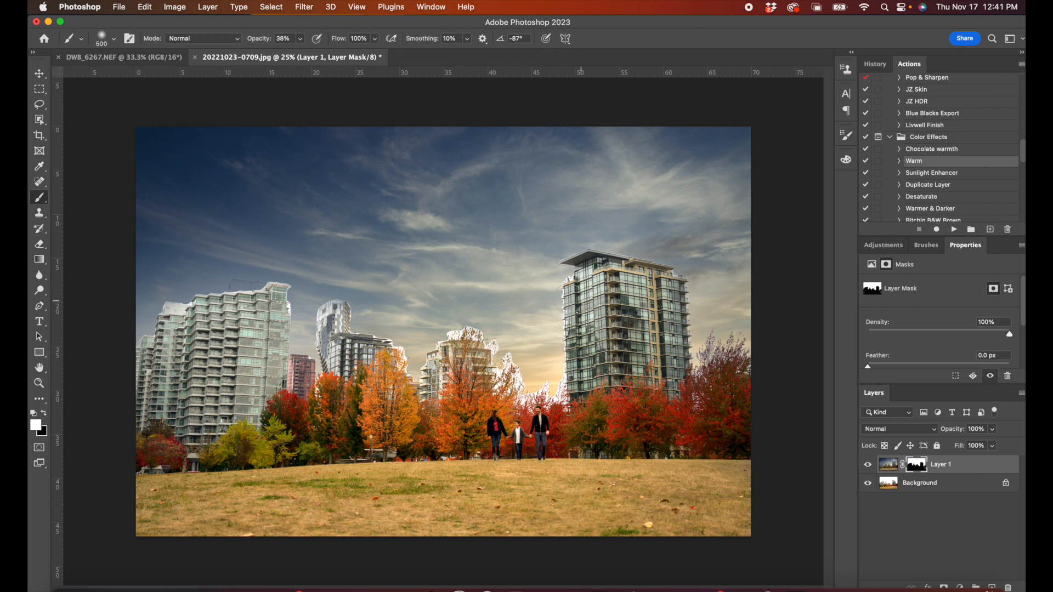
Step: Paint white on Layer 1's mask along the central treetops and the edges of the other buildings to remove the bright fringes
{"action": "mouse_move", "coordinate": [567, 384]}
{"action": "left_mouse_down"}
{"action": "mouse_move", "coordinate": [570, 392]}
{"action": "mouse_move", "coordinate": [515, 395]}
{"action": "left_mouse_up"}
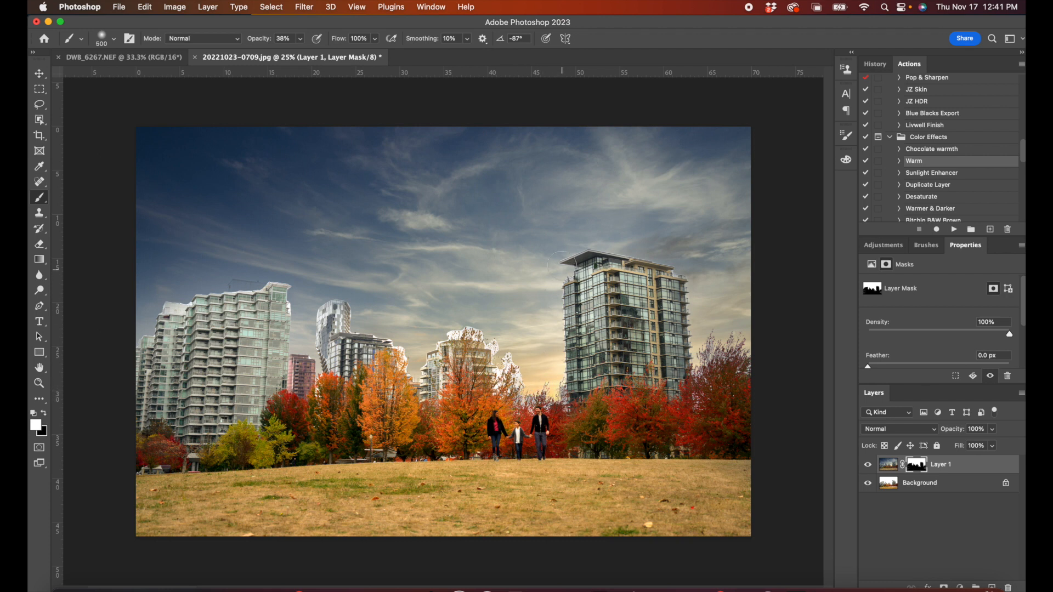
{"action": "mouse_move", "coordinate": [490, 386]}
{"action": "left_mouse_down"}
{"action": "mouse_move", "coordinate": [504, 384]}
{"action": "mouse_move", "coordinate": [510, 362]}
{"action": "mouse_move", "coordinate": [471, 334]}
{"action": "mouse_move", "coordinate": [436, 335]}
{"action": "mouse_move", "coordinate": [441, 344]}
{"action": "mouse_move", "coordinate": [411, 350]}
{"action": "mouse_move", "coordinate": [433, 379]}
{"action": "mouse_move", "coordinate": [427, 392]}
{"action": "left_mouse_up"}
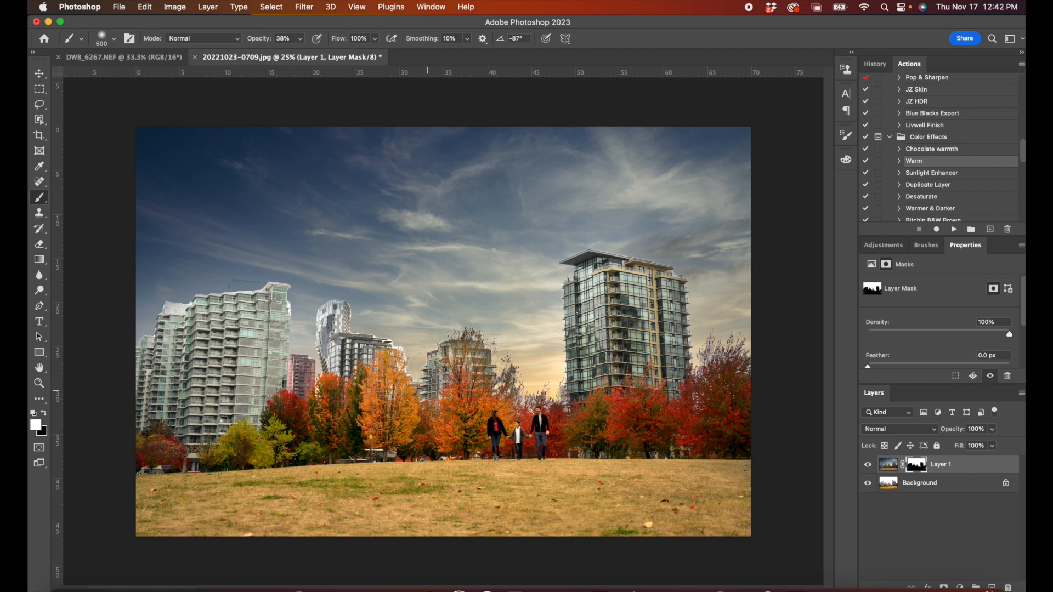
{"action": "mouse_move", "coordinate": [410, 347]}
{"action": "left_mouse_down"}
{"action": "mouse_move", "coordinate": [399, 356]}
{"action": "mouse_move", "coordinate": [403, 341]}
{"action": "mouse_move", "coordinate": [337, 317]}
{"action": "mouse_move", "coordinate": [357, 326]}
{"action": "mouse_move", "coordinate": [302, 335]}
{"action": "left_mouse_up"}
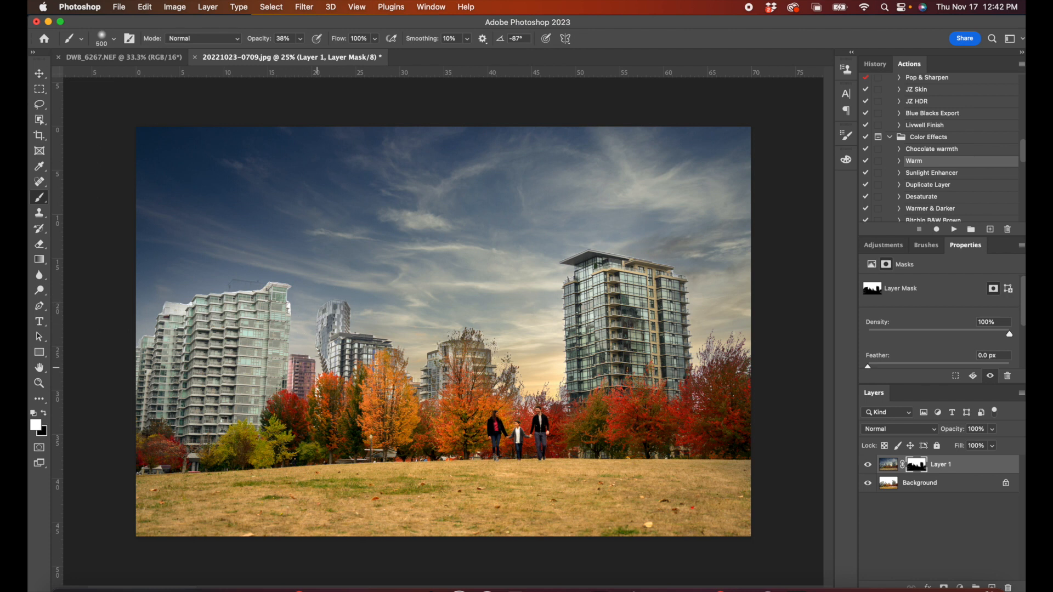
{"action": "mouse_move", "coordinate": [299, 322]}
{"action": "left_mouse_down"}
{"action": "mouse_move", "coordinate": [289, 290]}
{"action": "mouse_move", "coordinate": [298, 314]}
{"action": "mouse_move", "coordinate": [181, 309]}
{"action": "mouse_move", "coordinate": [269, 361]}
{"action": "mouse_move", "coordinate": [245, 387]}
{"action": "left_mouse_up"}
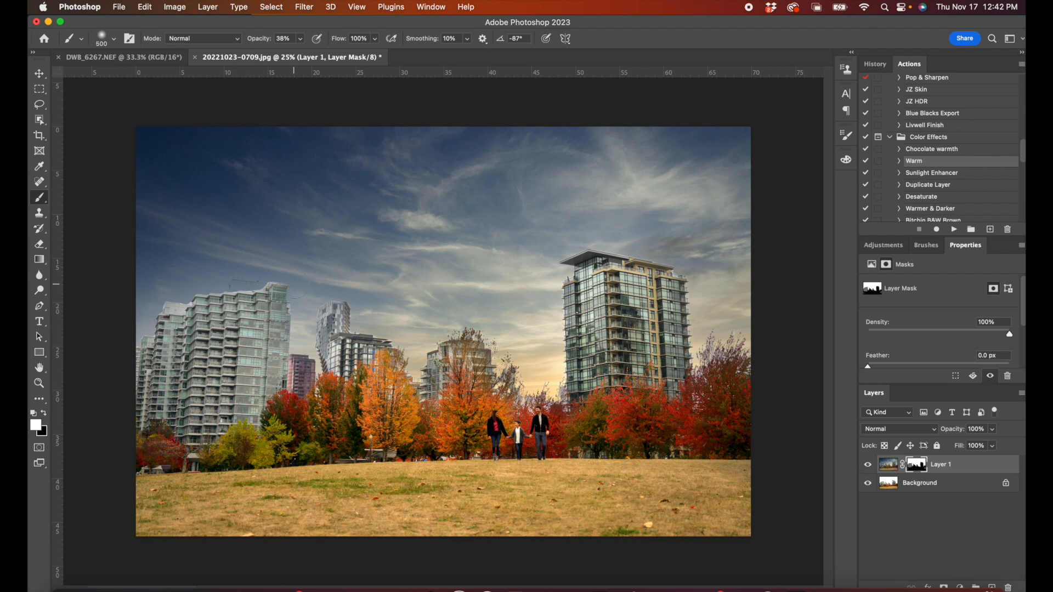
{"action": "left_click_drag", "start_coordinate": [260, 277], "coordinate": [208, 295]}
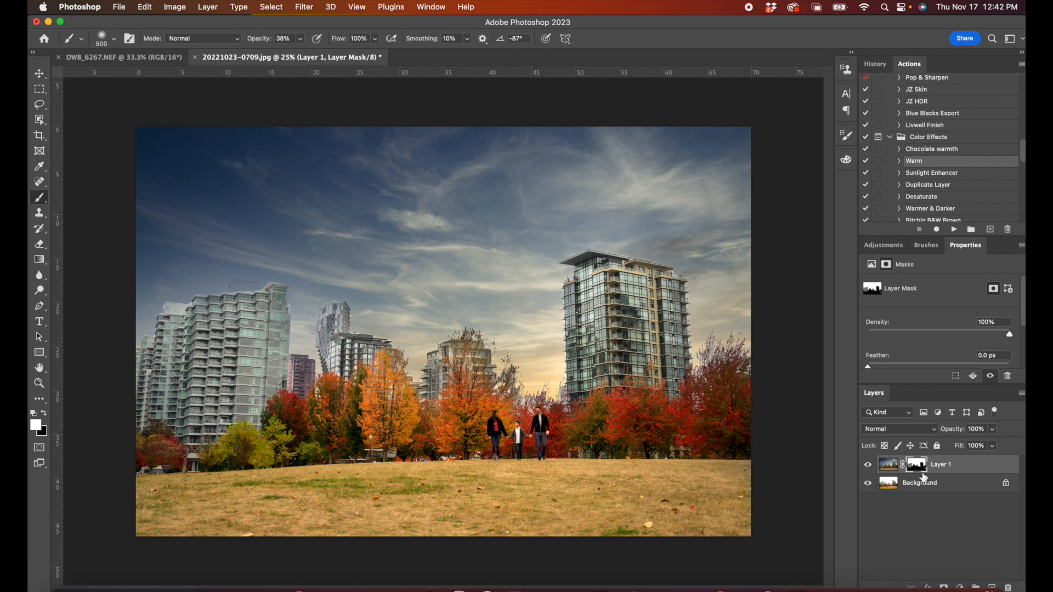
Step: Brighten Layer 1's image with Levels, setting the white input level to 237
{"action": "left_click", "coordinate": [885, 470]}
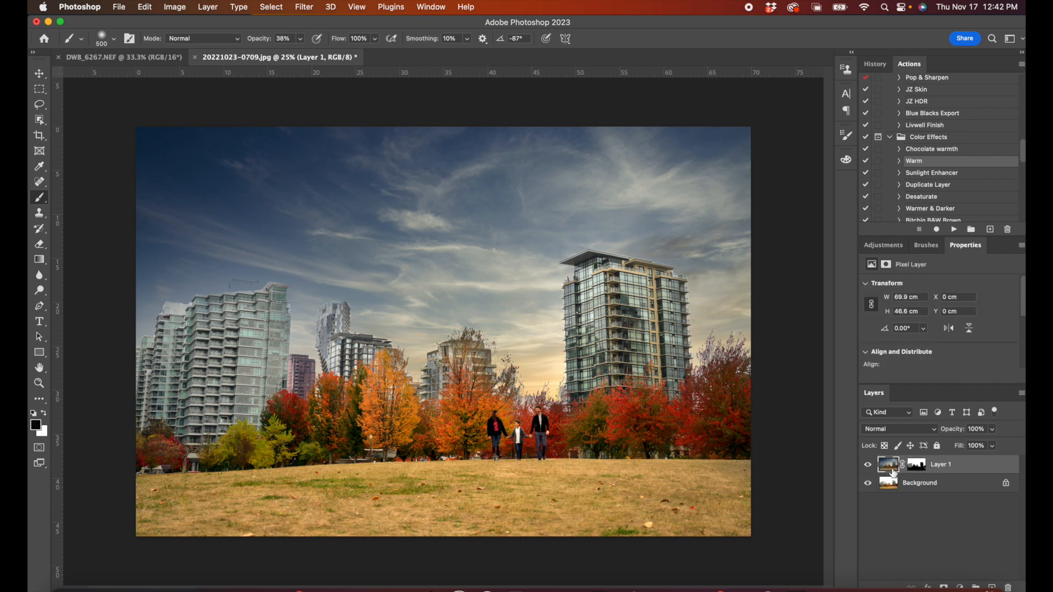
{"action": "key", "text": "super+l"}
{"action": "left_click_drag", "start_coordinate": [899, 439], "coordinate": [887, 439]}
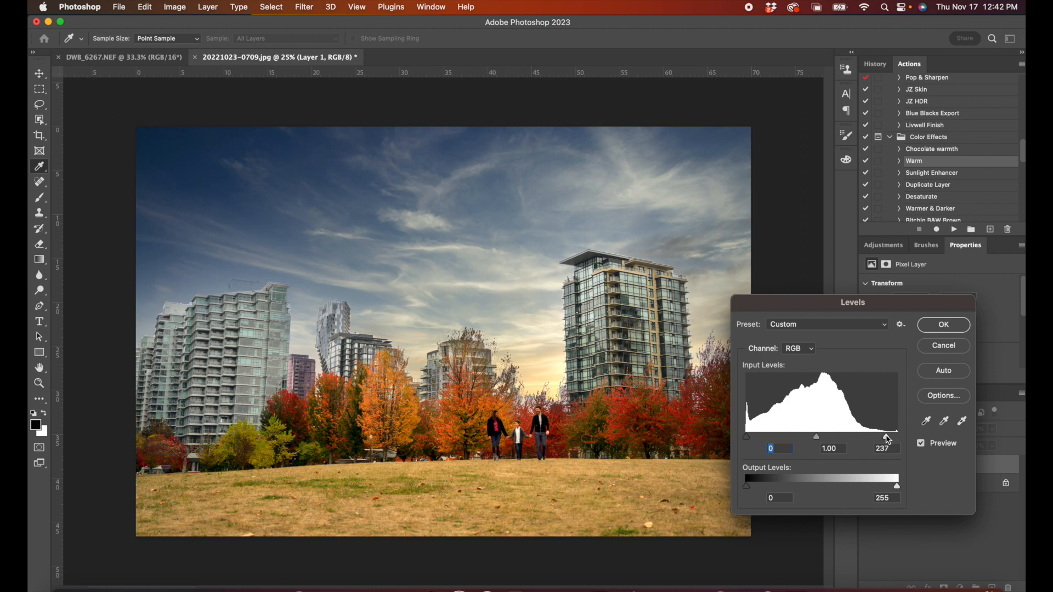
{"action": "left_click", "coordinate": [943, 324]}
Step: Raise Layer 1's saturation to +13 with Hue/Saturation and merge it down into the Background
{"action": "key", "text": "super+u"}
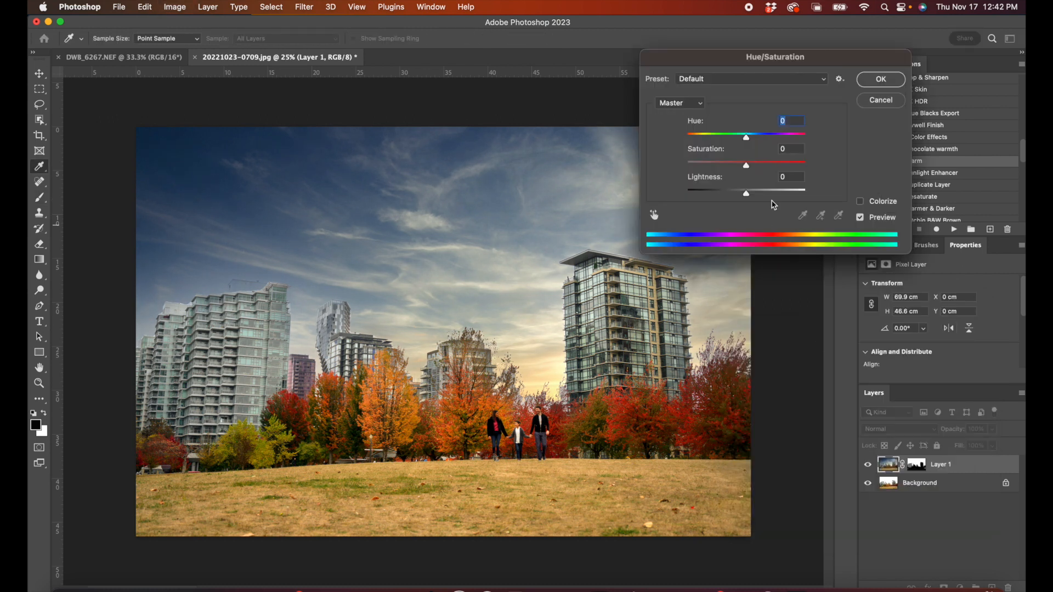
{"action": "left_click_drag", "start_coordinate": [746, 166], "coordinate": [756, 166]}
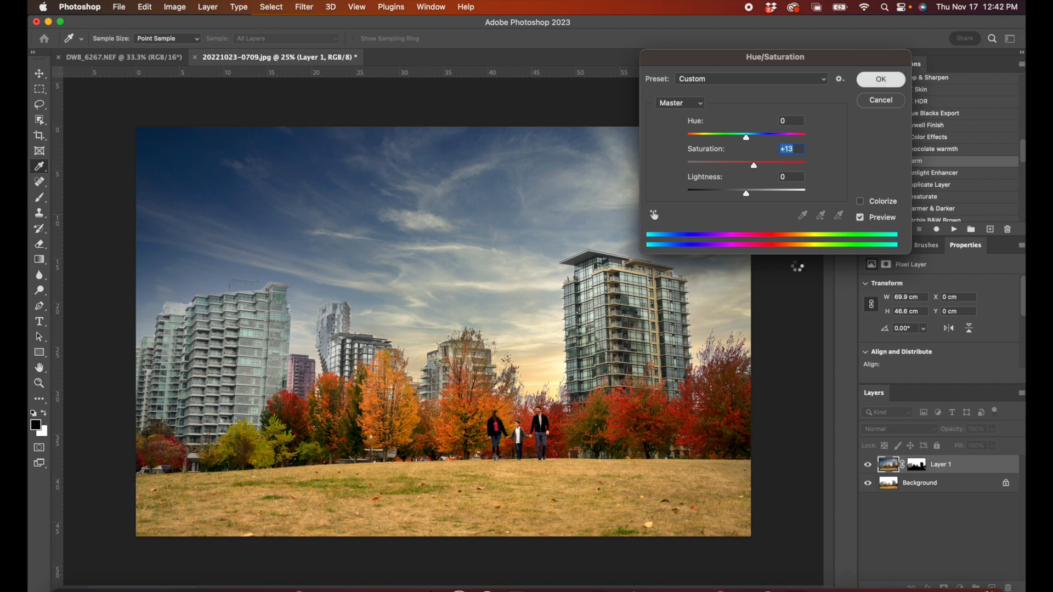
{"action": "key", "text": "Return"}
{"action": "key", "text": "b"}
{"action": "key", "text": "super+e"}
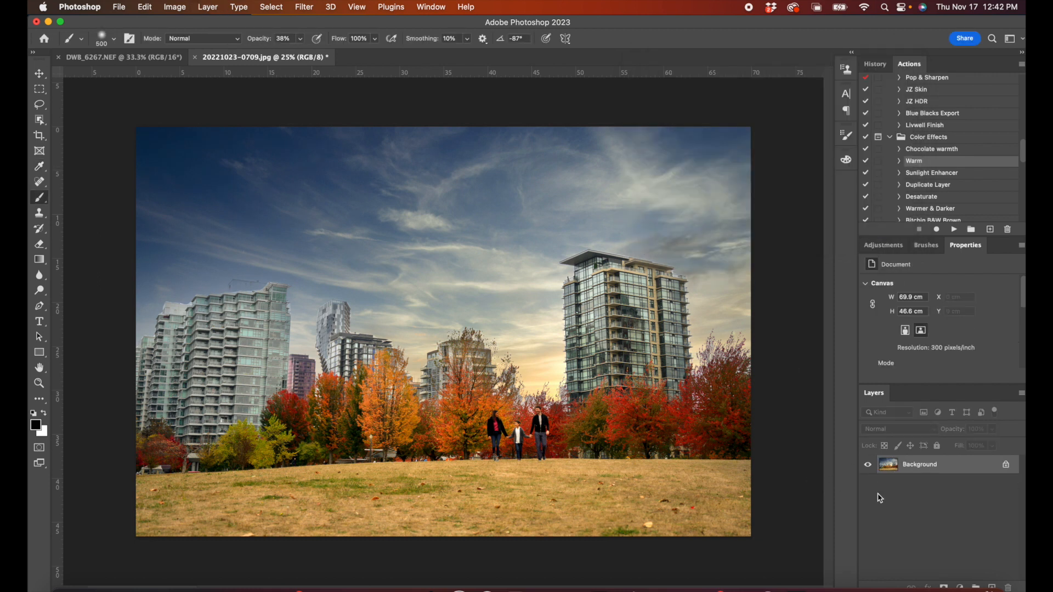
Step: Clean up the stray branches and edge remnants above the trees behind the family with a 100-pixel Spot Healing Brush
{"action": "key", "text": "j"}
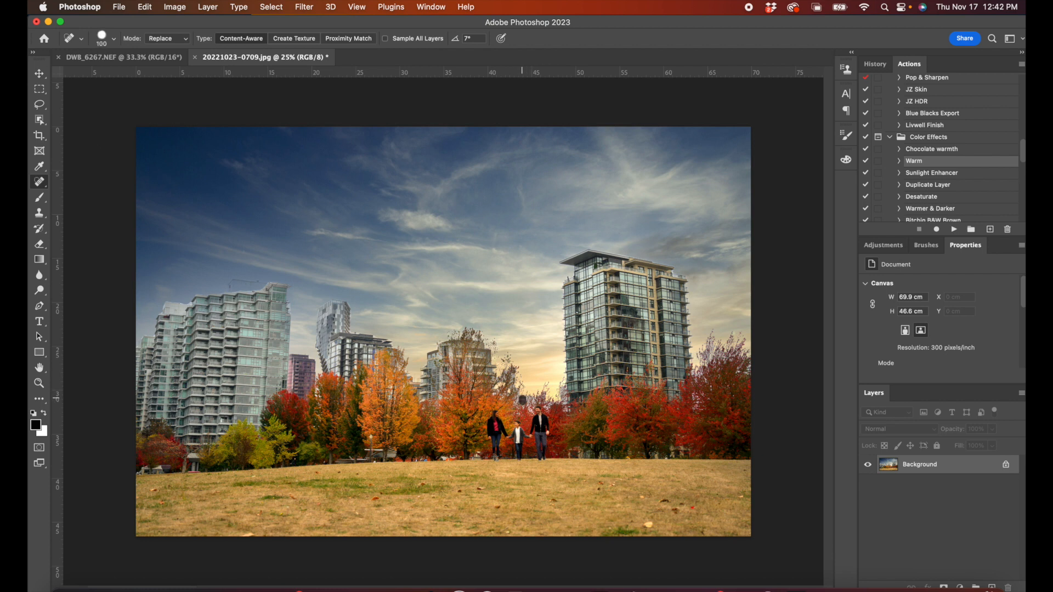
{"action": "left_click", "coordinate": [527, 398]}
{"action": "left_click", "coordinate": [528, 409]}
{"action": "mouse_move", "coordinate": [561, 404]}
{"action": "left_mouse_down"}
{"action": "mouse_move", "coordinate": [560, 380]}
{"action": "mouse_move", "coordinate": [566, 420]}
{"action": "mouse_move", "coordinate": [566, 406]}
{"action": "mouse_move", "coordinate": [516, 376]}
{"action": "left_mouse_up"}
{"action": "left_click", "coordinate": [518, 391]}
{"action": "left_click", "coordinate": [508, 376]}
{"action": "left_click", "coordinate": [504, 375]}
{"action": "left_click_drag", "start_coordinate": [502, 377], "coordinate": [499, 378]}
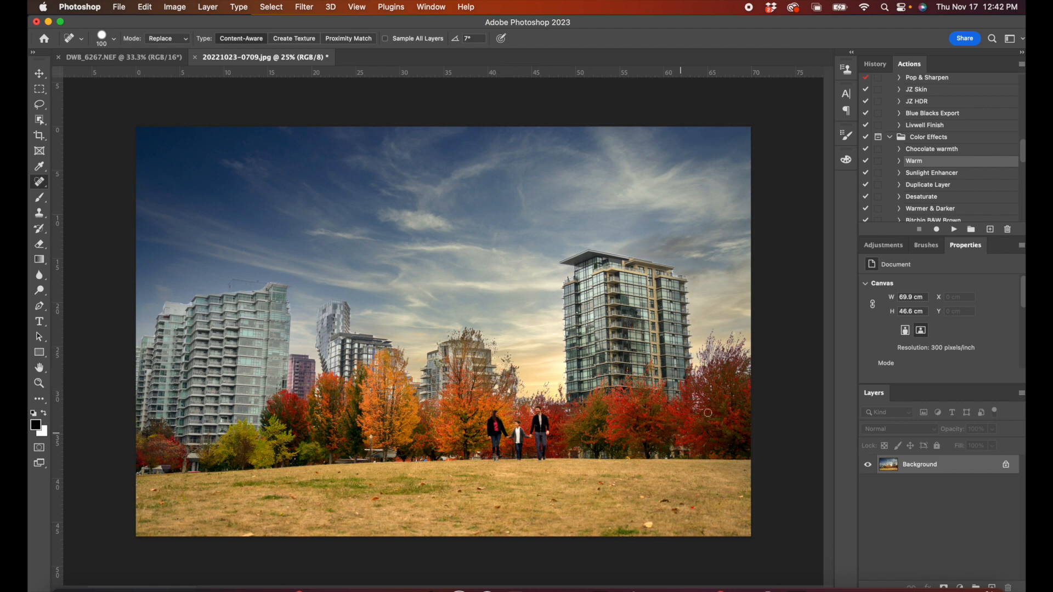
Step: Heal the edge flaws on the large red tree, the crane and rooftop of the large building cluster, and the spot beneath the orange tree
{"action": "left_click_drag", "start_coordinate": [704, 359], "coordinate": [717, 347]}
{"action": "left_click", "coordinate": [719, 343]}
{"action": "mouse_move", "coordinate": [229, 283]}
{"action": "left_mouse_down"}
{"action": "mouse_move", "coordinate": [261, 286]}
{"action": "mouse_move", "coordinate": [239, 282]}
{"action": "left_mouse_up"}
{"action": "left_click_drag", "start_coordinate": [174, 303], "coordinate": [194, 303]}
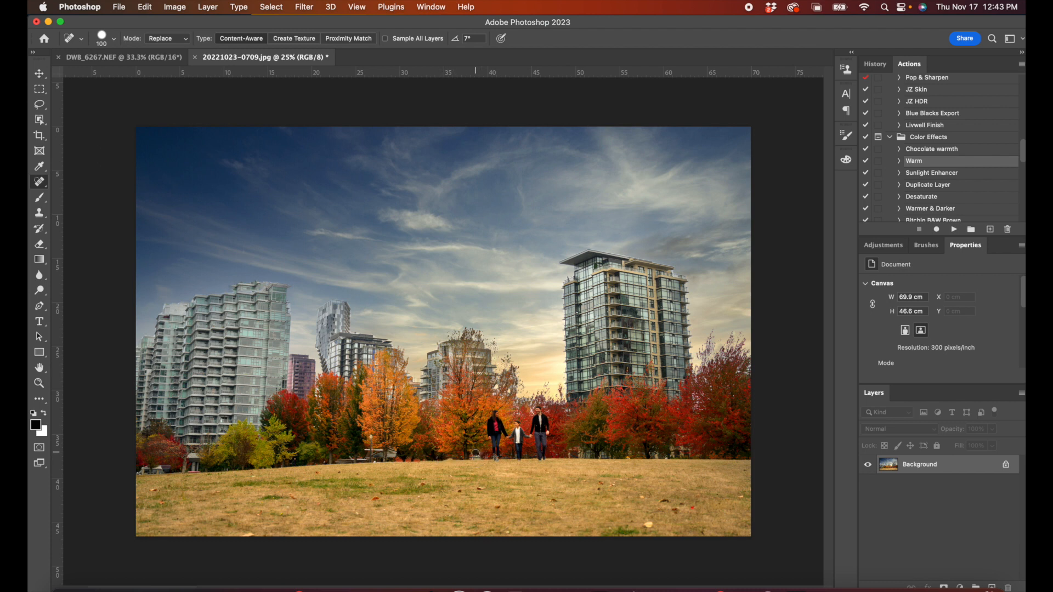
{"action": "mouse_move", "coordinate": [363, 436]}
{"action": "left_mouse_down"}
{"action": "mouse_move", "coordinate": [373, 465]}
{"action": "mouse_move", "coordinate": [370, 439]}
{"action": "left_mouse_up"}
Step: Duplicate the image onto a new layer and sample a dark green from the grass as the brush colour
{"action": "key", "text": "super+j"}
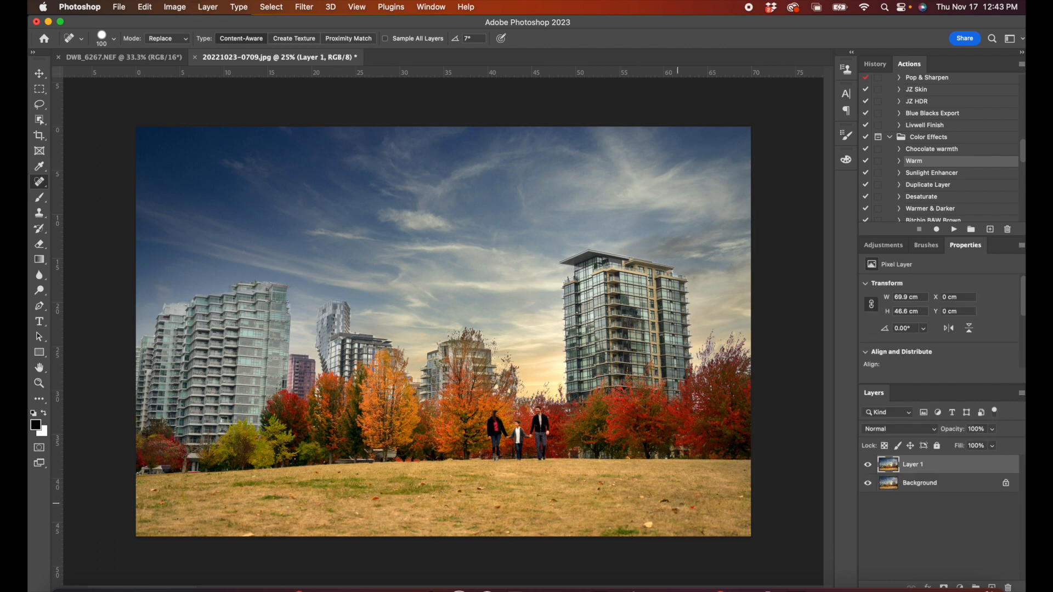
{"action": "key", "text": "b"}
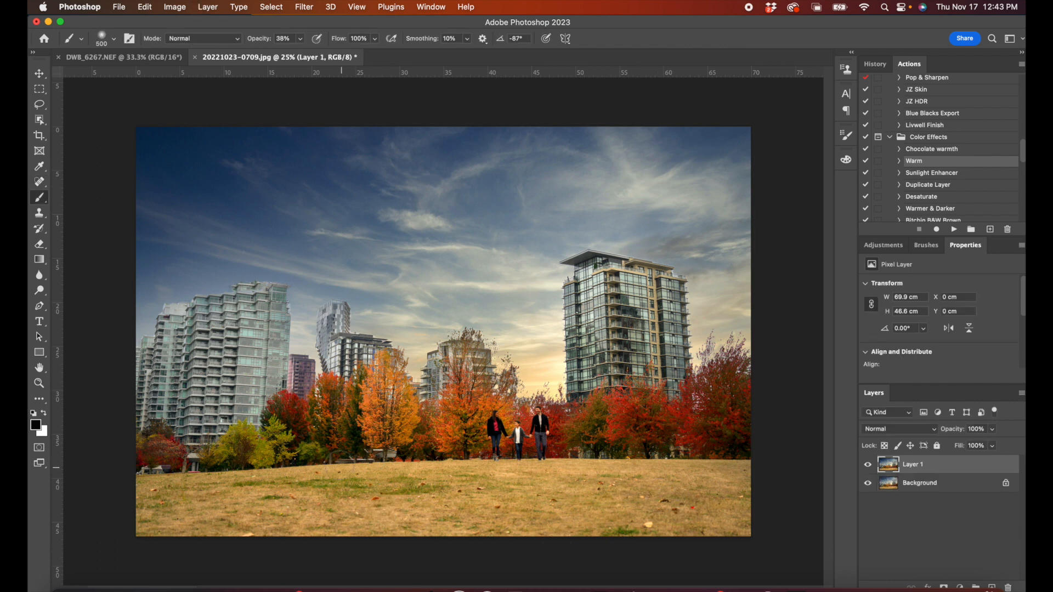
{"action": "left_click", "coordinate": [354, 483], "text": "alt"}
{"action": "left_click", "coordinate": [627, 527], "text": "alt"}
{"action": "left_click", "coordinate": [114, 40]}
{"action": "left_click", "coordinate": [114, 40]}
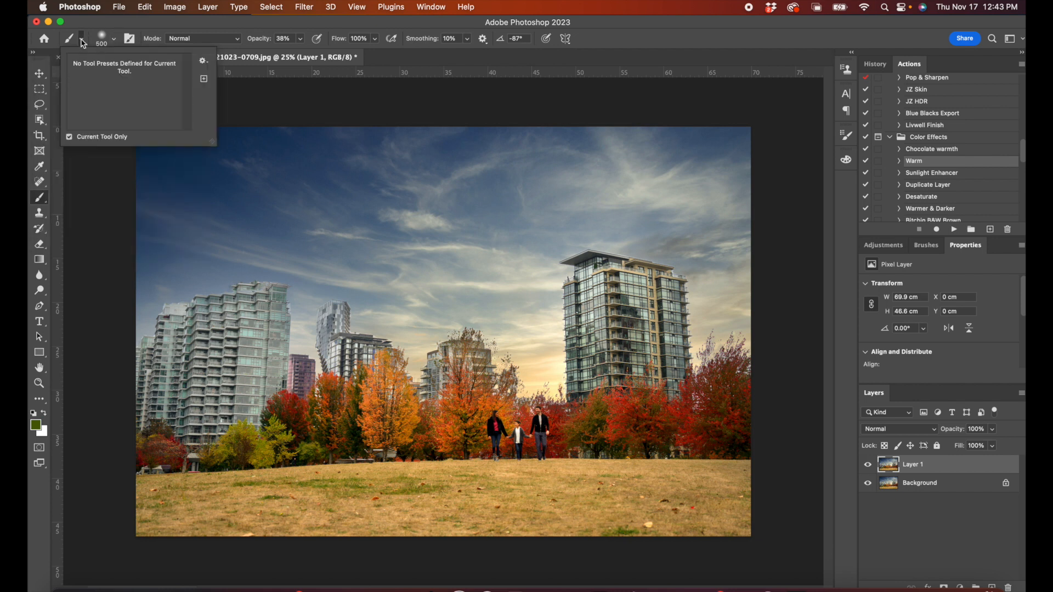
{"action": "left_click", "coordinate": [927, 429]}
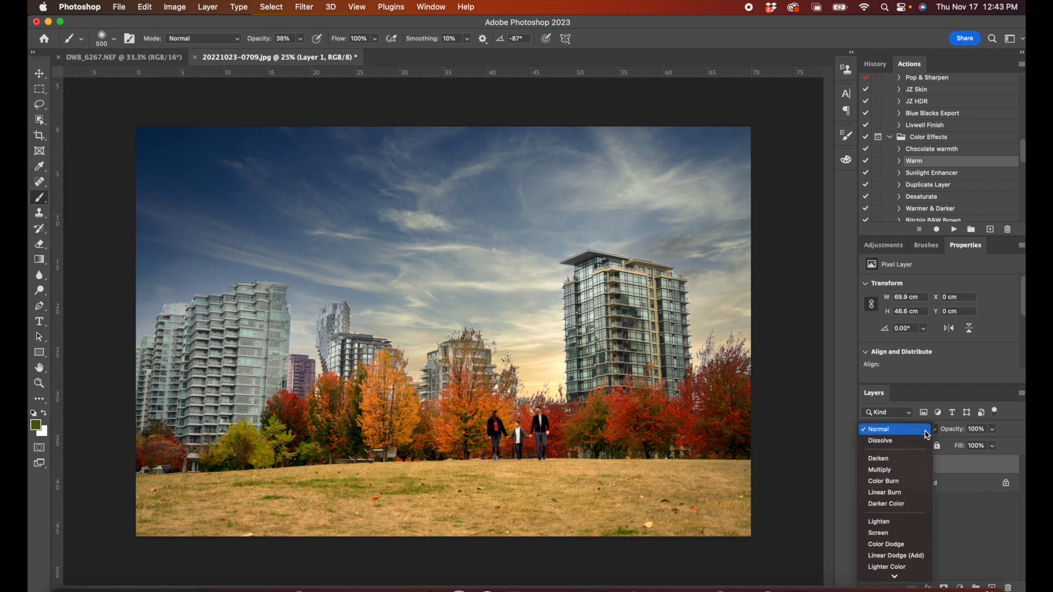
{"action": "left_click", "coordinate": [927, 432]}
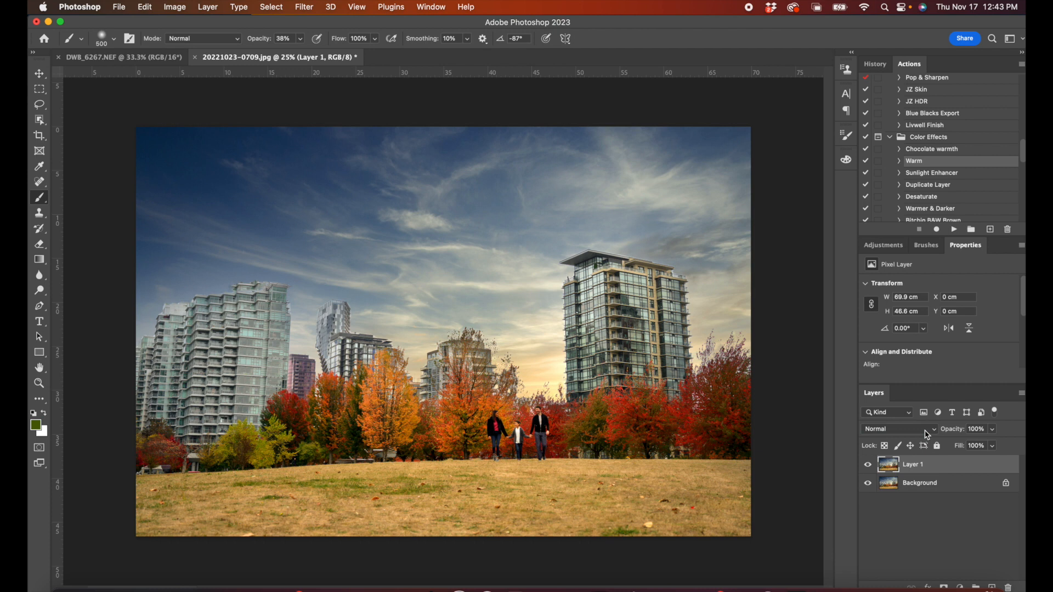
Step: Paint the whole lawn green with the 500-pixel brush at 38% opacity and blend the layer in Color mode at 64% opacity
{"action": "mouse_move", "coordinate": [754, 524]}
{"action": "left_mouse_down"}
{"action": "mouse_move", "coordinate": [728, 536]}
{"action": "mouse_move", "coordinate": [696, 523]}
{"action": "mouse_move", "coordinate": [113, 533]}
{"action": "mouse_move", "coordinate": [320, 520]}
{"action": "mouse_move", "coordinate": [222, 521]}
{"action": "mouse_move", "coordinate": [171, 494]}
{"action": "mouse_move", "coordinate": [280, 504]}
{"action": "mouse_move", "coordinate": [345, 497]}
{"action": "mouse_move", "coordinate": [208, 495]}
{"action": "mouse_move", "coordinate": [461, 481]}
{"action": "mouse_move", "coordinate": [758, 486]}
{"action": "mouse_move", "coordinate": [330, 499]}
{"action": "mouse_move", "coordinate": [372, 530]}
{"action": "mouse_move", "coordinate": [474, 526]}
{"action": "left_mouse_up"}
{"action": "left_click_drag", "start_coordinate": [534, 488], "coordinate": [518, 477]}
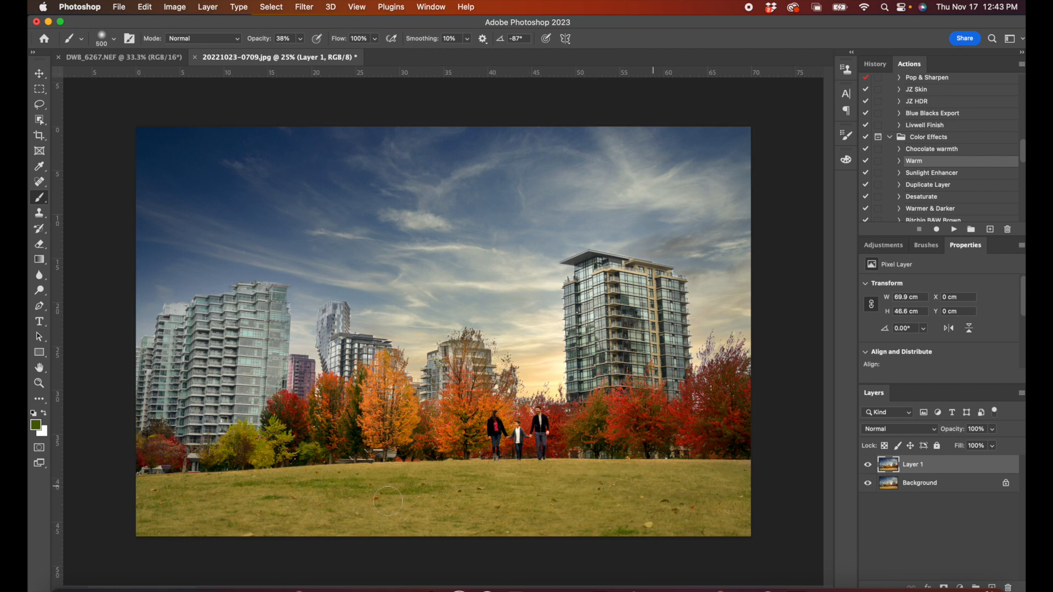
{"action": "mouse_move", "coordinate": [148, 526]}
{"action": "left_mouse_down"}
{"action": "mouse_move", "coordinate": [749, 521]}
{"action": "mouse_move", "coordinate": [658, 503]}
{"action": "mouse_move", "coordinate": [732, 490]}
{"action": "mouse_move", "coordinate": [742, 477]}
{"action": "mouse_move", "coordinate": [621, 481]}
{"action": "mouse_move", "coordinate": [649, 488]}
{"action": "mouse_move", "coordinate": [639, 509]}
{"action": "mouse_move", "coordinate": [500, 510]}
{"action": "mouse_move", "coordinate": [396, 481]}
{"action": "mouse_move", "coordinate": [39, 496]}
{"action": "left_mouse_up"}
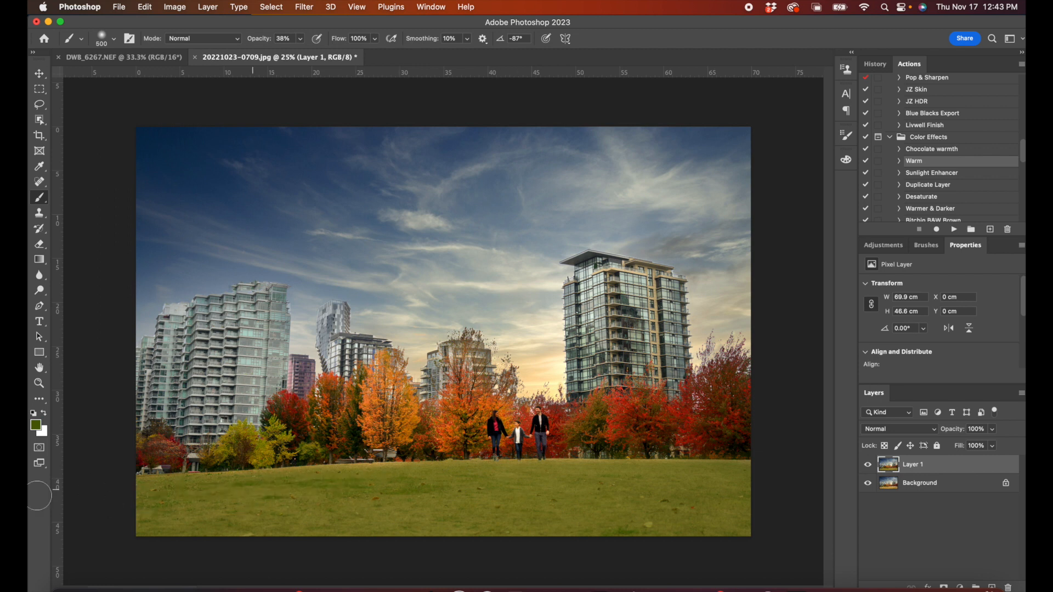
{"action": "left_click", "coordinate": [890, 432]}
{"action": "left_click", "coordinate": [883, 566]}
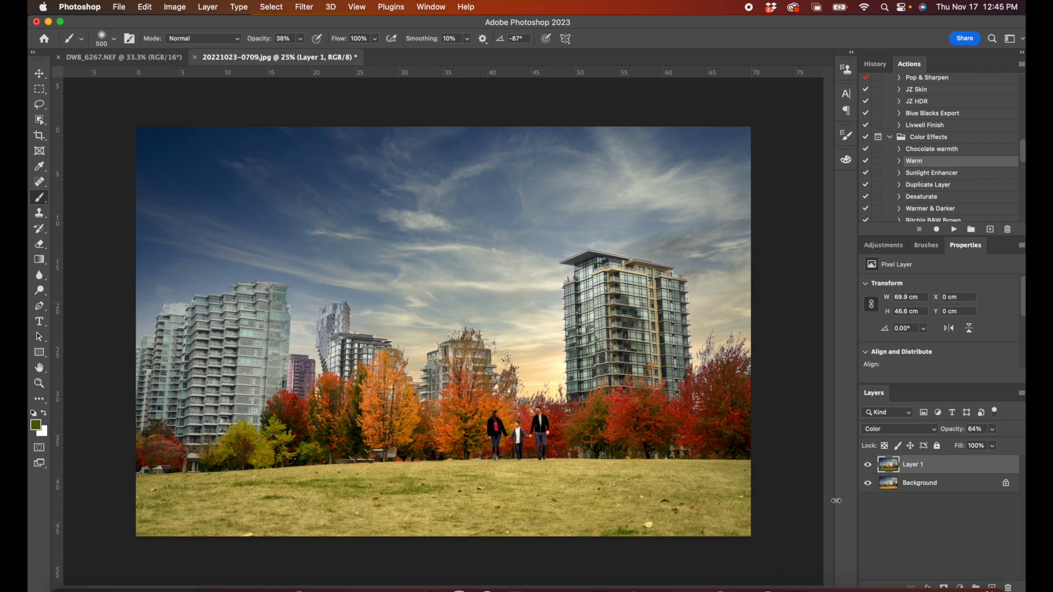
Step: Merge the green layer down and darken a duplicate of the result with a Levels midtone of 0.77
{"action": "key", "text": "super+e"}
{"action": "key", "text": "super+j"}
{"action": "key", "text": "super+l"}
{"action": "left_click_drag", "start_coordinate": [823, 440], "coordinate": [835, 439]}
{"action": "left_click", "coordinate": [923, 330]}
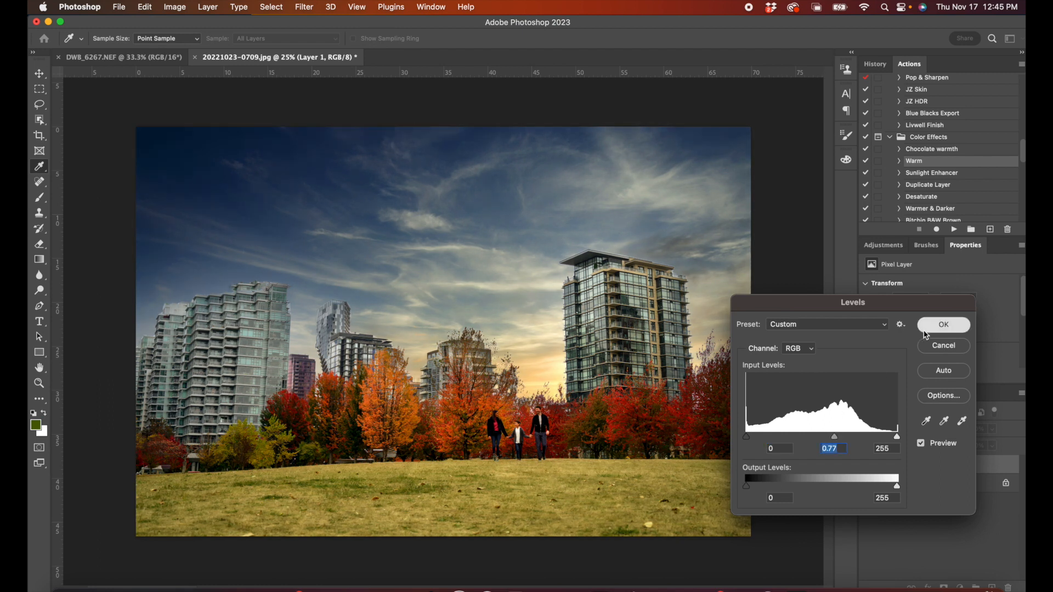
Step: Brush part of the darkened layer back in at 38% opacity through a black mask and merge it into the background
{"action": "key", "text": "F2"}
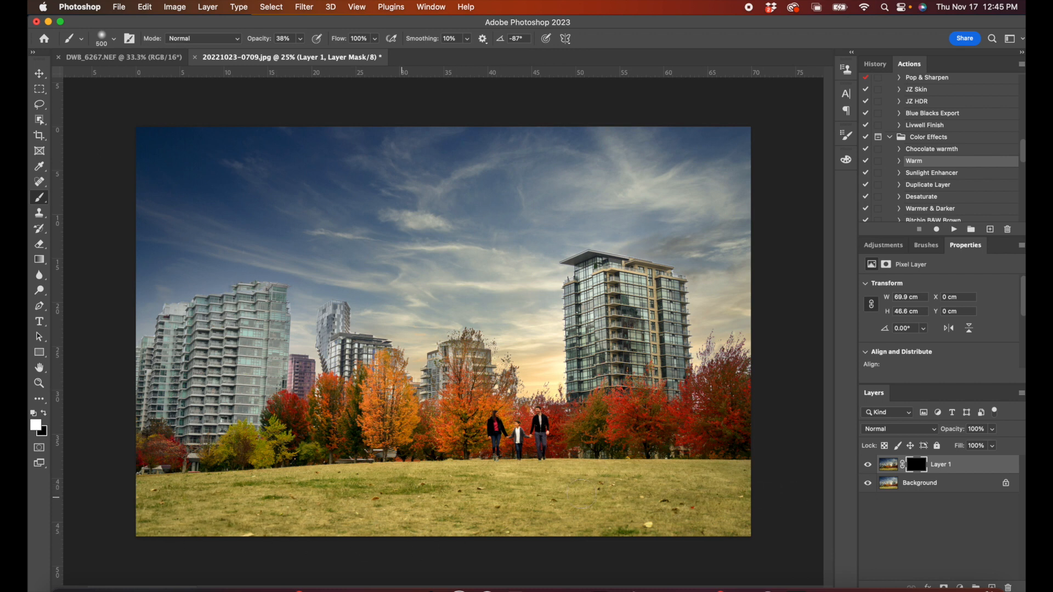
{"action": "key", "text": "super+e"}
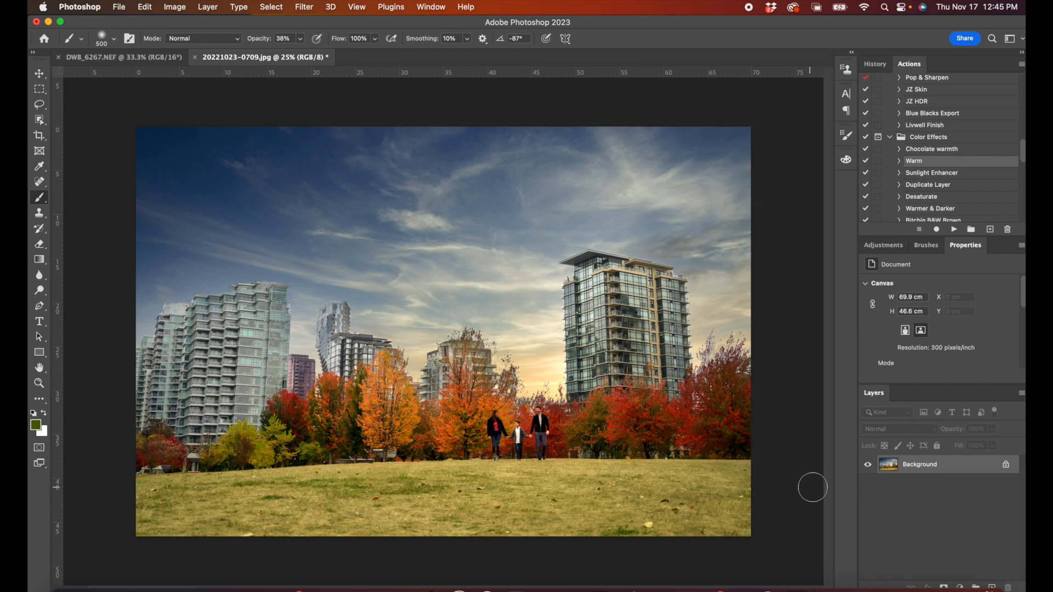
Step: Outline the walking family with a loose lasso selection and feather its edge
{"action": "key", "text": "l"}
{"action": "mouse_move", "coordinate": [557, 456]}
{"action": "left_mouse_down"}
{"action": "mouse_move", "coordinate": [546, 398]}
{"action": "mouse_move", "coordinate": [500, 382]}
{"action": "mouse_move", "coordinate": [424, 422]}
{"action": "mouse_move", "coordinate": [479, 454]}
{"action": "mouse_move", "coordinate": [535, 464]}
{"action": "mouse_move", "coordinate": [581, 453]}
{"action": "left_mouse_up"}
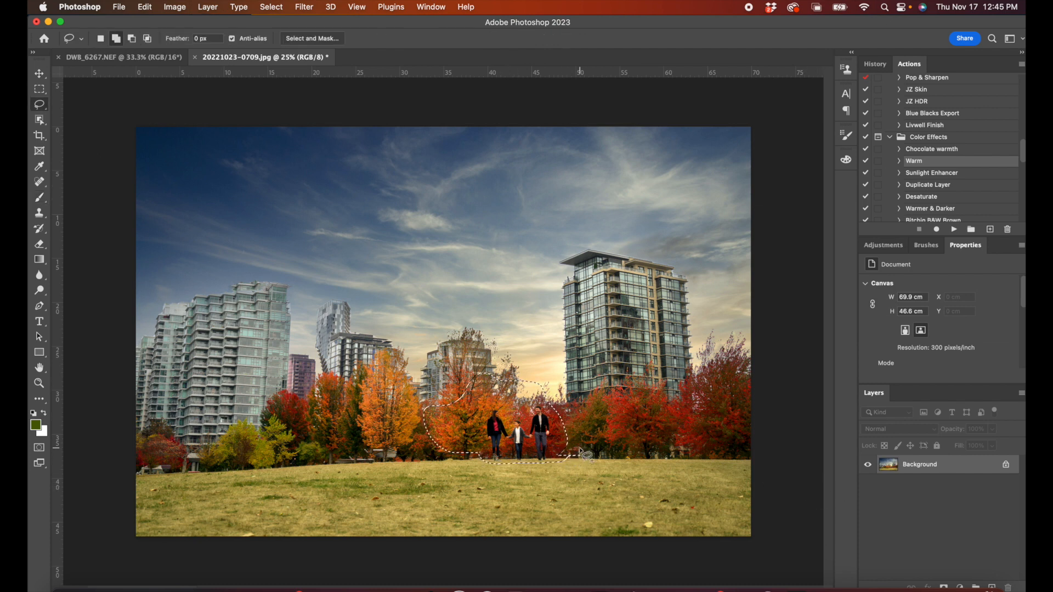
{"action": "key", "text": "shift+F6"}
{"action": "key", "text": "Return"}
Step: Brighten the selected family area with Levels, using a midtone of 1.13 and a white input of 251, and deselect
{"action": "key", "text": "super+l"}
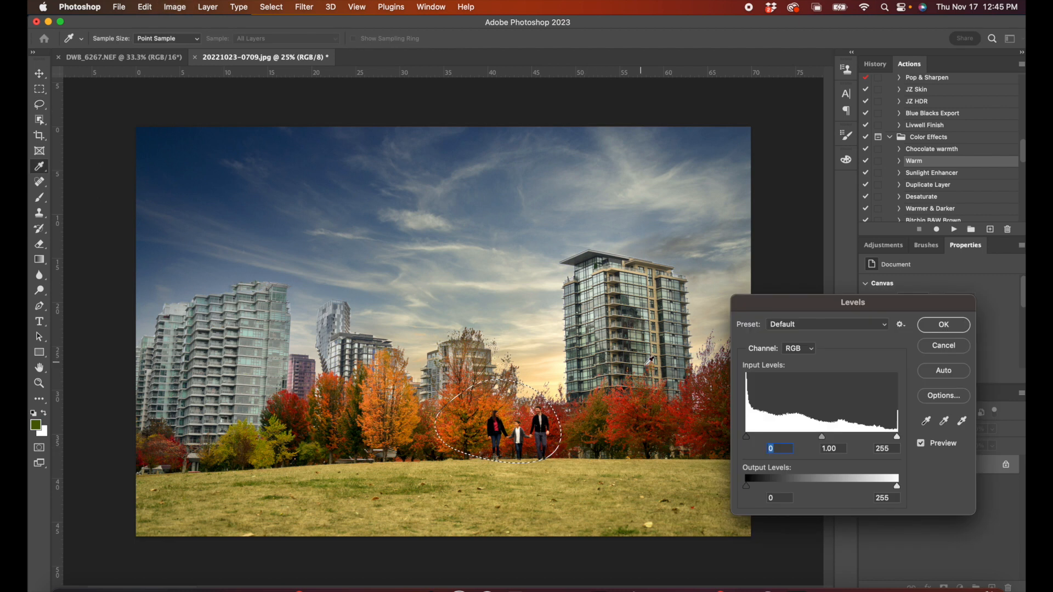
{"action": "left_click_drag", "start_coordinate": [823, 437], "coordinate": [822, 437]}
{"action": "left_click_drag", "start_coordinate": [897, 438], "coordinate": [894, 437]}
{"action": "left_click_drag", "start_coordinate": [819, 437], "coordinate": [814, 436]}
{"action": "left_click", "coordinate": [943, 325]}
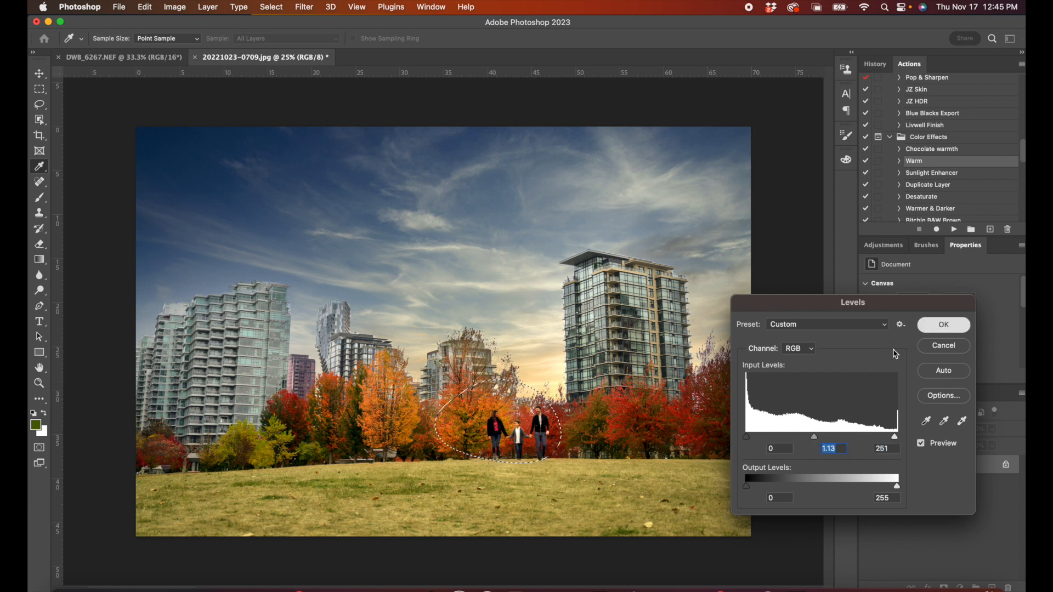
{"action": "left_click", "coordinate": [773, 435]}
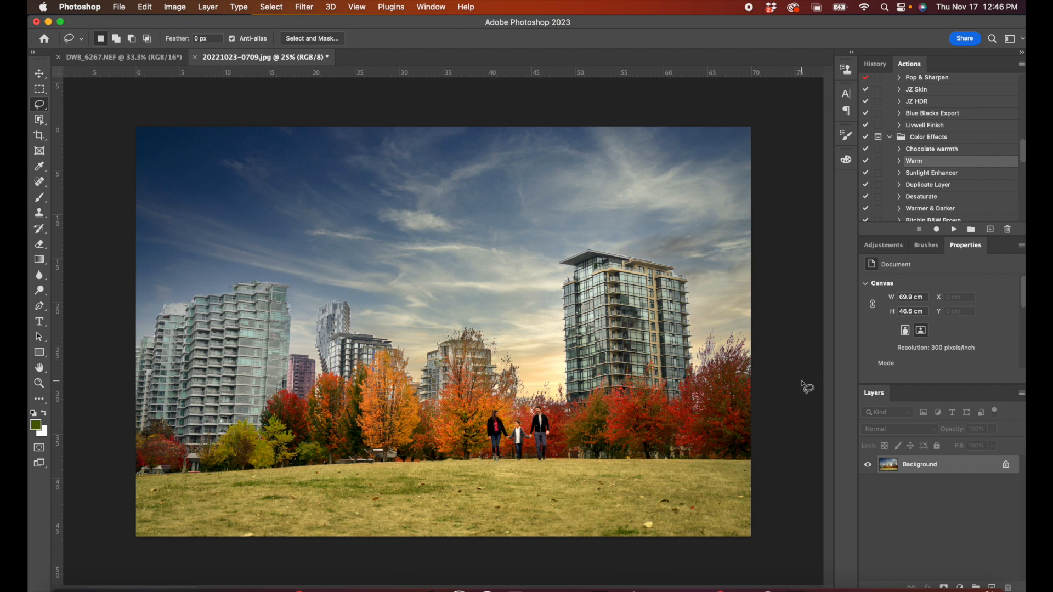
Step: Compare the original photo with the finished edit by going back to the opening history state and returning to the latest one
{"action": "key", "text": "super+minus"}
{"action": "key", "text": "super+minus"}
{"action": "key", "text": "super+plus"}
{"action": "key", "text": "super+plus"}
{"action": "scroll", "coordinate": [908, 153], "scroll_direction": "up", "scroll_amount": 5}
{"action": "left_click", "coordinate": [875, 64]}
{"action": "scroll", "coordinate": [913, 139], "scroll_direction": "up", "scroll_amount": 10}
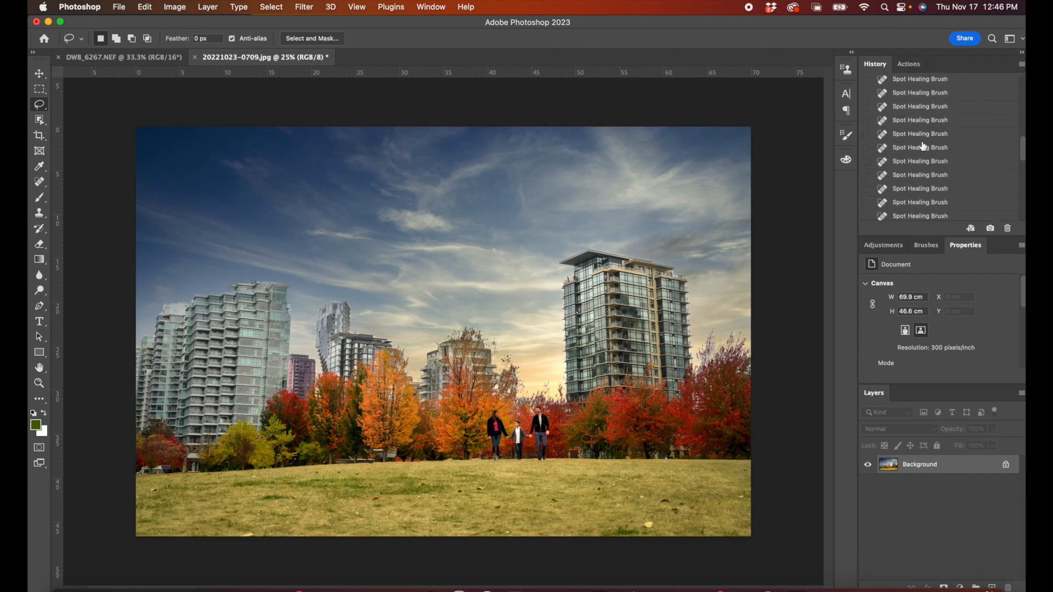
{"action": "left_click", "coordinate": [919, 85]}
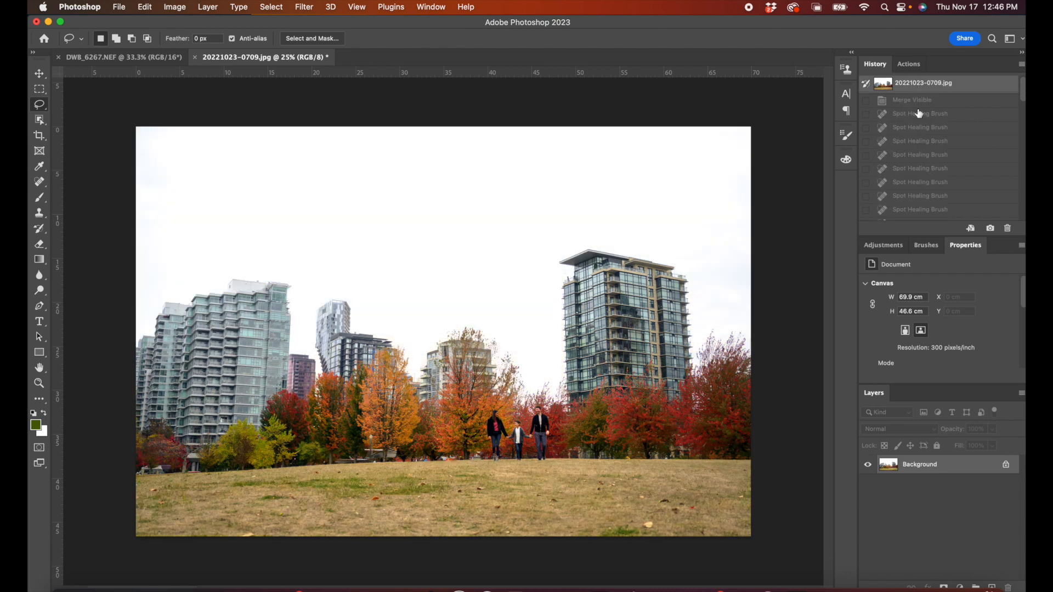
{"action": "scroll", "coordinate": [941, 165], "scroll_direction": "down", "scroll_amount": 10}
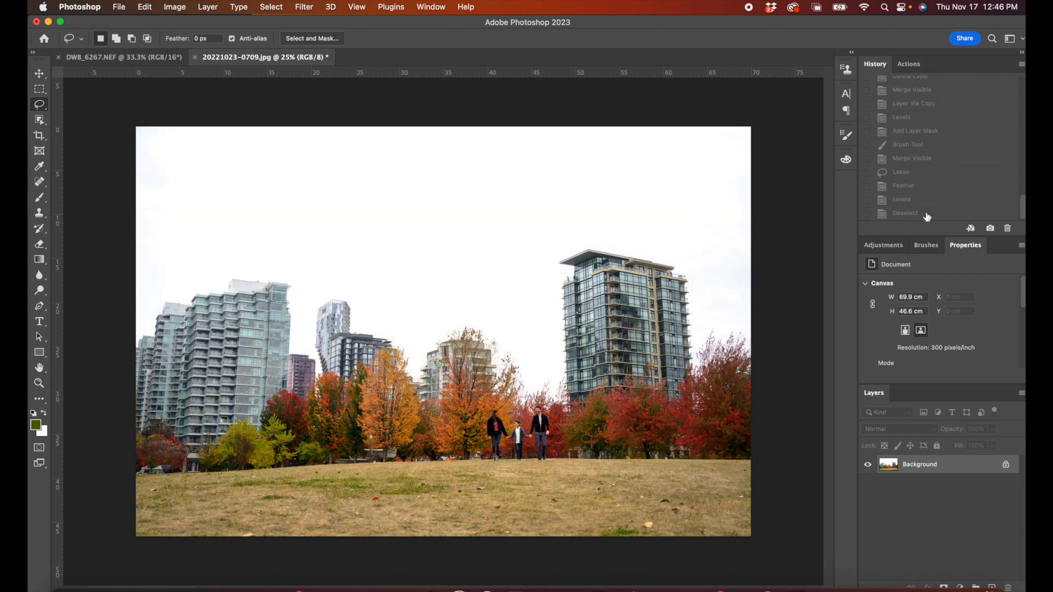
{"action": "left_click", "coordinate": [939, 215]}
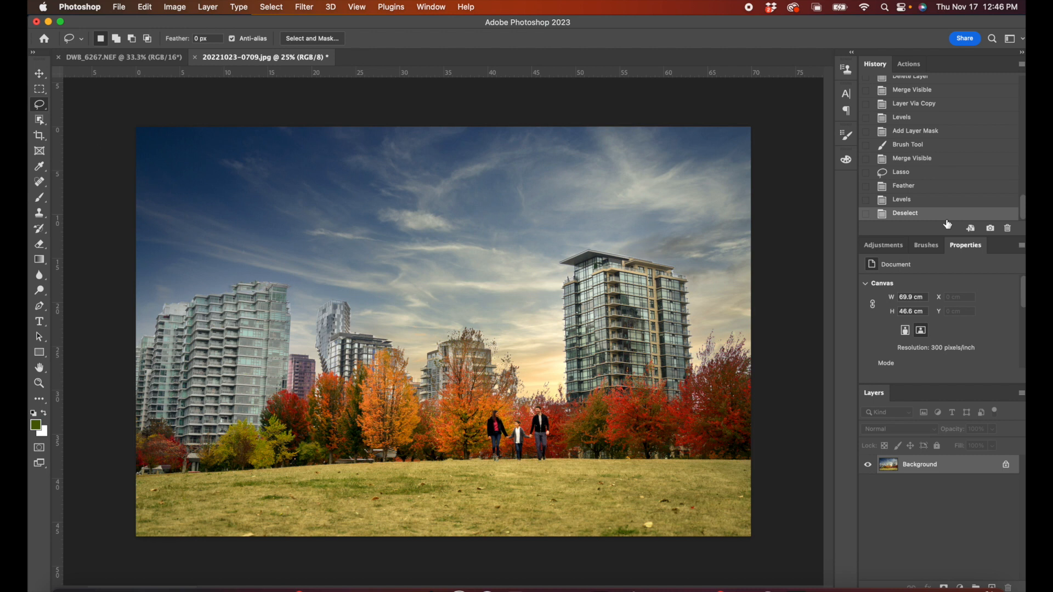
Step: Straighten the buildings with Lens Correction, setting the vertical perspective to -15
{"action": "left_click", "coordinate": [304, 7]}
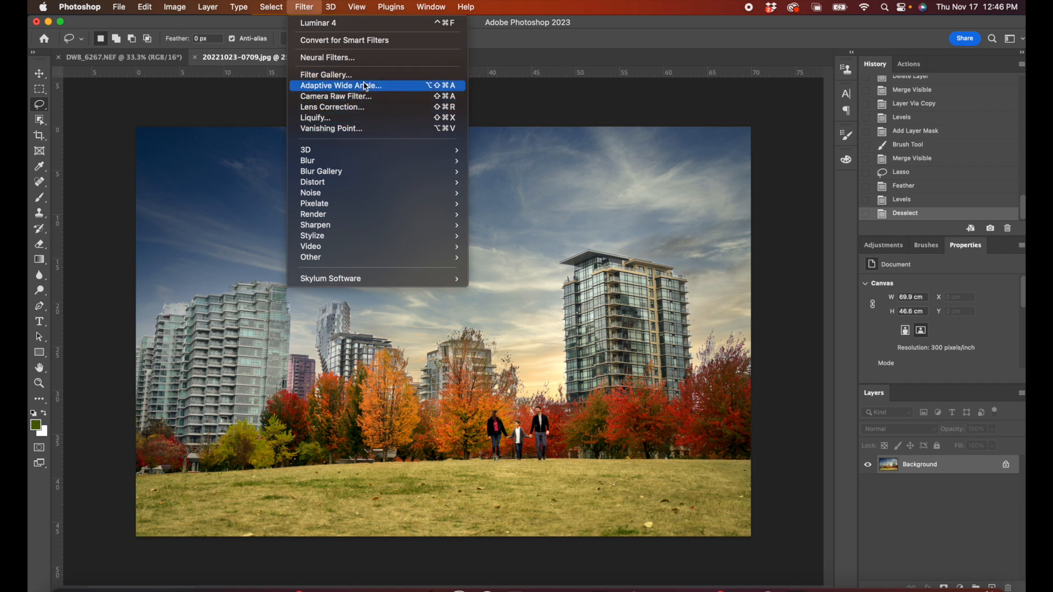
{"action": "left_click", "coordinate": [365, 108]}
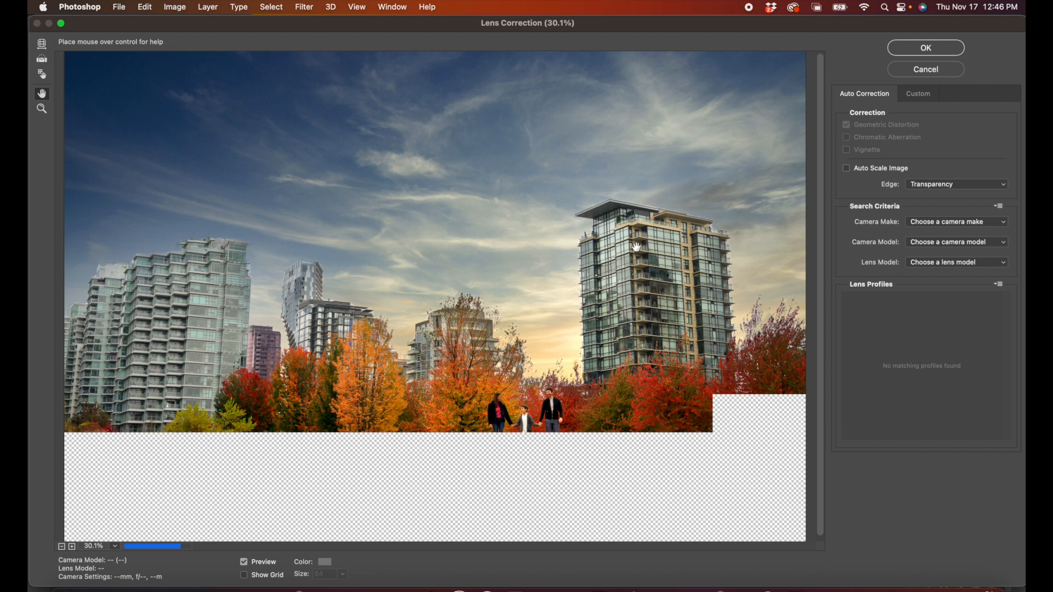
{"action": "left_click", "coordinate": [916, 98]}
{"action": "left_click_drag", "start_coordinate": [926, 362], "coordinate": [920, 365]}
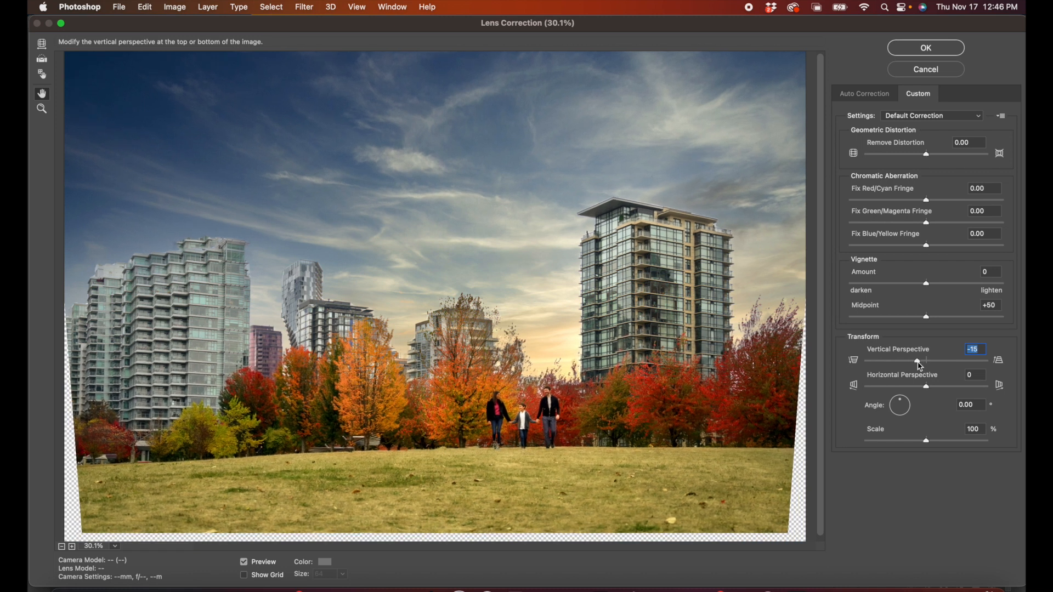
{"action": "left_click", "coordinate": [925, 48]}
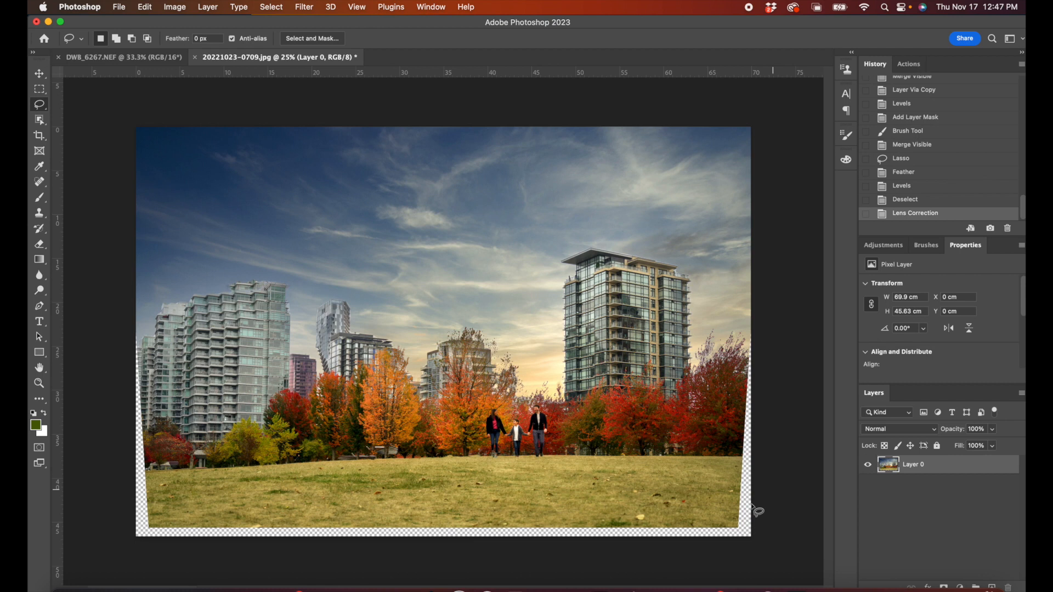
Step: Crop the transparent side and bottom edges off the image, leaving it 66.54 by 44.12 cm
{"action": "key", "text": "c"}
{"action": "left_click_drag", "start_coordinate": [747, 533], "coordinate": [744, 530]}
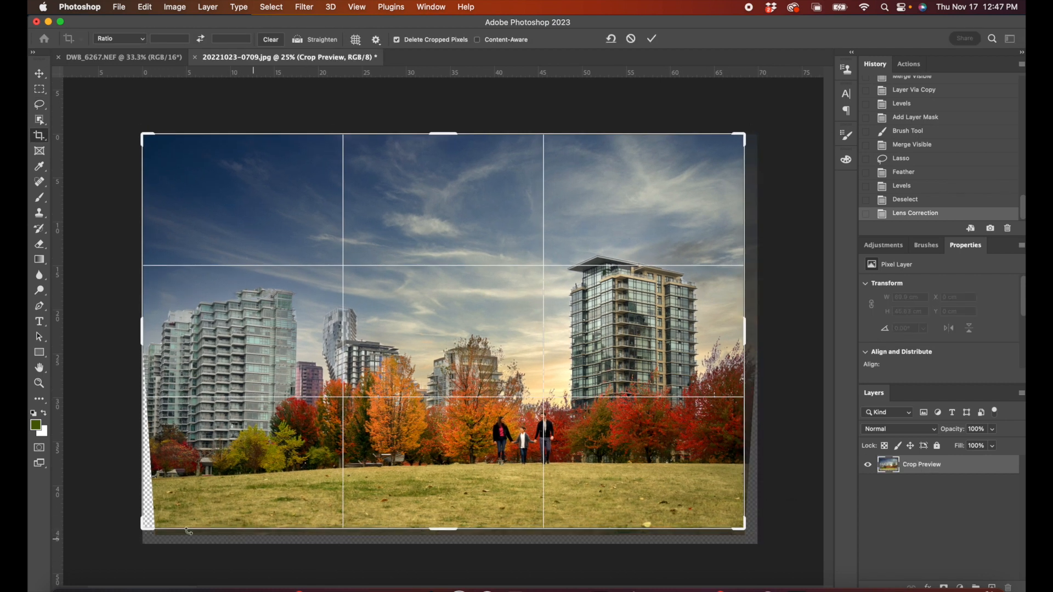
{"action": "left_click_drag", "start_coordinate": [136, 526], "coordinate": [153, 522]}
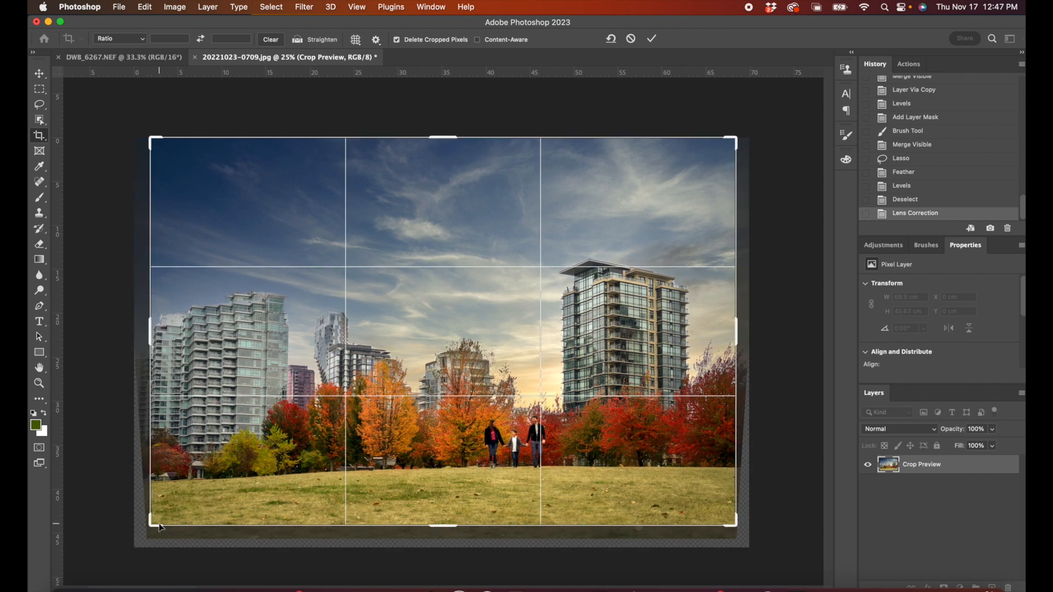
{"action": "key", "text": "Return"}
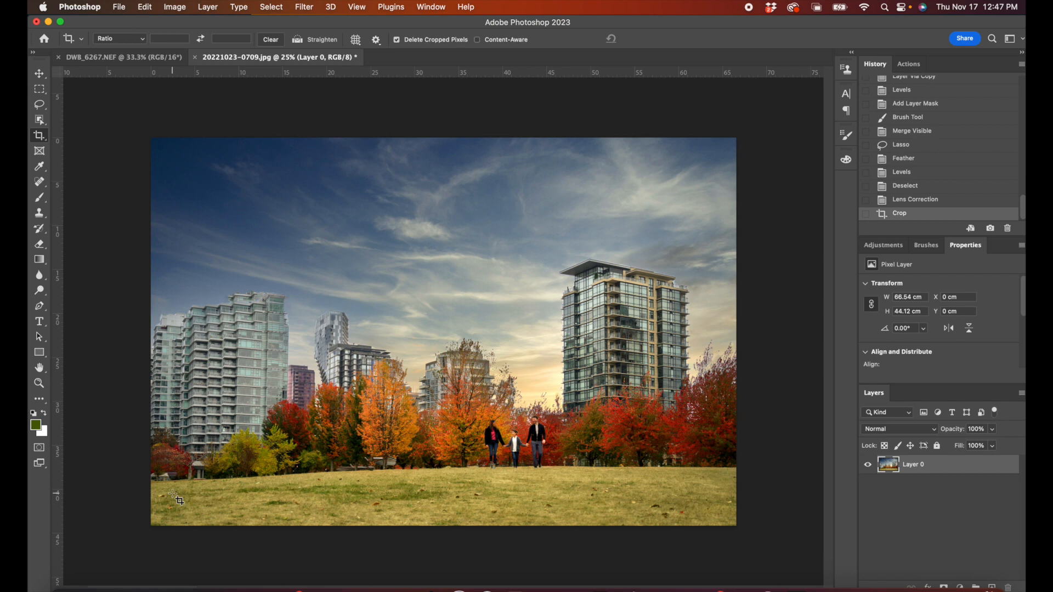
{"action": "key", "text": "super+shift+e"}
{"action": "key", "text": "super+s"}
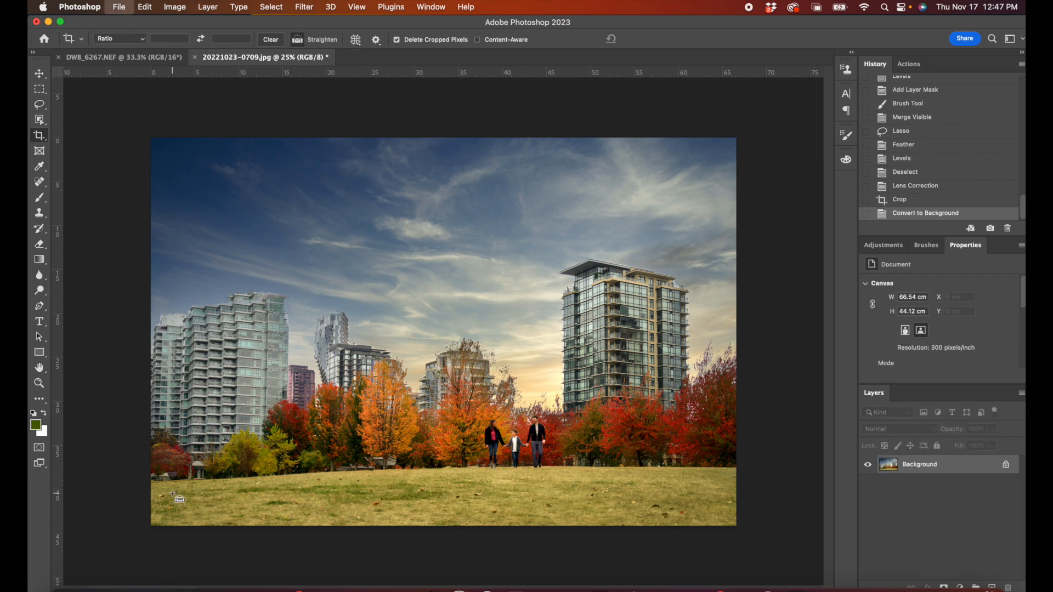
{"action": "key", "text": "Right"}
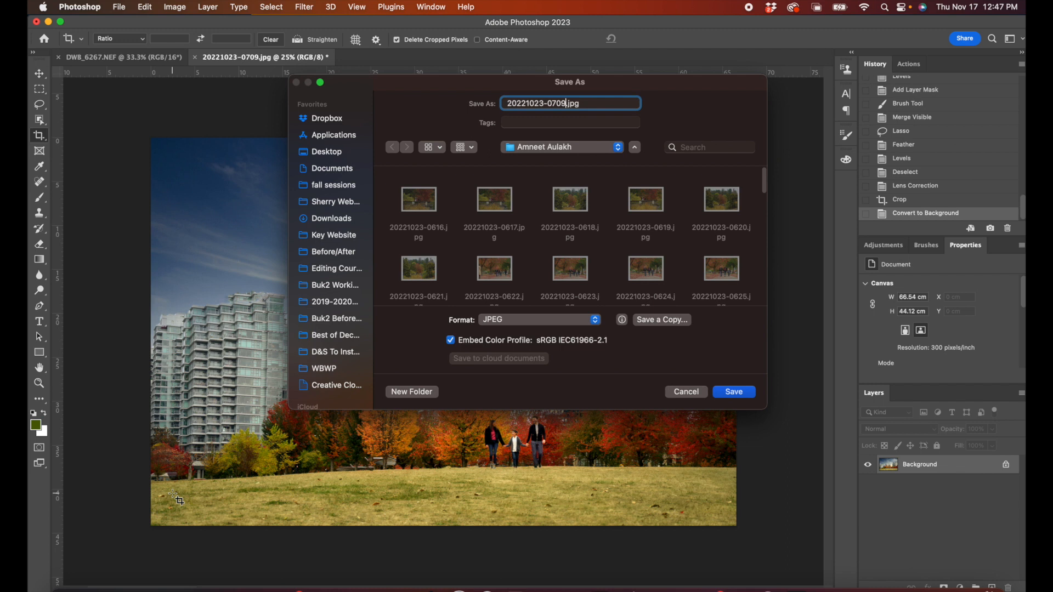
{"action": "type", "text": "-1"}
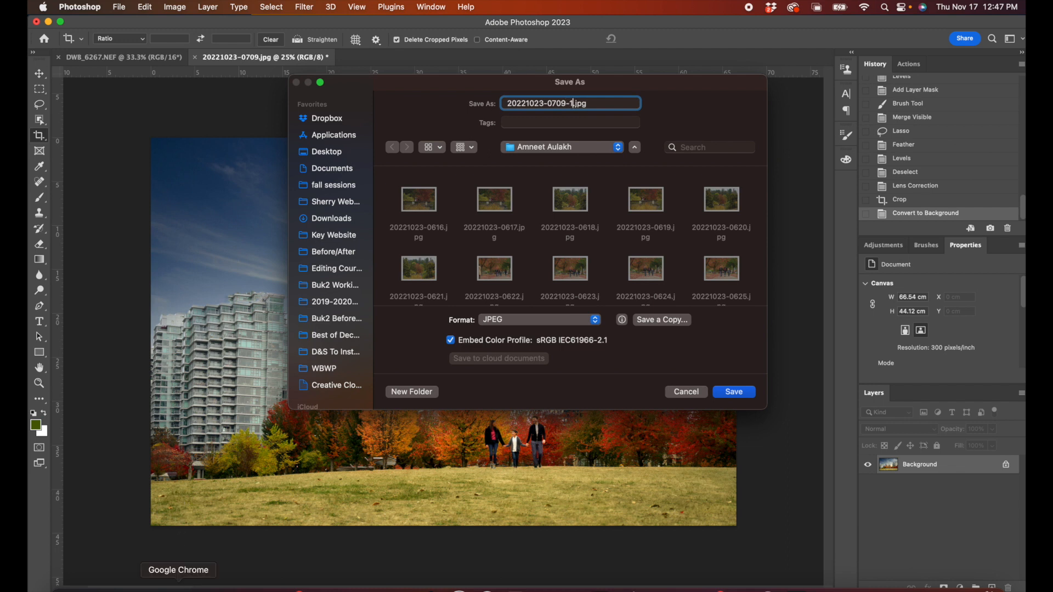
{"action": "left_click", "coordinate": [734, 393]}
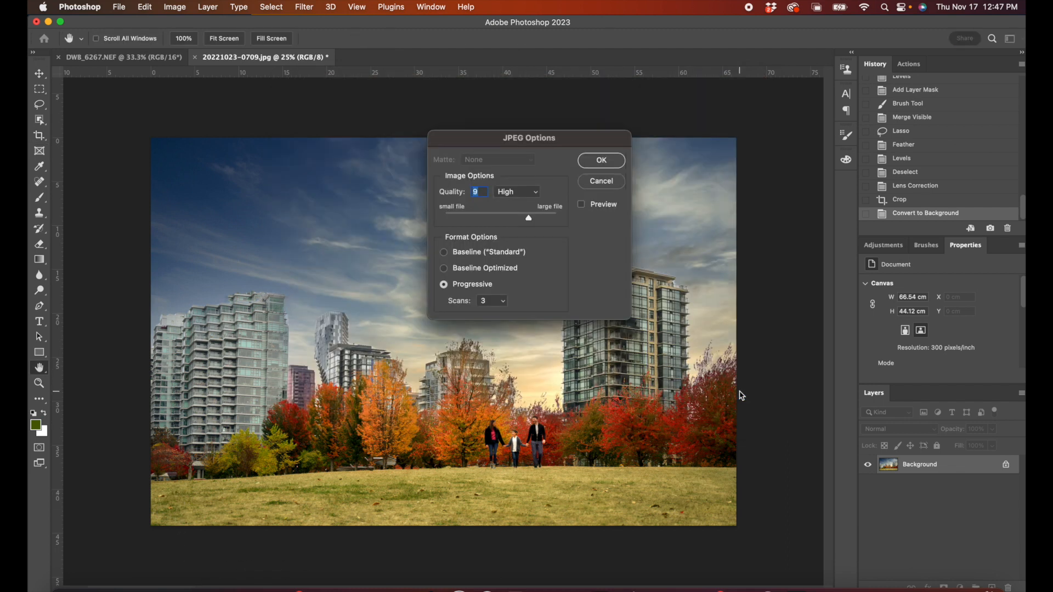
{"action": "left_click", "coordinate": [603, 161]}
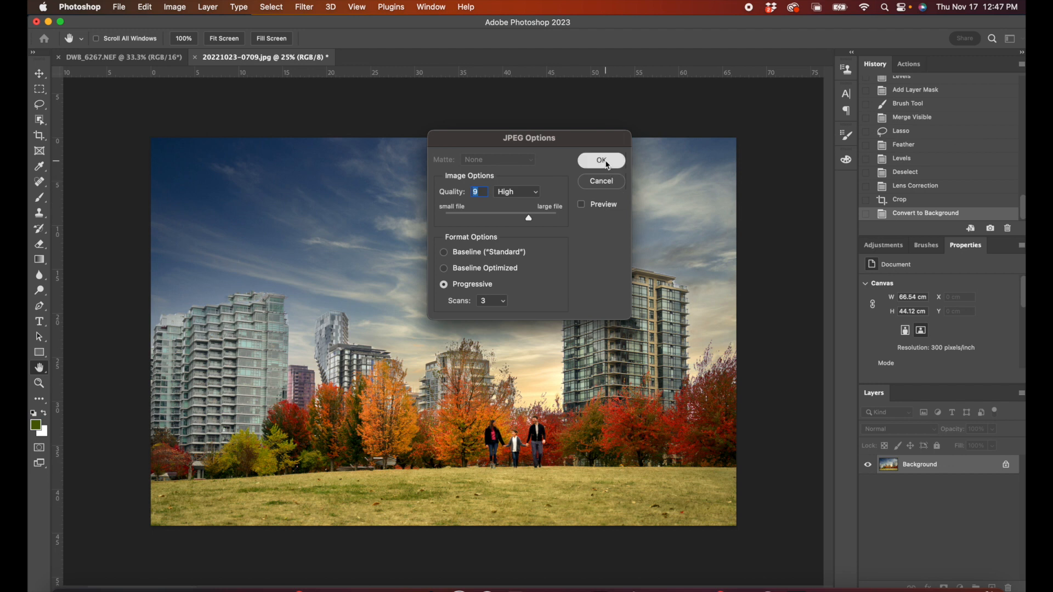
{"action": "key", "text": "c"}
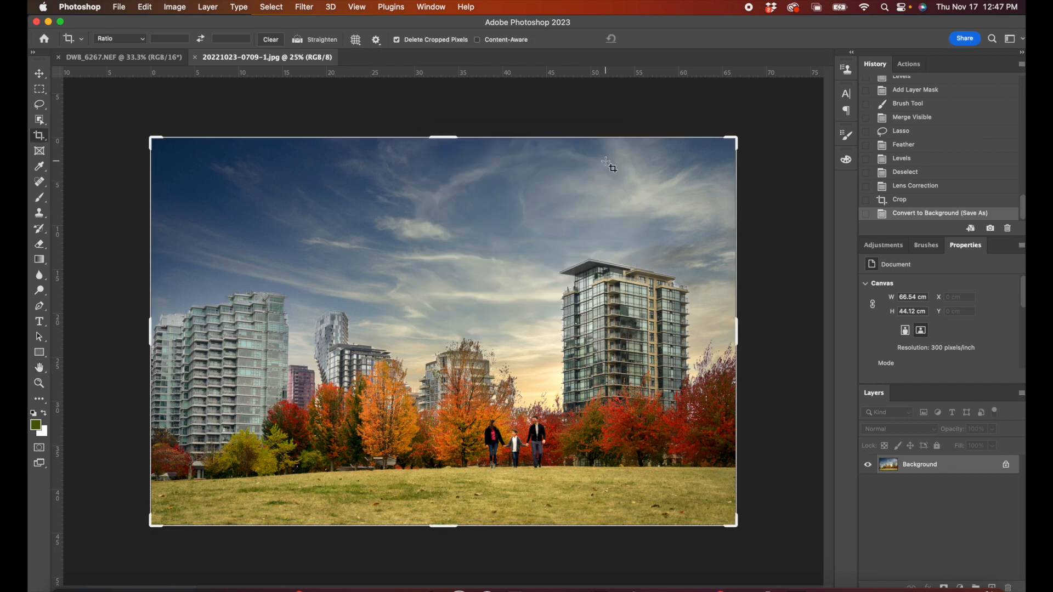